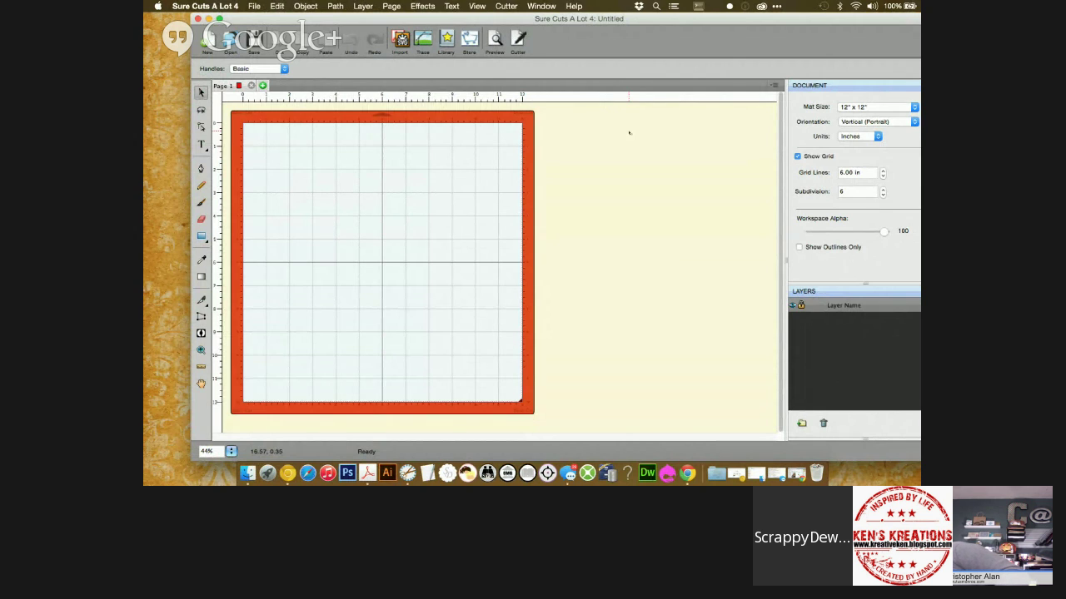
Add the curved-tip heart, the four-pointed Diamond 2 and the Circle from the library's Basic Shapes to the mat.
click(446, 40)
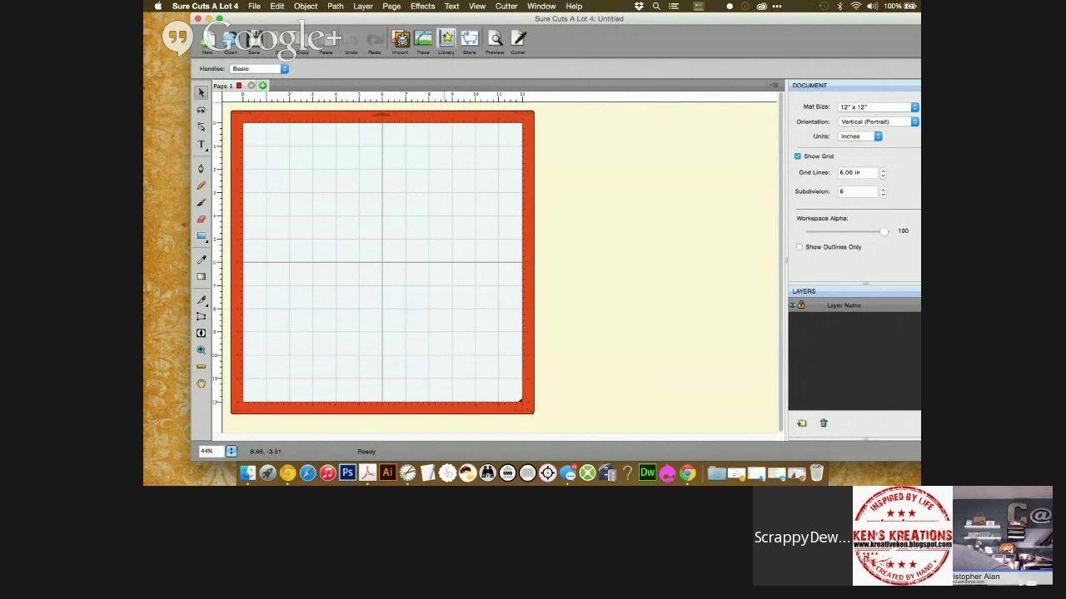
drag(570, 289, 481, 129)
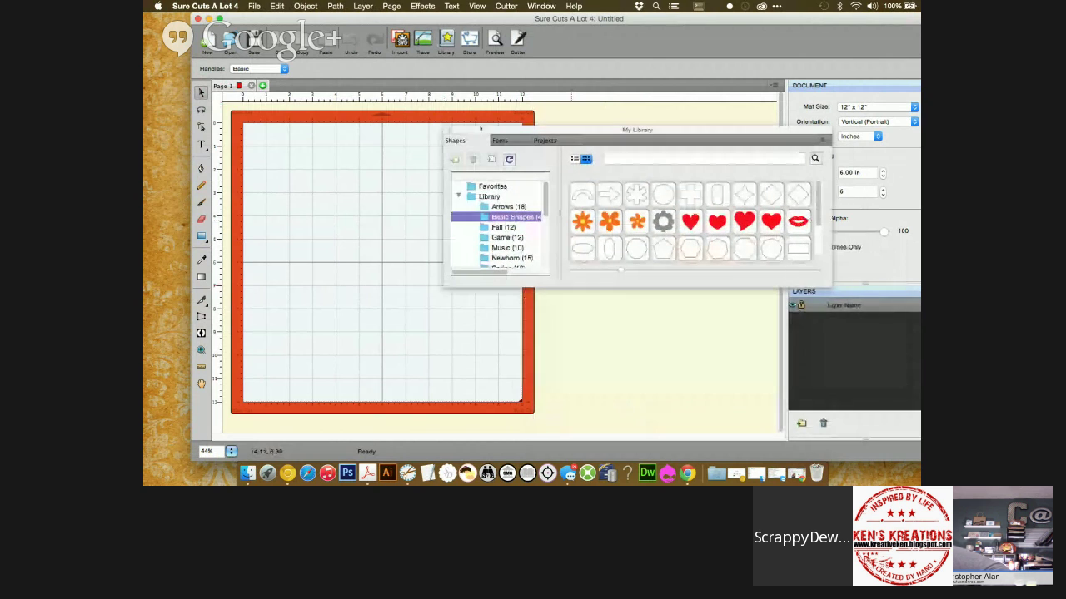
double_click(743, 221)
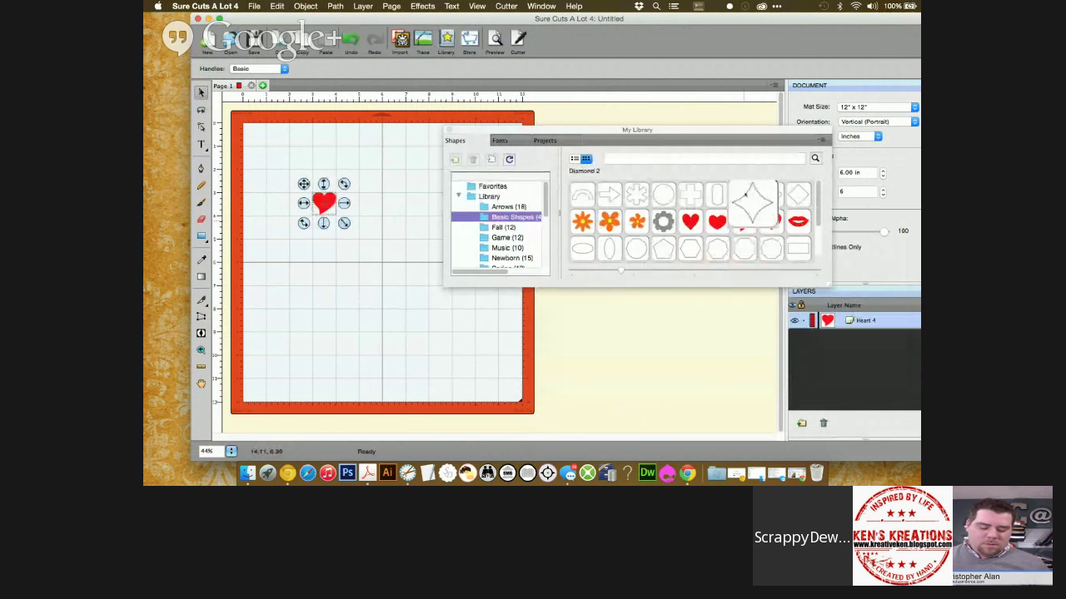
double_click(744, 194)
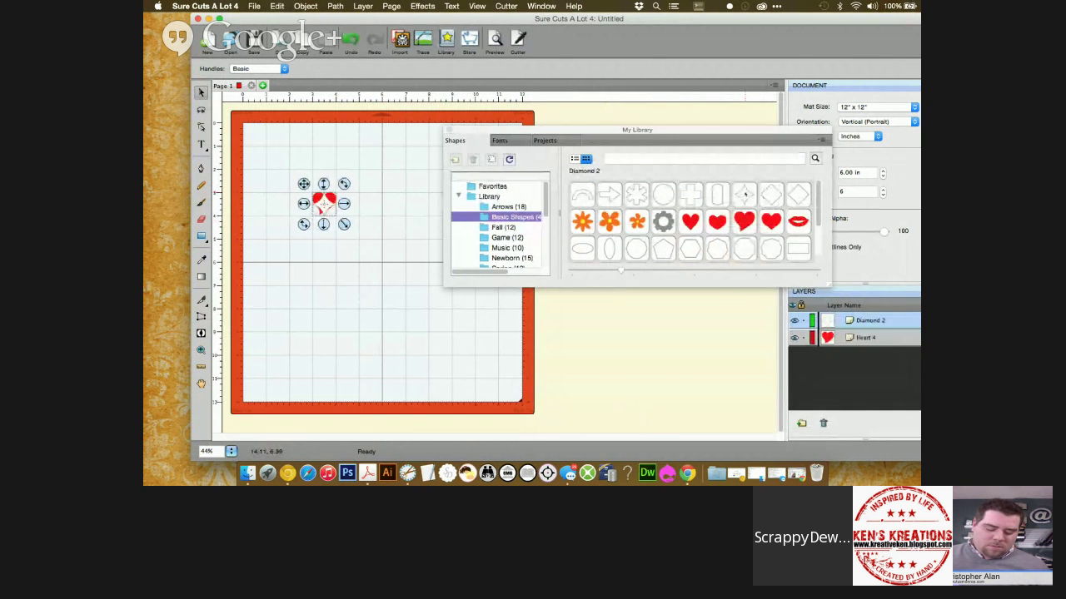
double_click(662, 192)
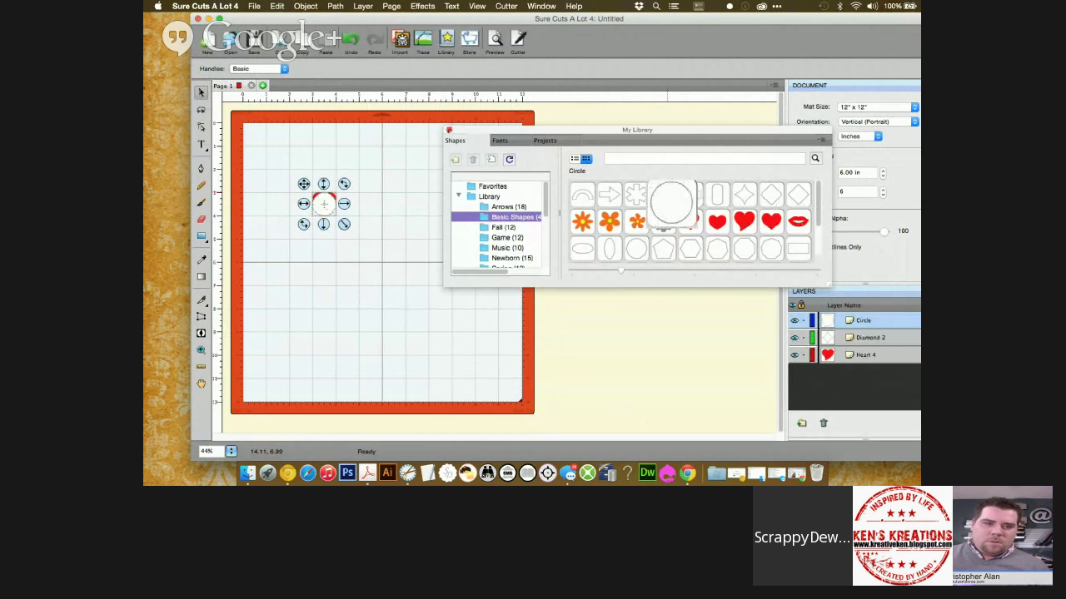
click(449, 131)
Separate the stacked shapes, placing the circle above the diamond and the heart on its own nearer the mat's centre.
click(349, 216)
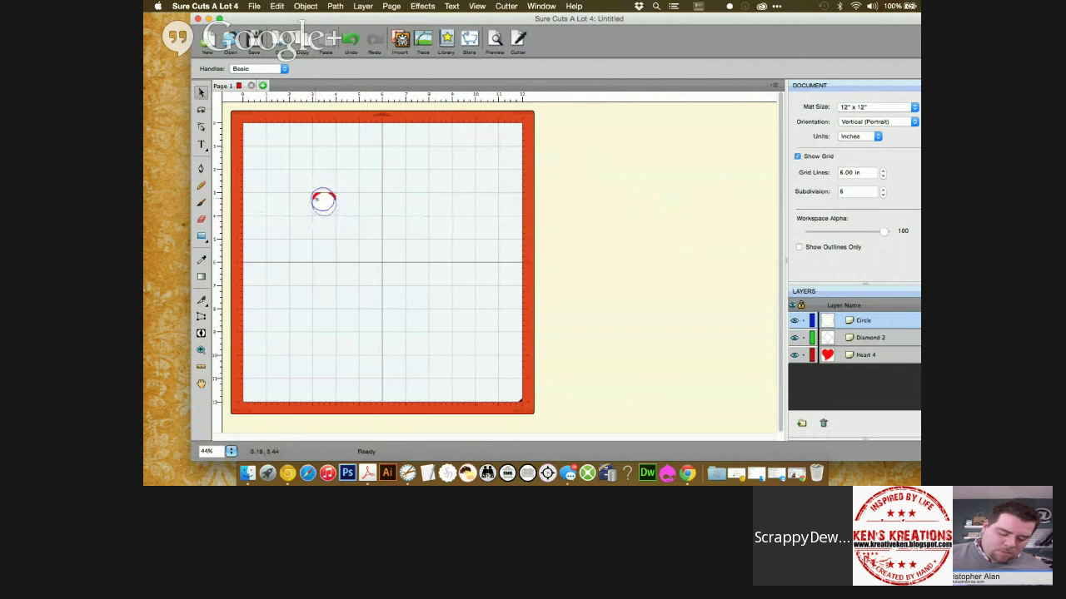
drag(286, 171, 286, 169)
drag(310, 206, 278, 200)
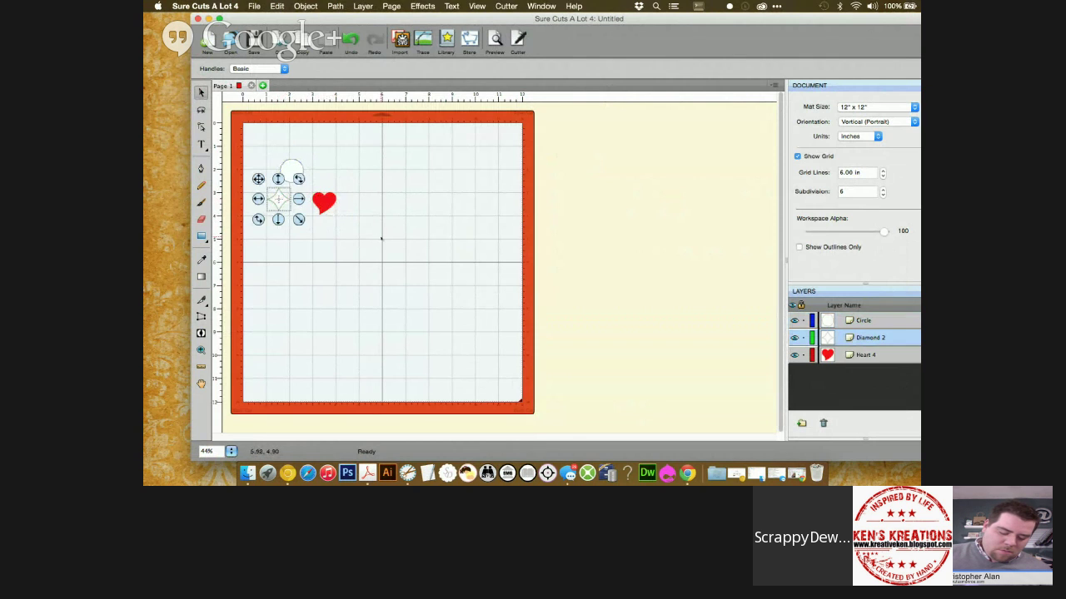
scroll(382, 239, up, 3)
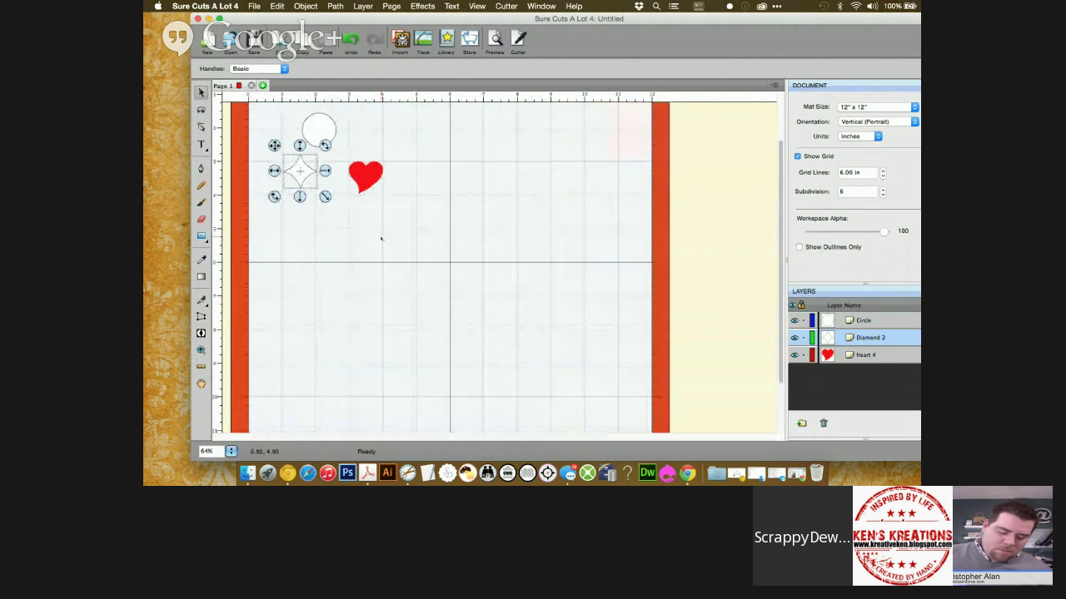
drag(363, 176, 394, 209)
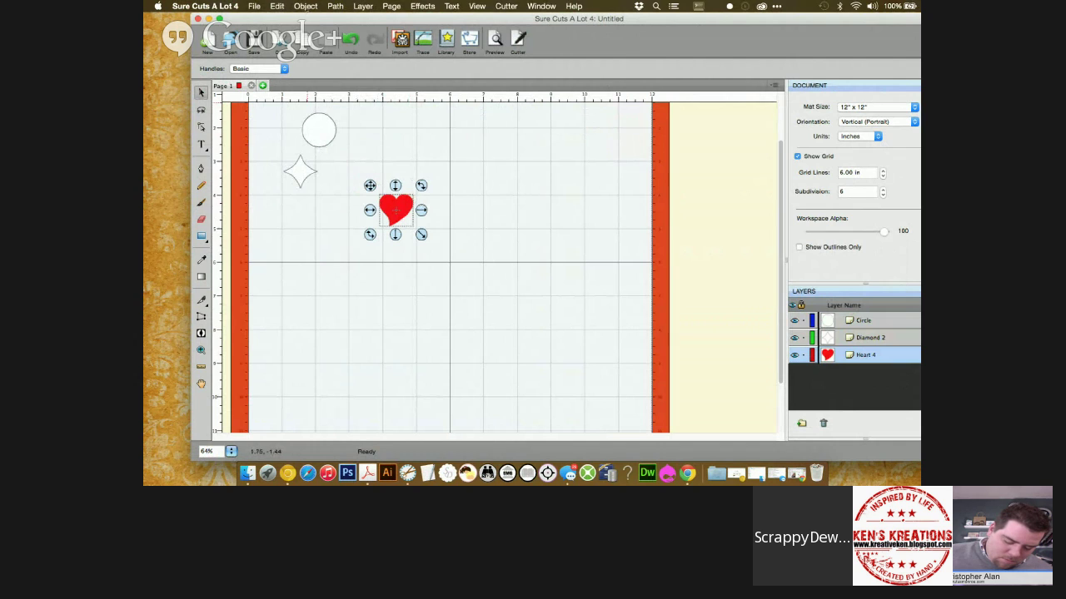
Begin a rotated duplicate of the heart with 10 total copies.
click(305, 6)
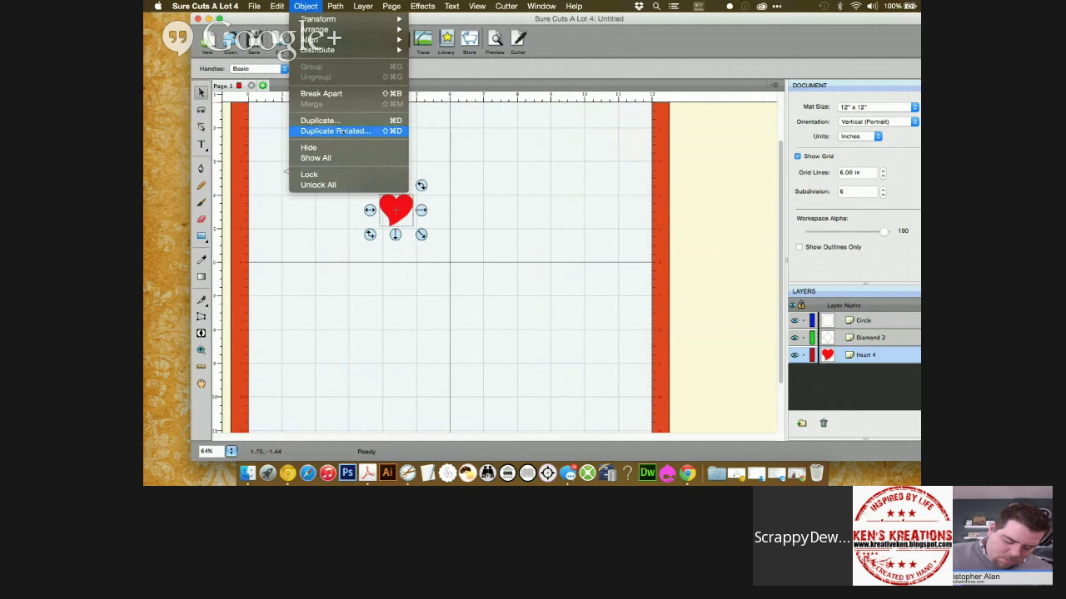
click(341, 132)
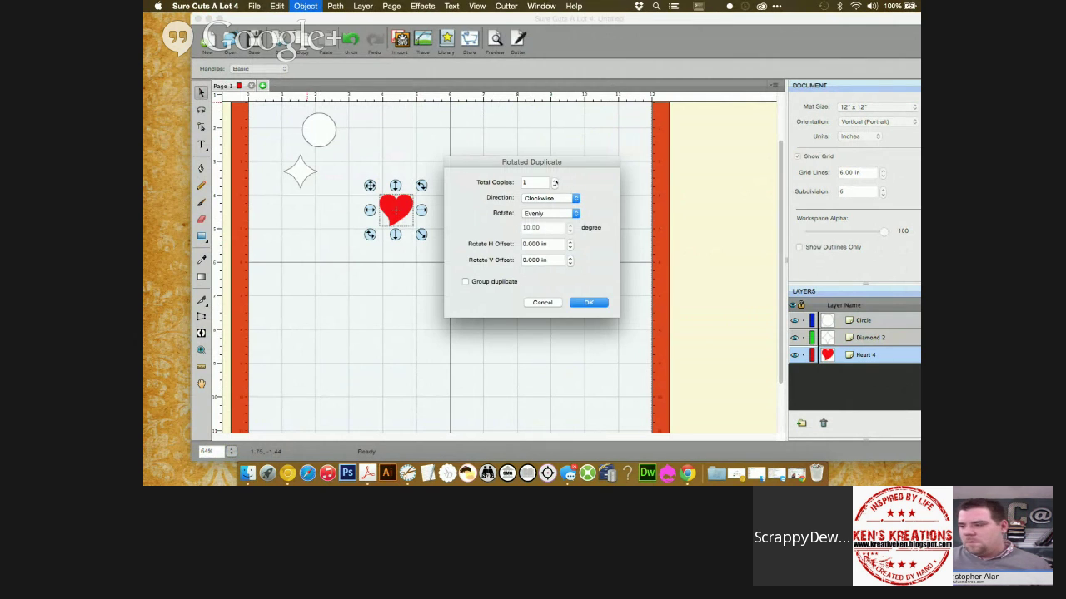
key(Up)
key(Up)
key(Up)
key(Up)
key(Up)
key(Up)
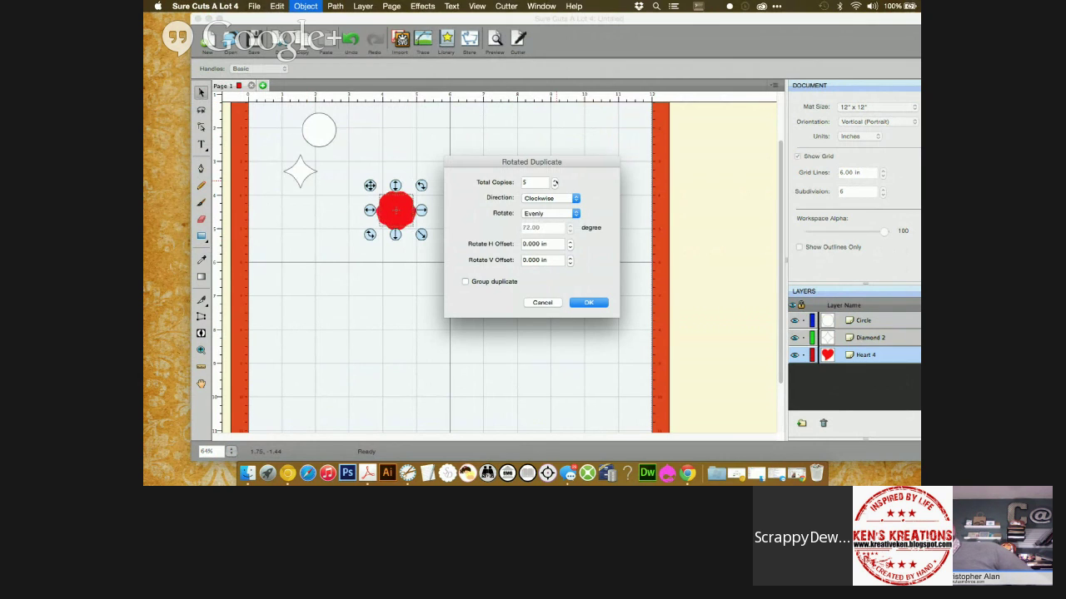
key(Up)
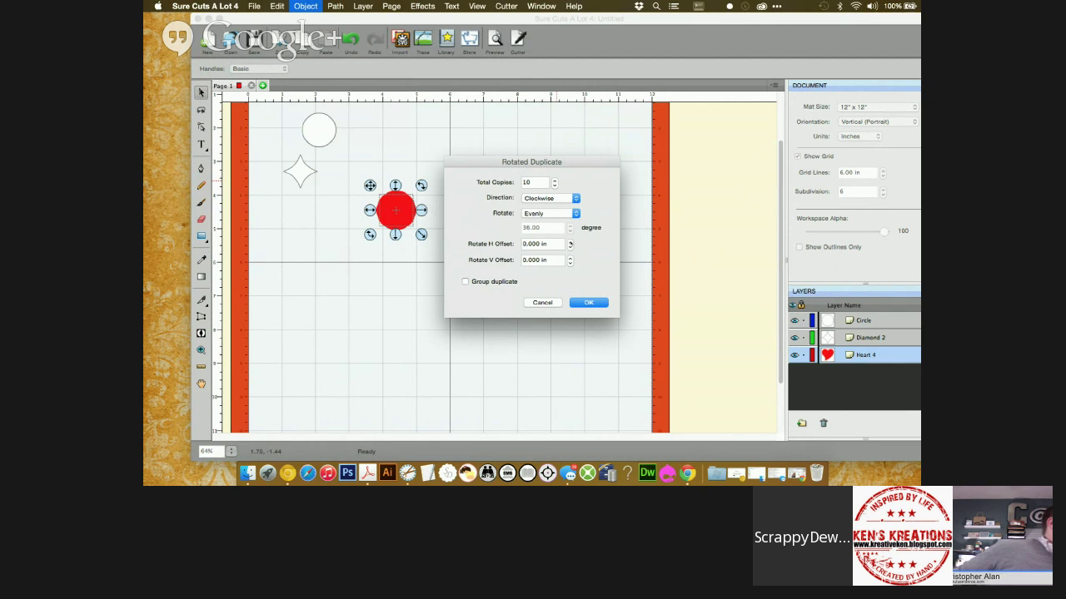
Set the heart duplicate's horizontal rotate offset to 2.00 in, group the copies and create the ring.
click(571, 240)
click(571, 241)
click(570, 240)
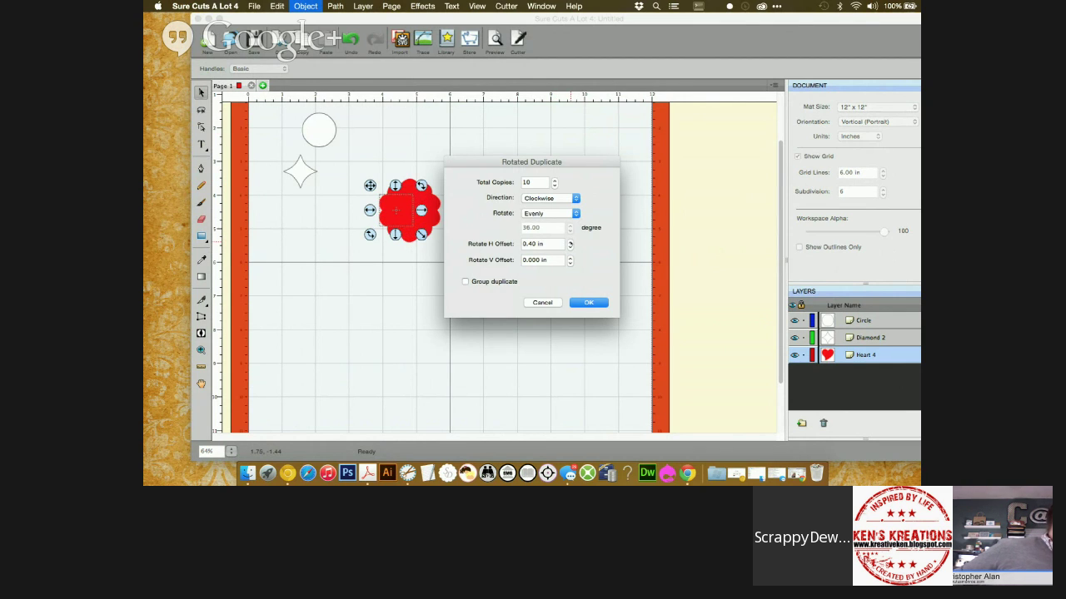
click(570, 240)
click(571, 241)
click(571, 241)
click(570, 240)
click(570, 241)
click(570, 241)
click(570, 241)
click(571, 240)
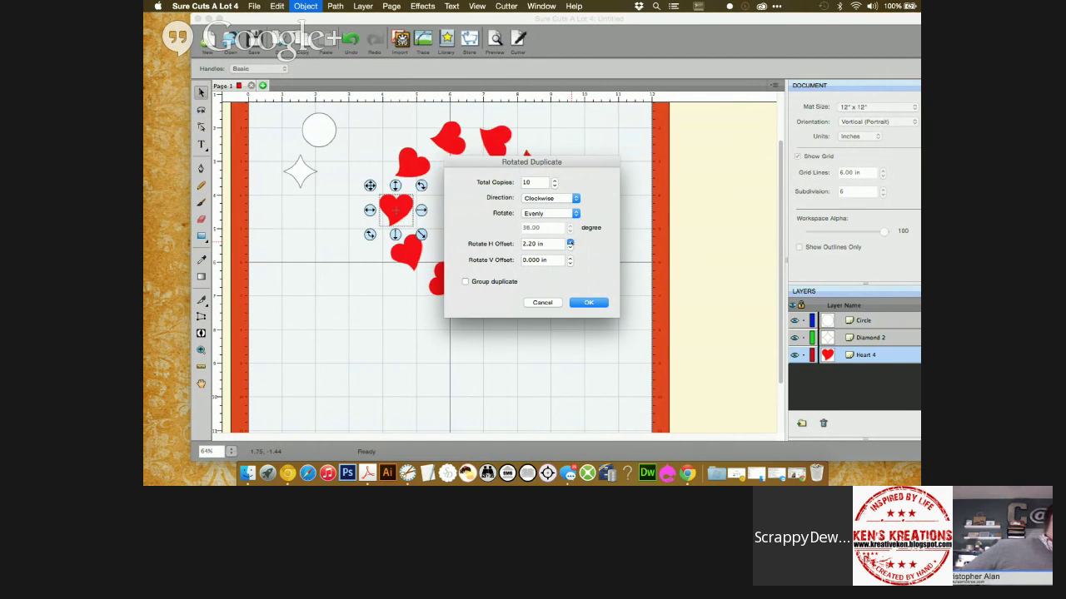
click(570, 248)
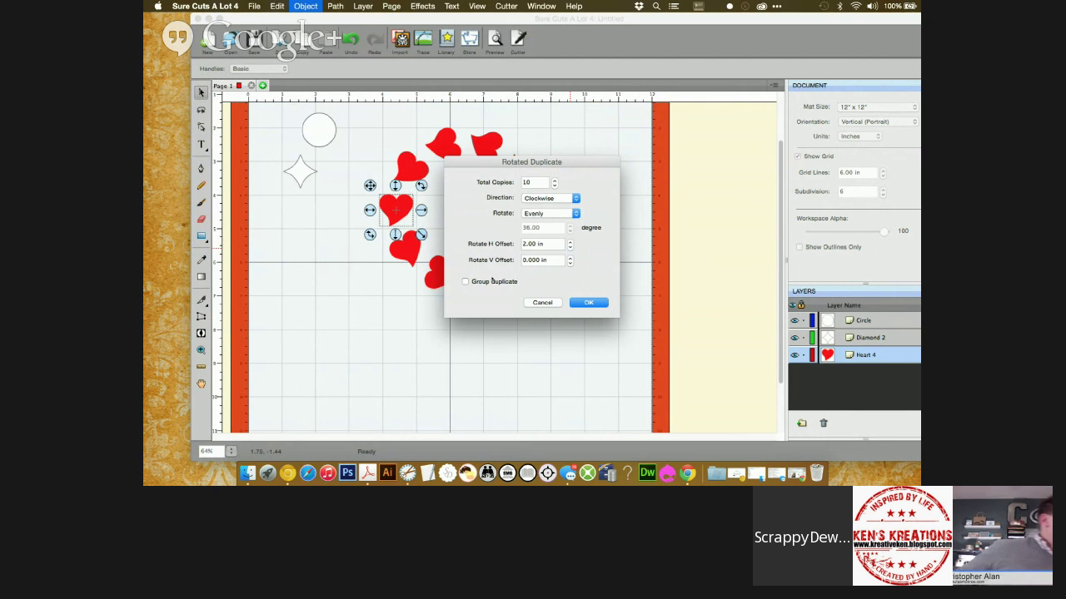
click(466, 282)
click(598, 305)
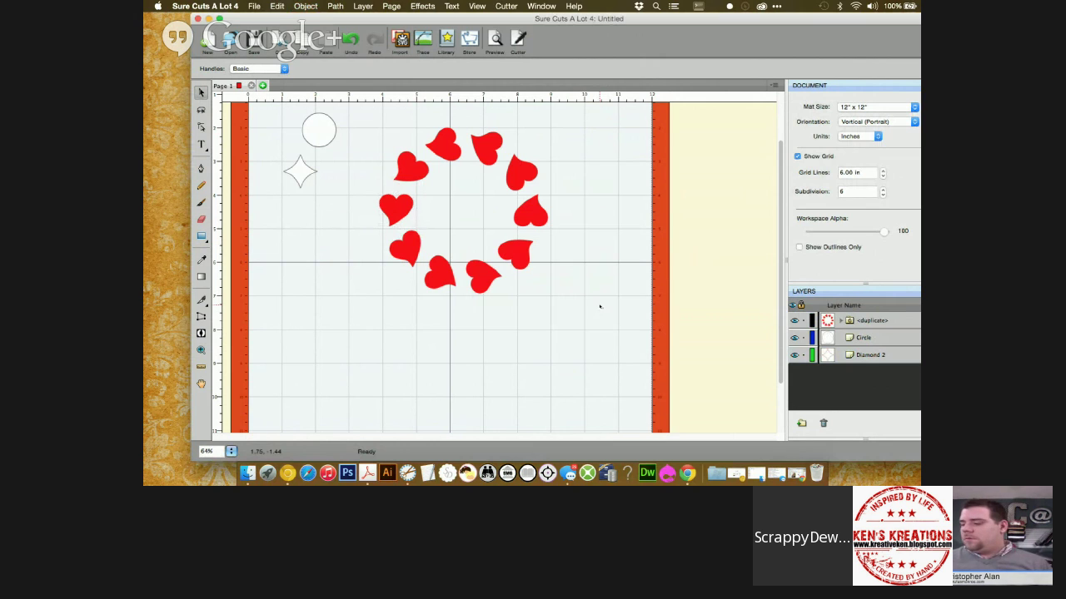
Shift the heart ring slightly to the right and move the diamond down to about X 2.05 in, Y 4.48 in.
drag(513, 247, 544, 250)
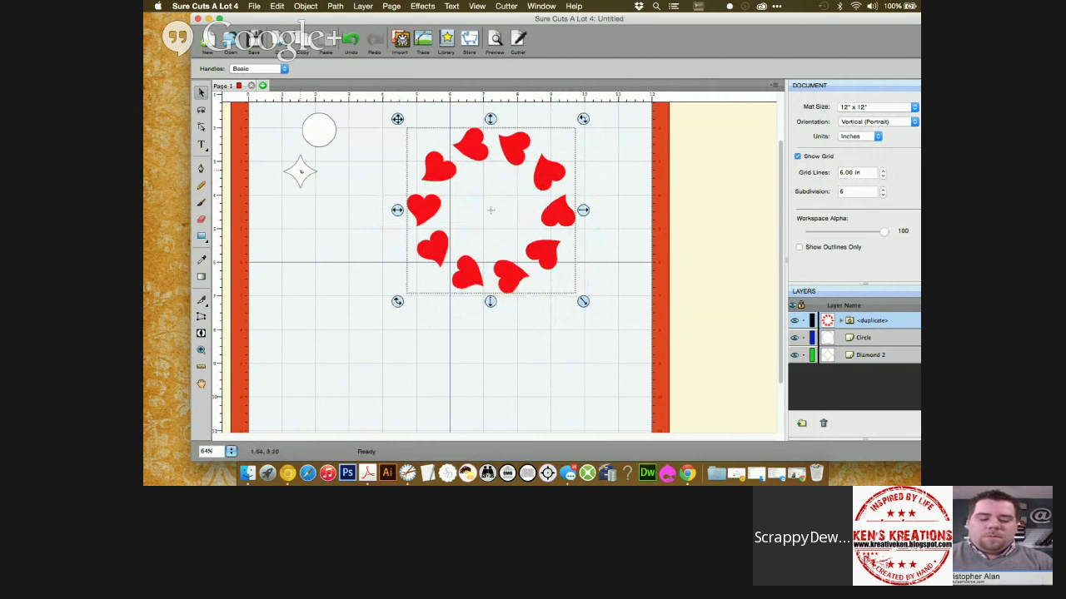
drag(301, 169, 334, 226)
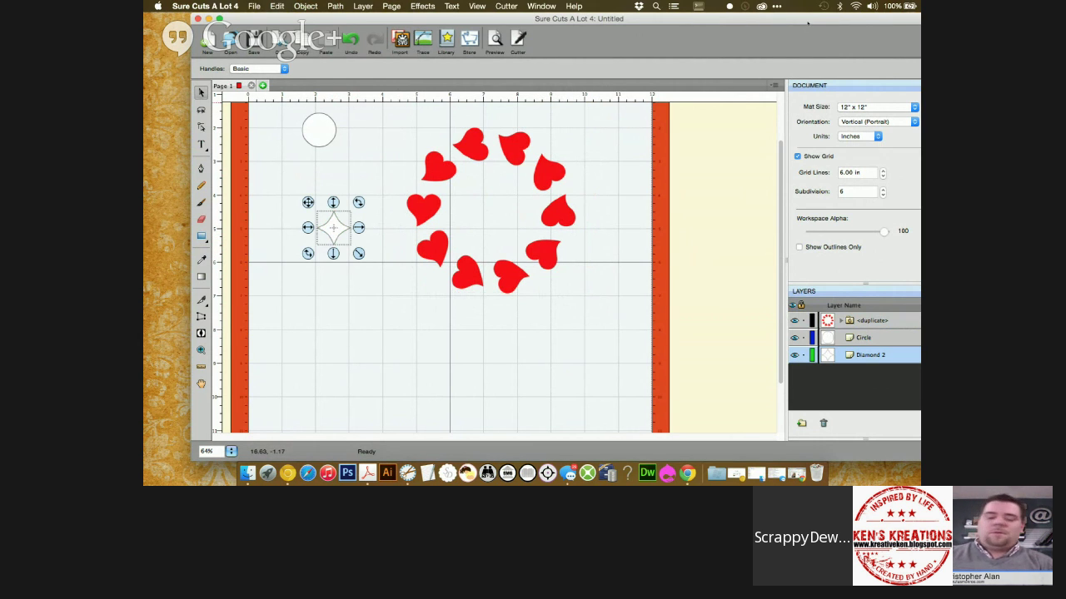
Reposition the window so its whole settings area fits on screen, and display the diamond's position and size settings.
drag(807, 21, 768, 15)
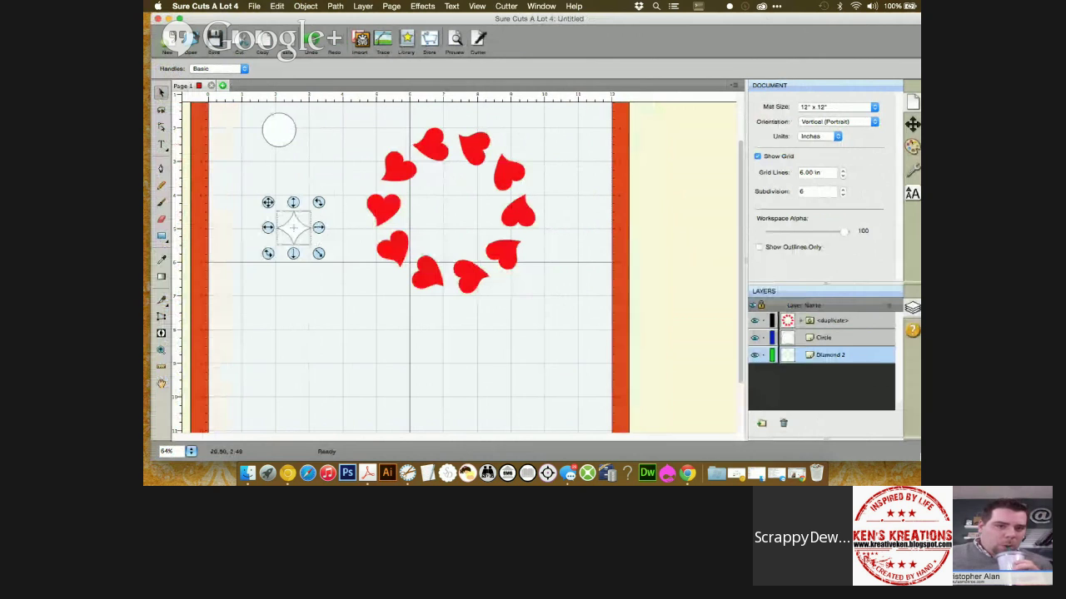
click(913, 124)
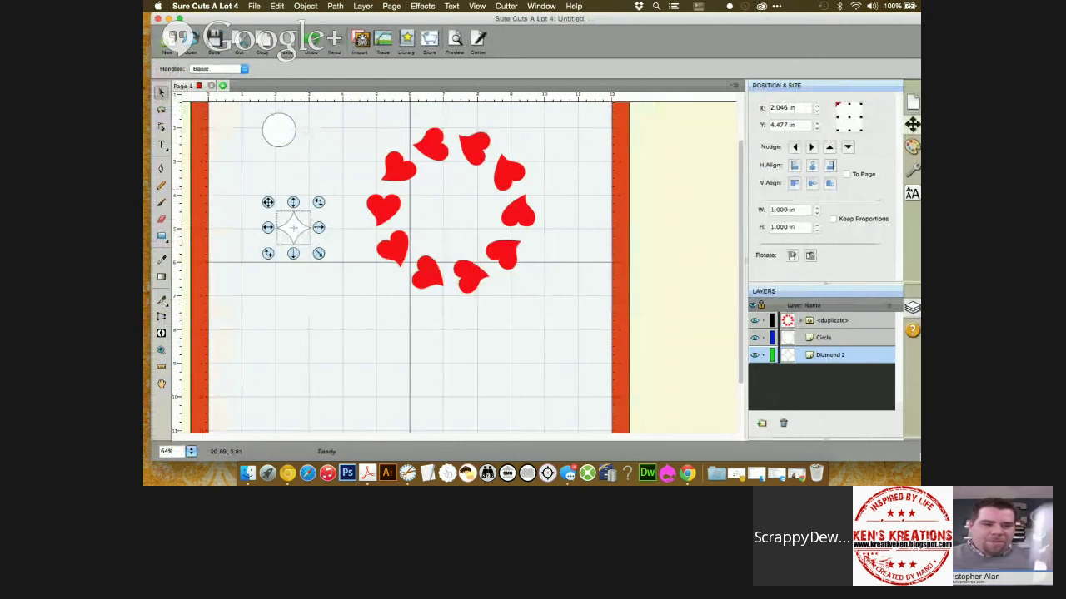
click(912, 170)
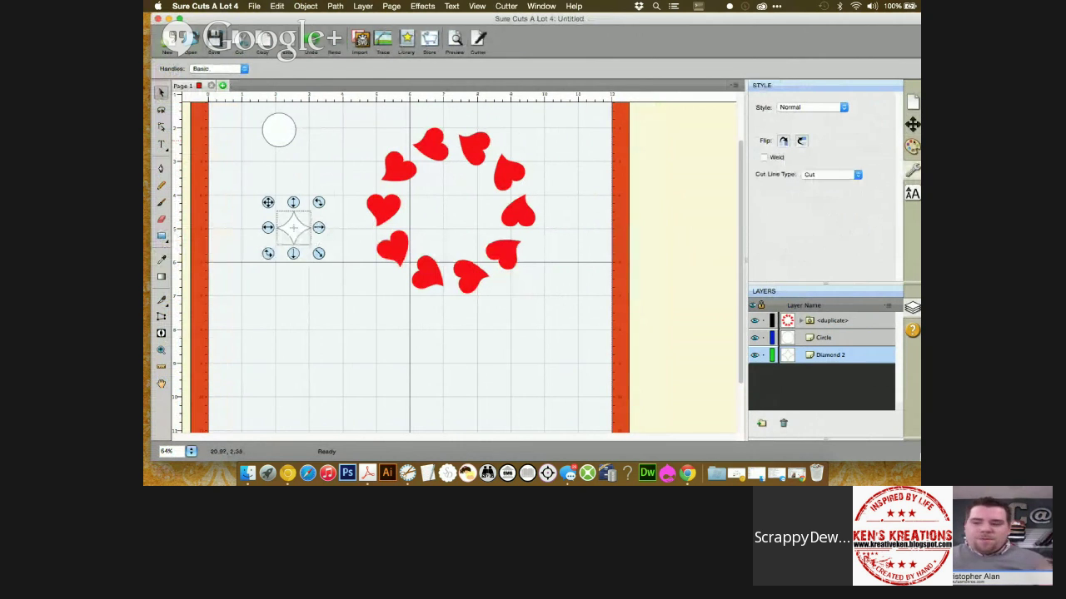
click(913, 147)
click(912, 125)
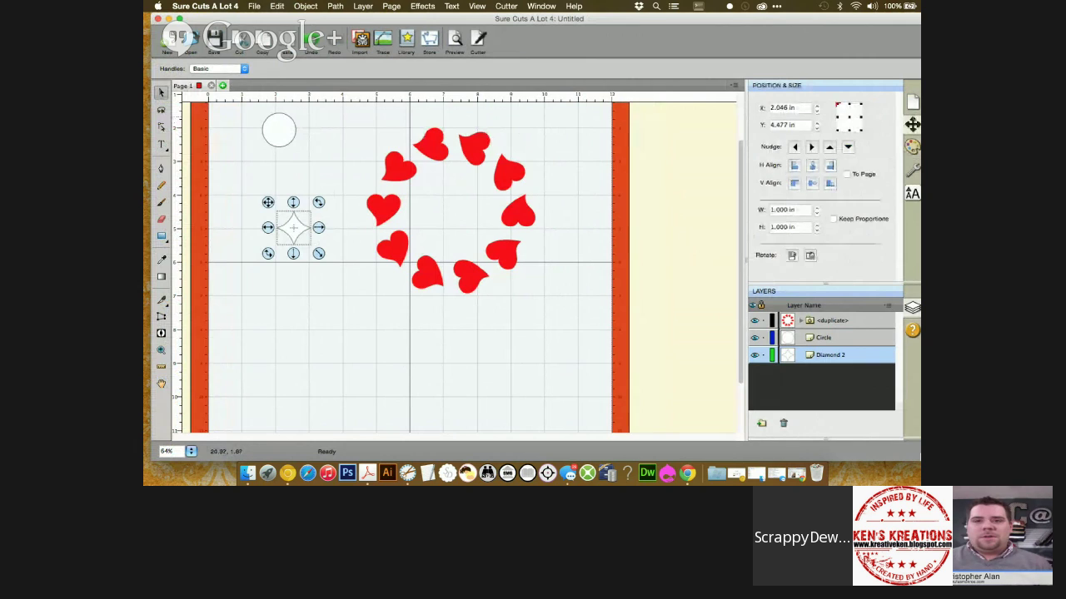
click(913, 102)
click(912, 124)
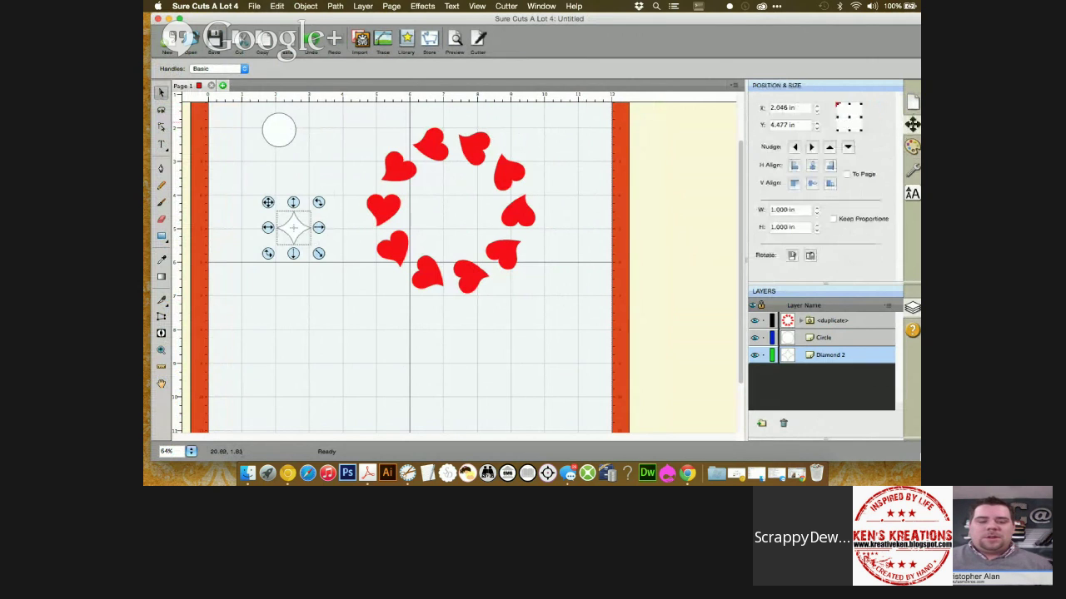
Try shrinking the diamond without kept proportions to about 0.73 by 0.79 in, and undo the resize.
click(311, 248)
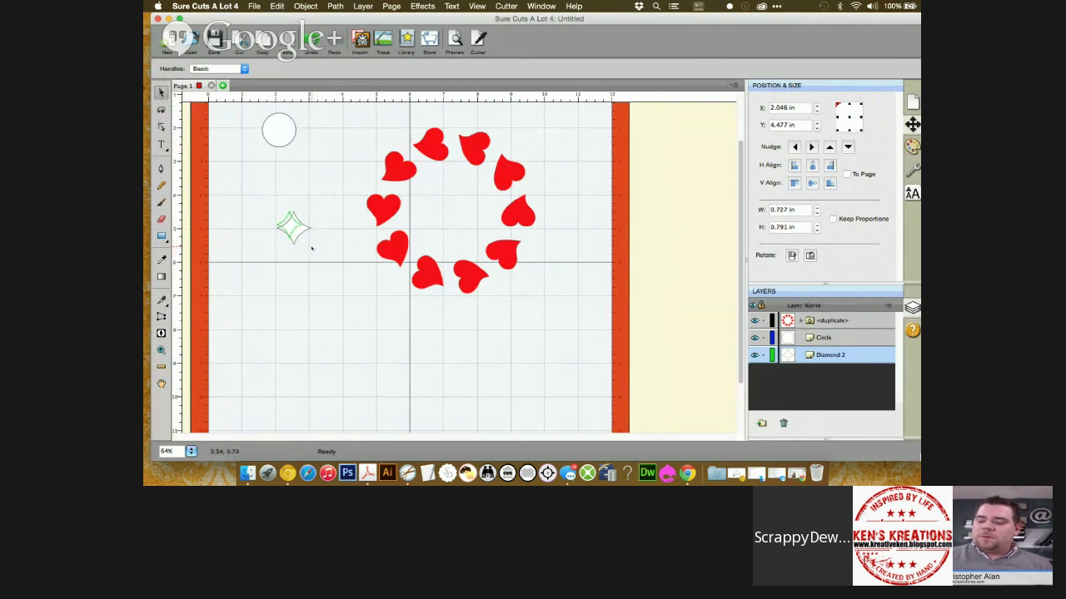
click(291, 226)
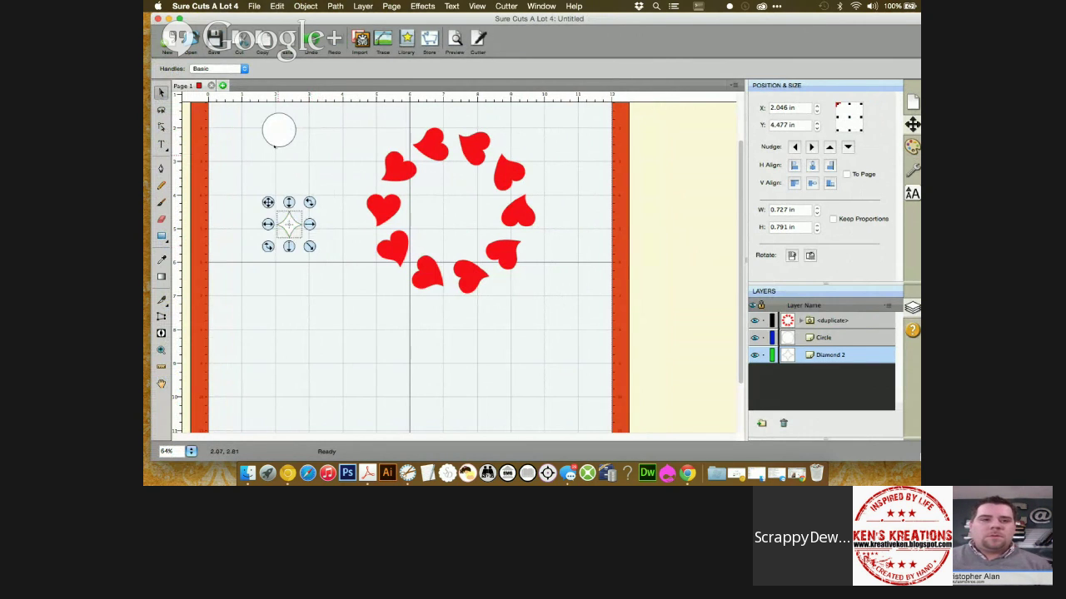
key(super+z)
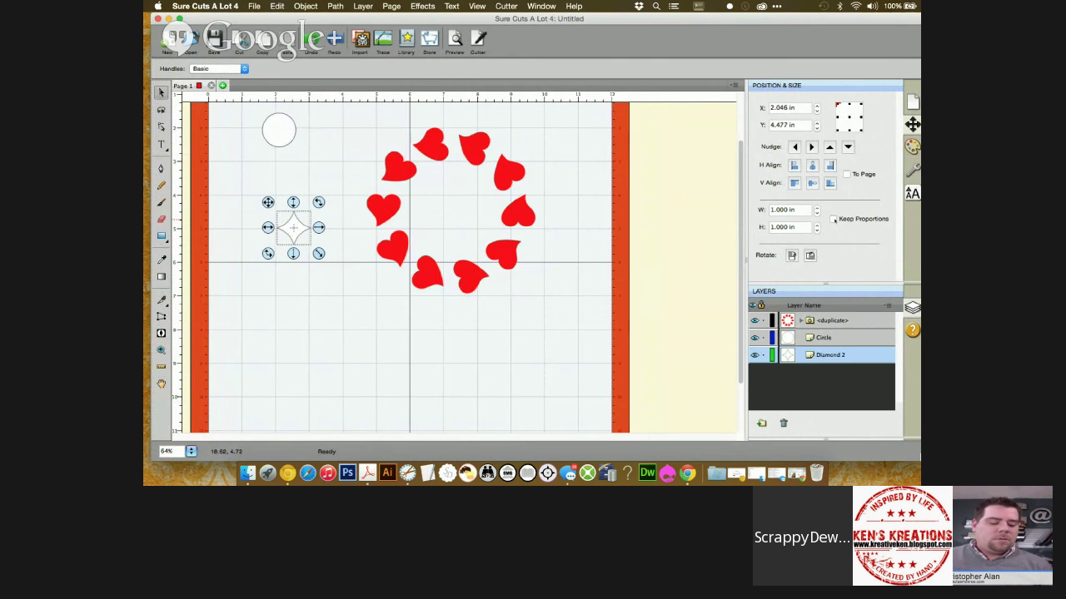
Keep the diamond's proportions while shrinking it to about 0.57 in square, and move it slightly toward the heart ring.
click(834, 219)
drag(319, 253, 304, 239)
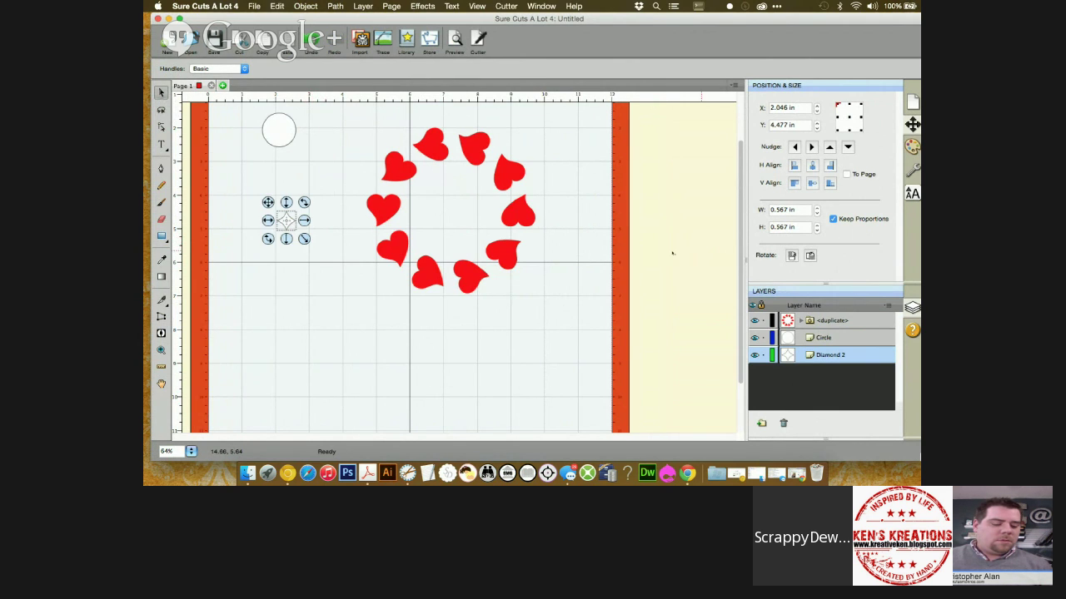
click(788, 210)
key(BackSpace)
text(1)
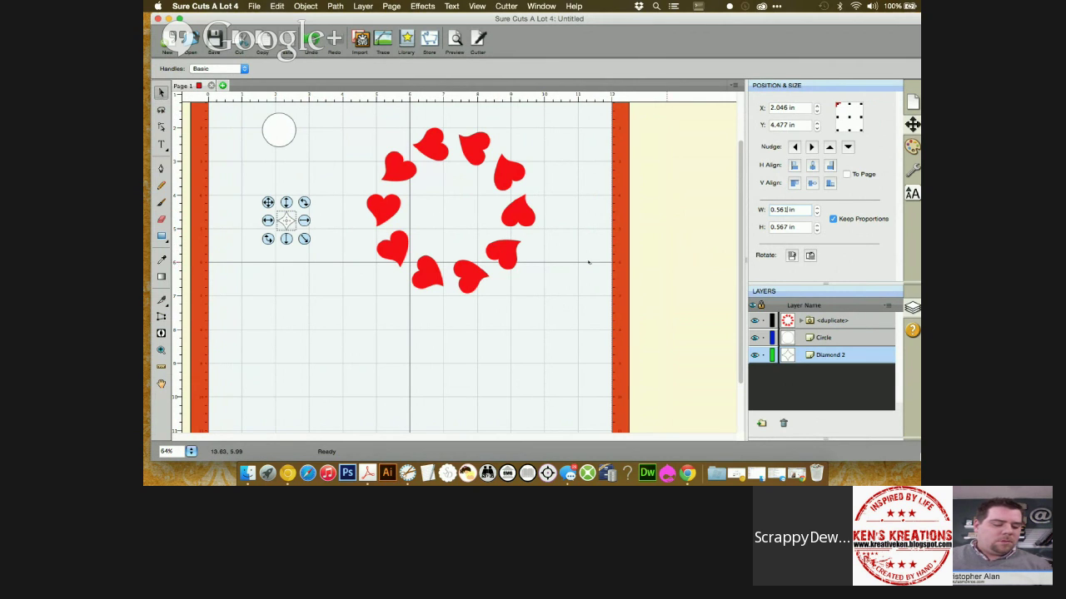
click(316, 233)
click(286, 220)
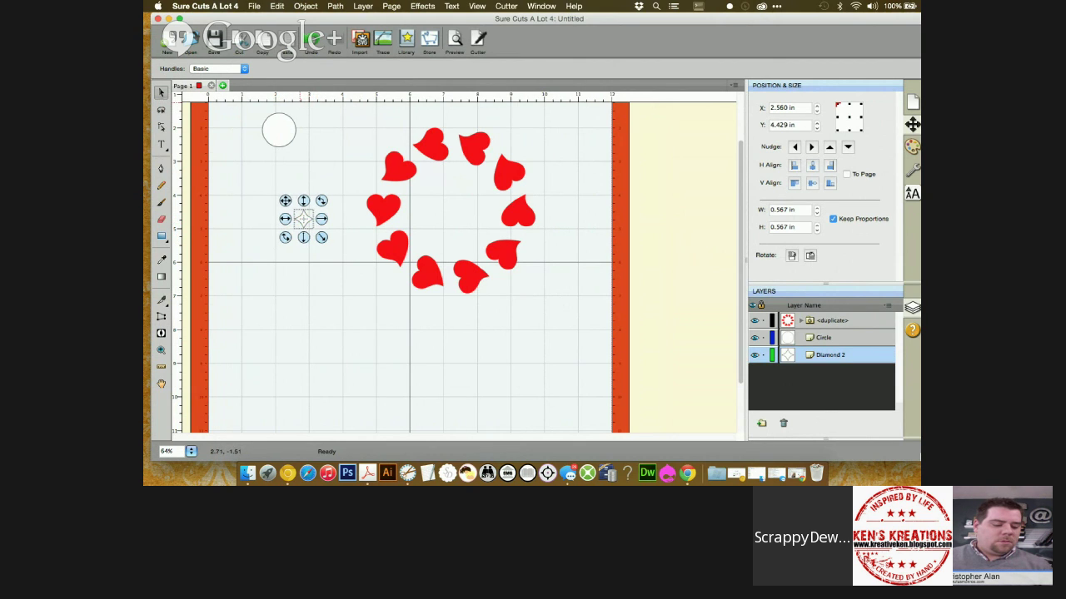
Create a grouped Rotated Duplicate of the diamond with 4 copies and a 0.40 in horizontal offset, and move it into the heart ring's center.
click(305, 6)
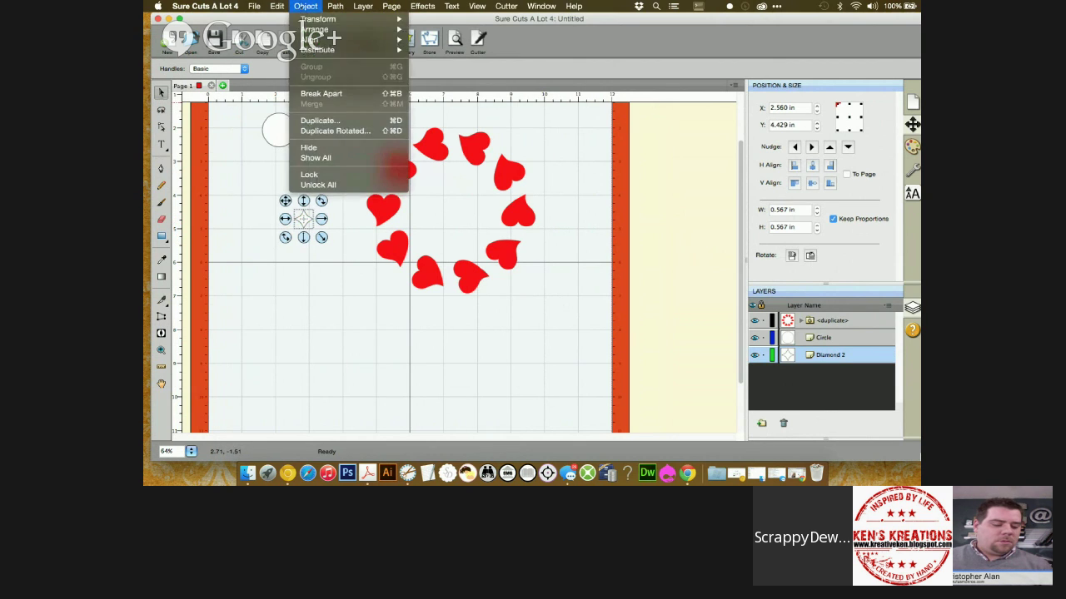
click(330, 132)
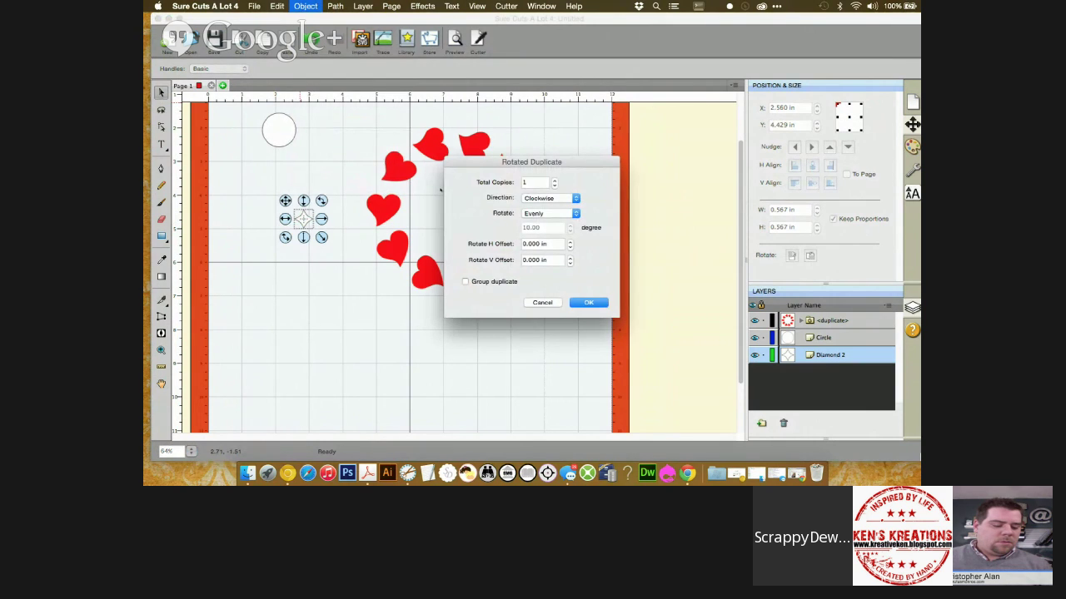
click(554, 180)
click(555, 179)
click(554, 179)
text(0.40)
key(Tab)
click(570, 241)
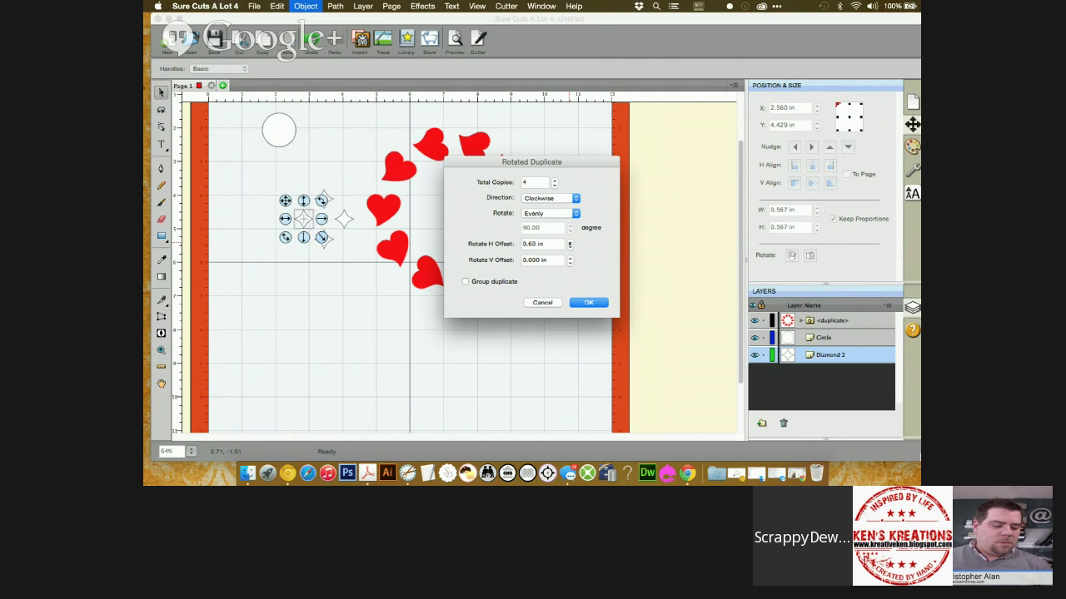
click(570, 247)
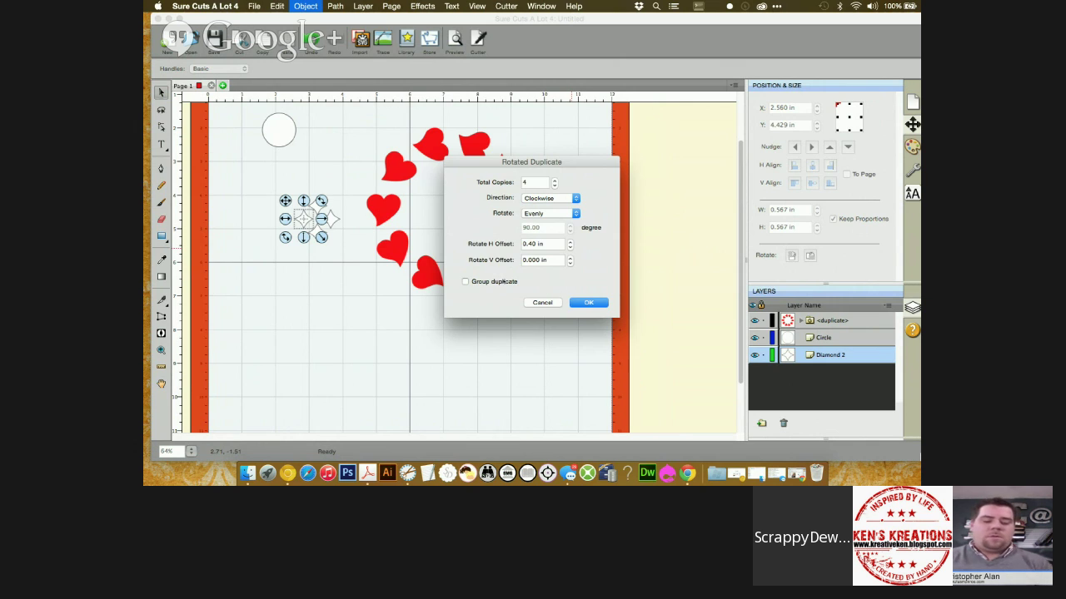
click(465, 281)
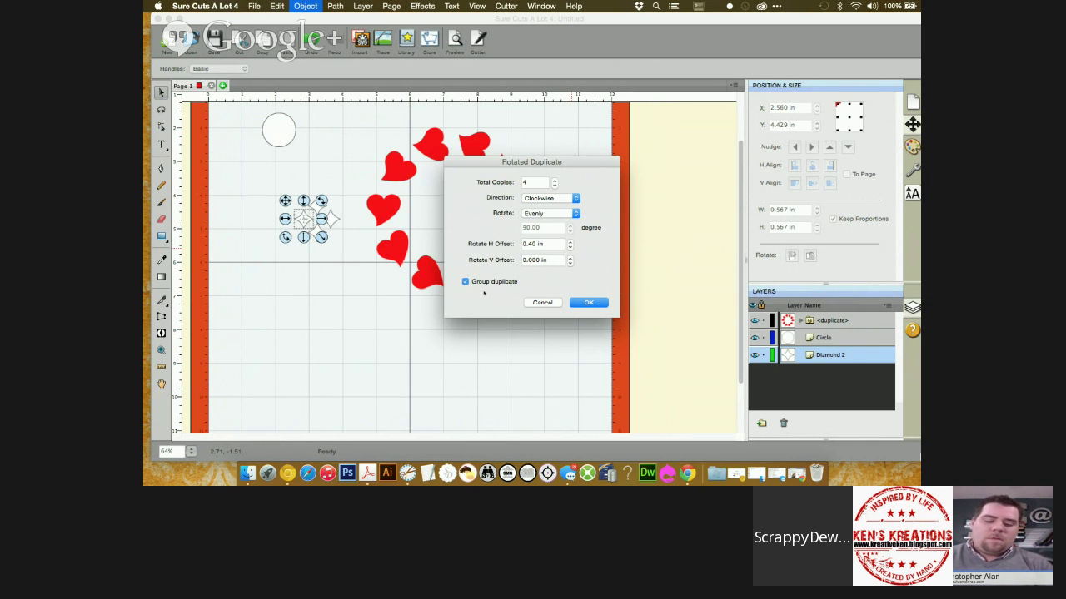
click(588, 303)
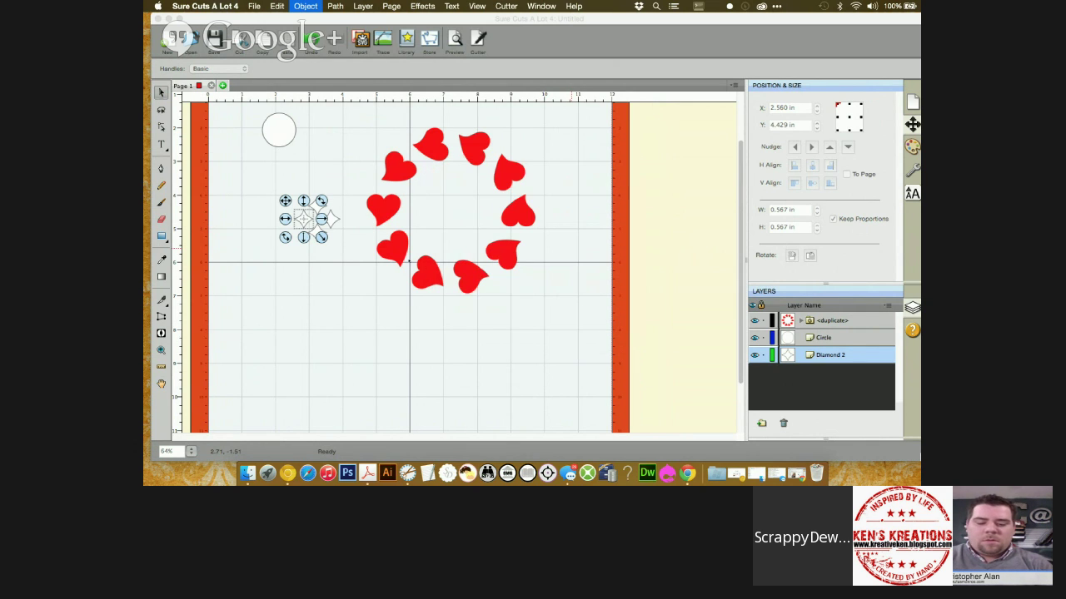
drag(331, 220, 466, 213)
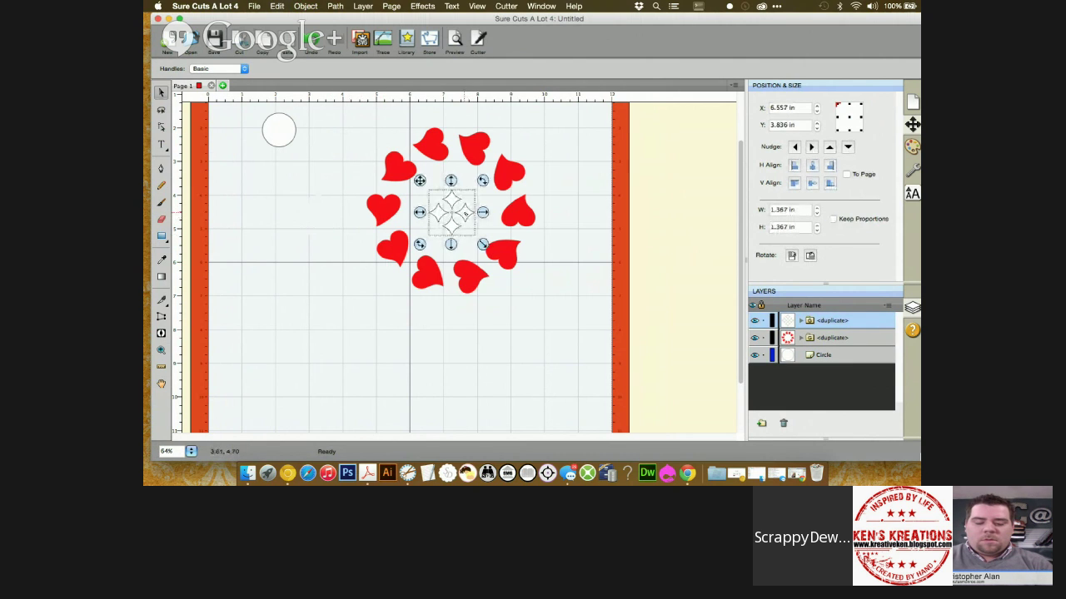
Move the circle down to about X 1.67 in, Y 3.49 in, and shrink it with kept proportions to about 0.37 in.
drag(289, 130, 290, 194)
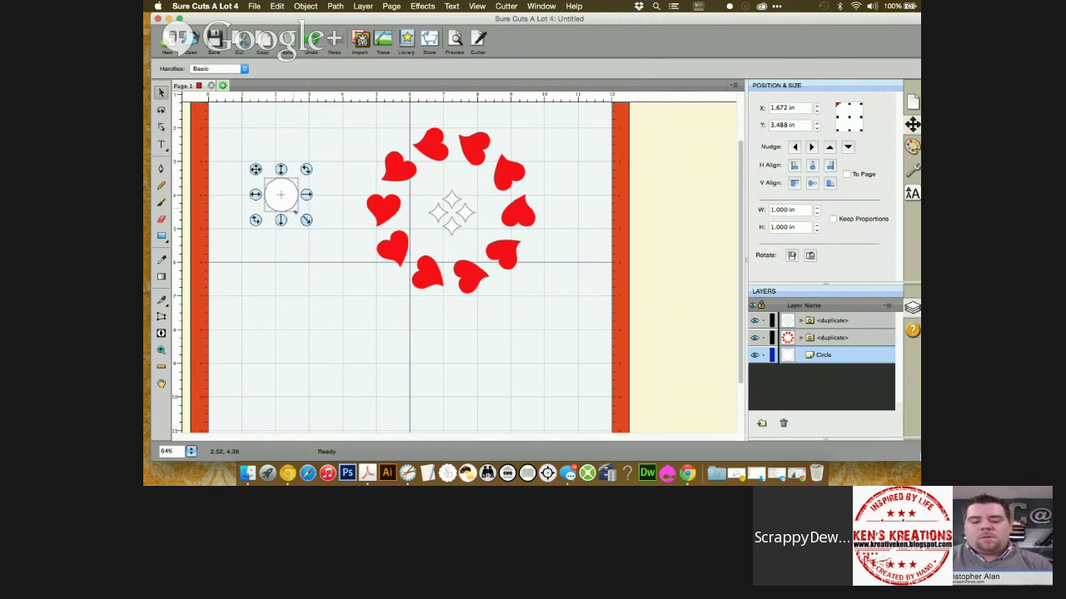
click(832, 219)
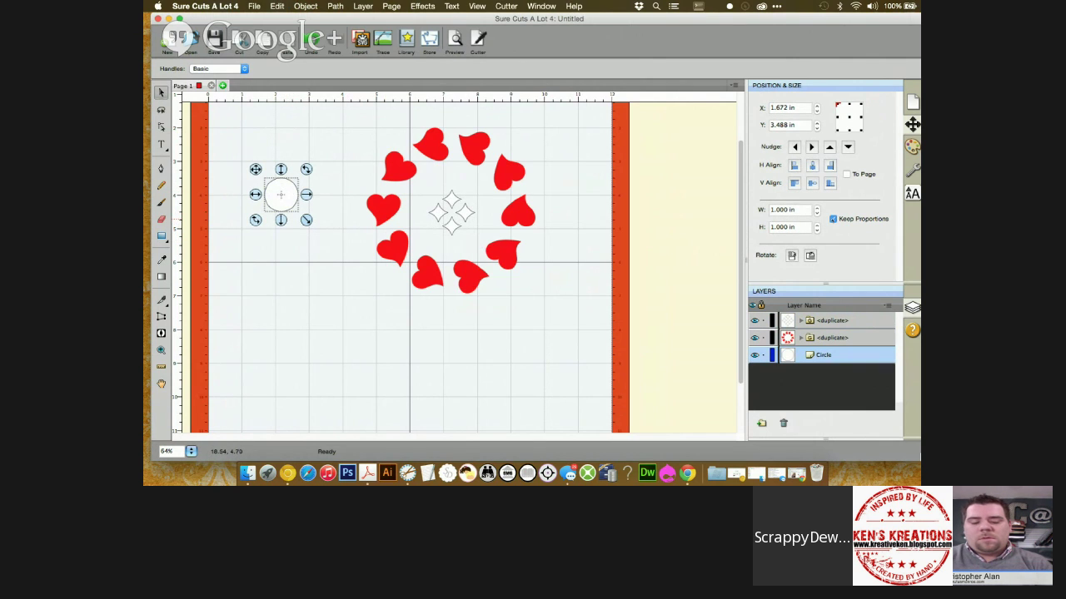
click(307, 223)
drag(307, 223, 284, 196)
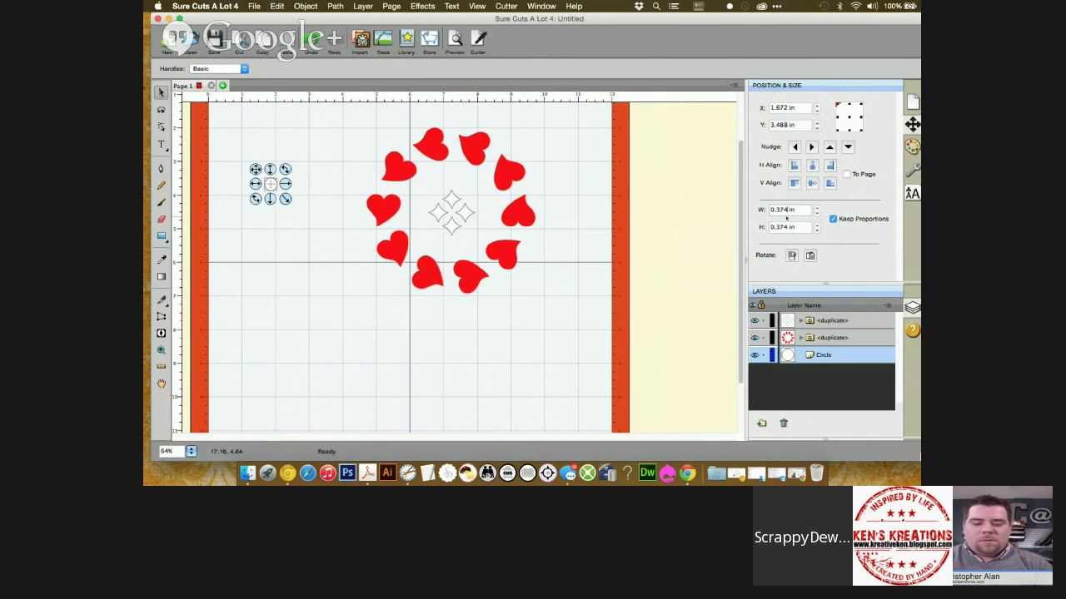
Try to set the circle's width to 0.242 in with its proportions kept.
key(BackSpace)
key(BackSpace)
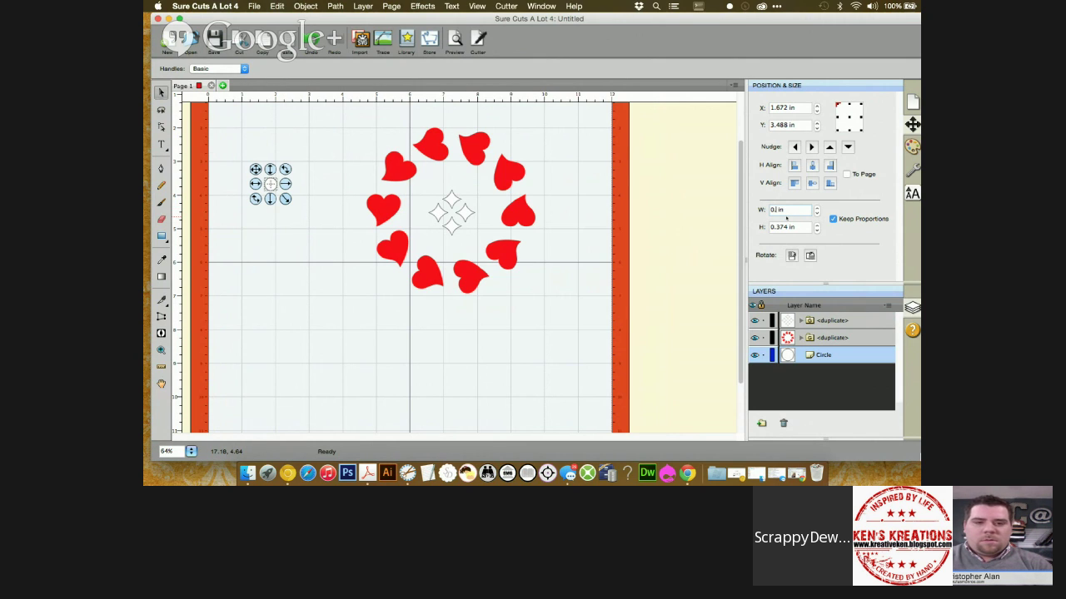
text(2)
text(2)
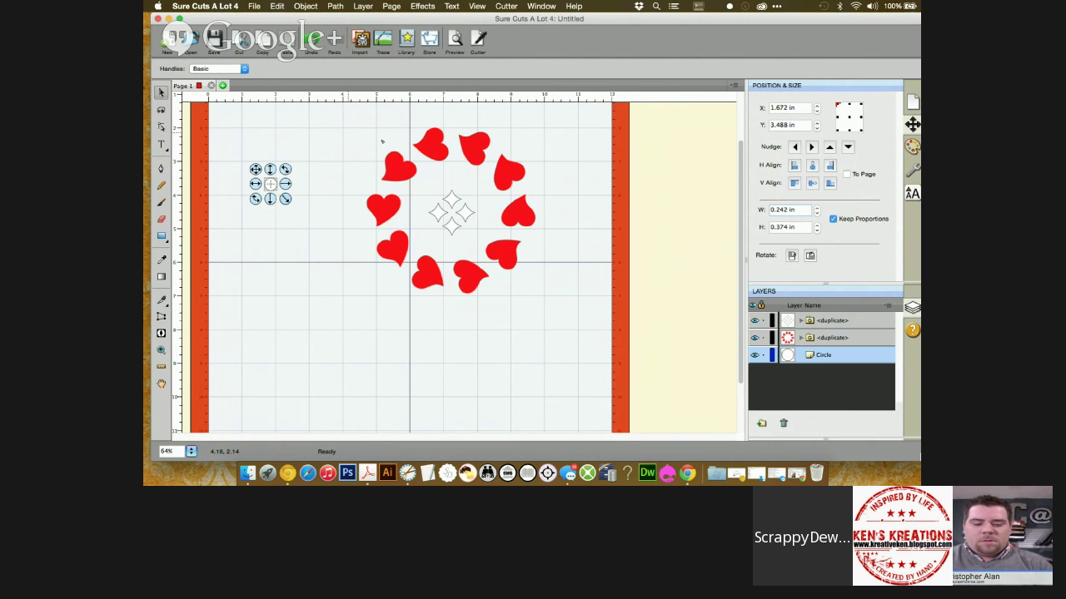
click(304, 156)
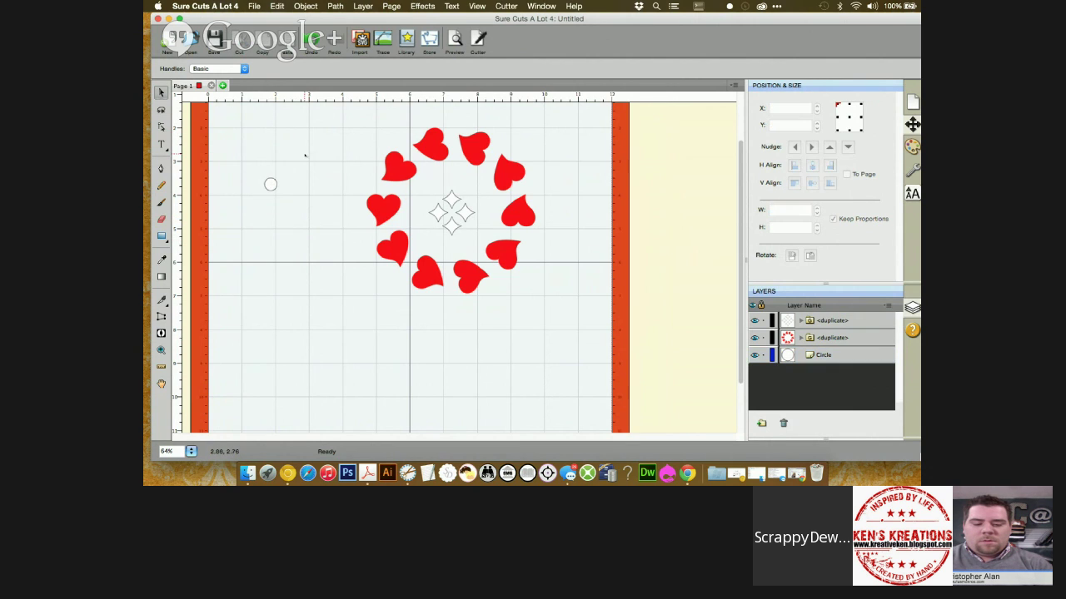
Shrink the small circle proportionally to about 0.245 in wide and high.
click(271, 184)
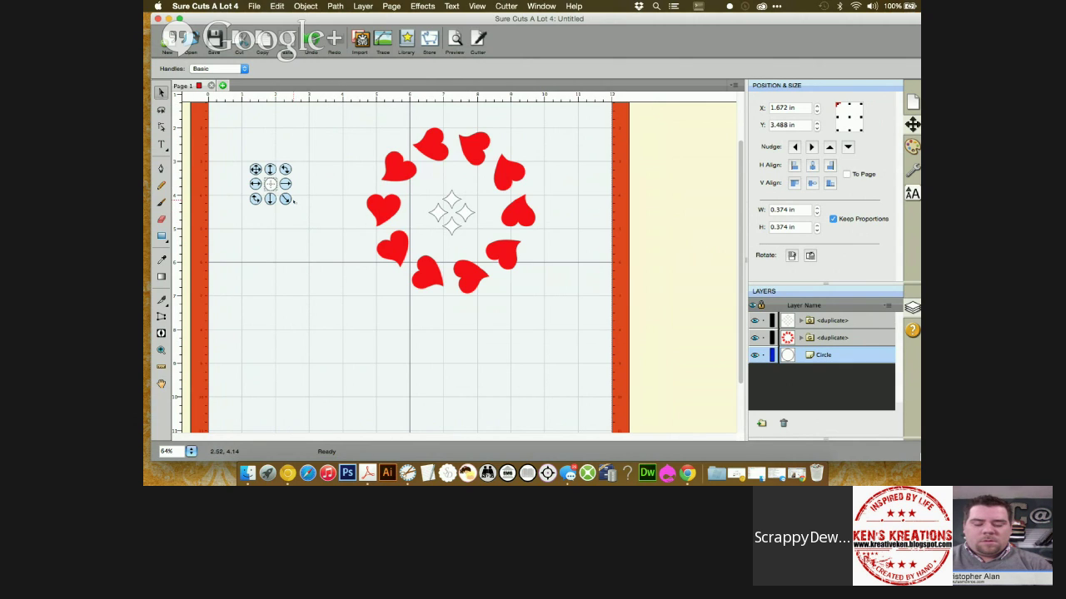
drag(292, 200, 282, 197)
Start a Rotated Duplicate of the small circle with 12 total copies.
click(306, 5)
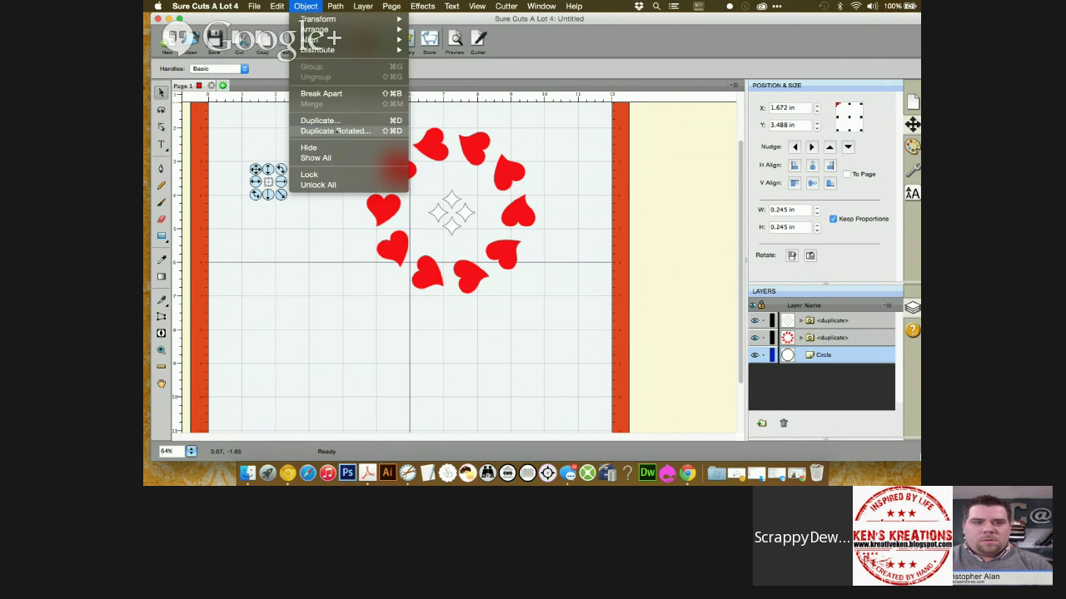
click(336, 130)
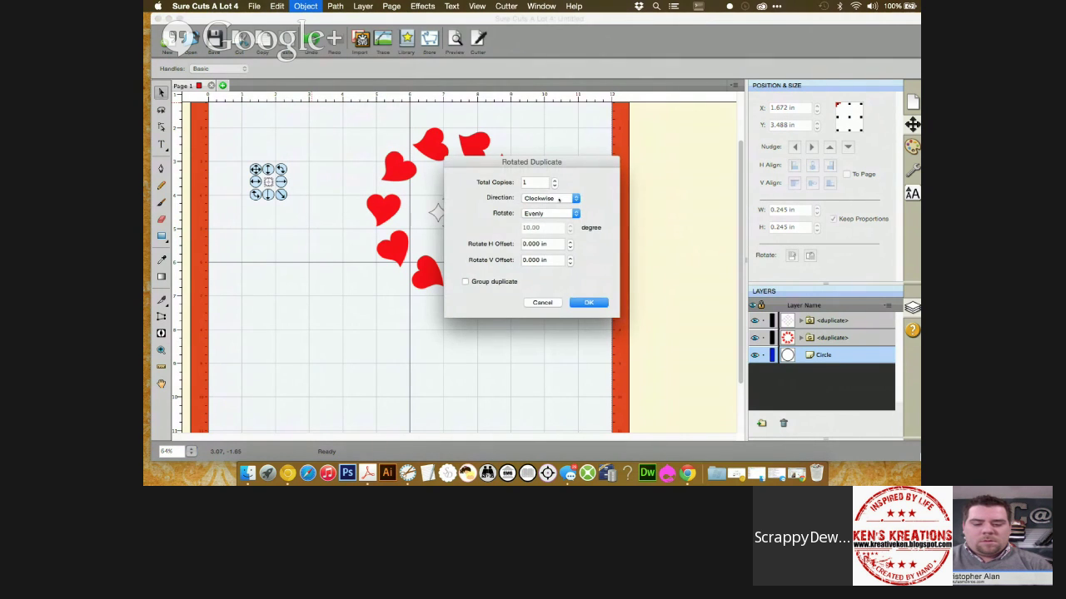
click(553, 180)
click(554, 180)
click(553, 180)
click(553, 180)
click(554, 180)
click(554, 180)
click(554, 180)
click(554, 180)
click(554, 181)
click(554, 182)
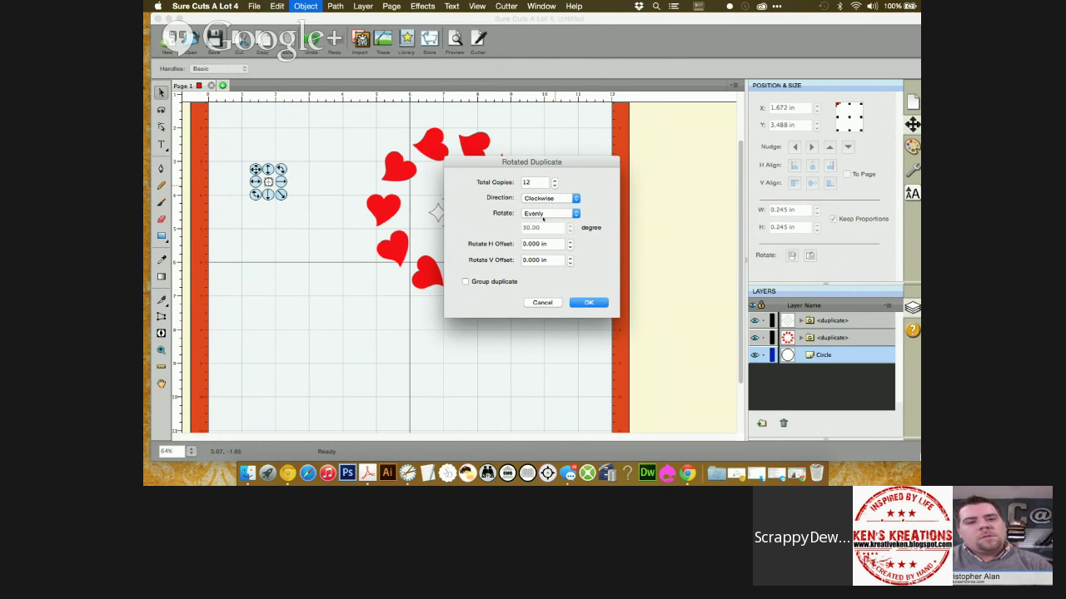
Create the circle ring as a grouped duplicate with a 1.10 in horizontal offset, and place it around the diamonds inside the heart ring.
click(571, 242)
click(570, 242)
click(570, 242)
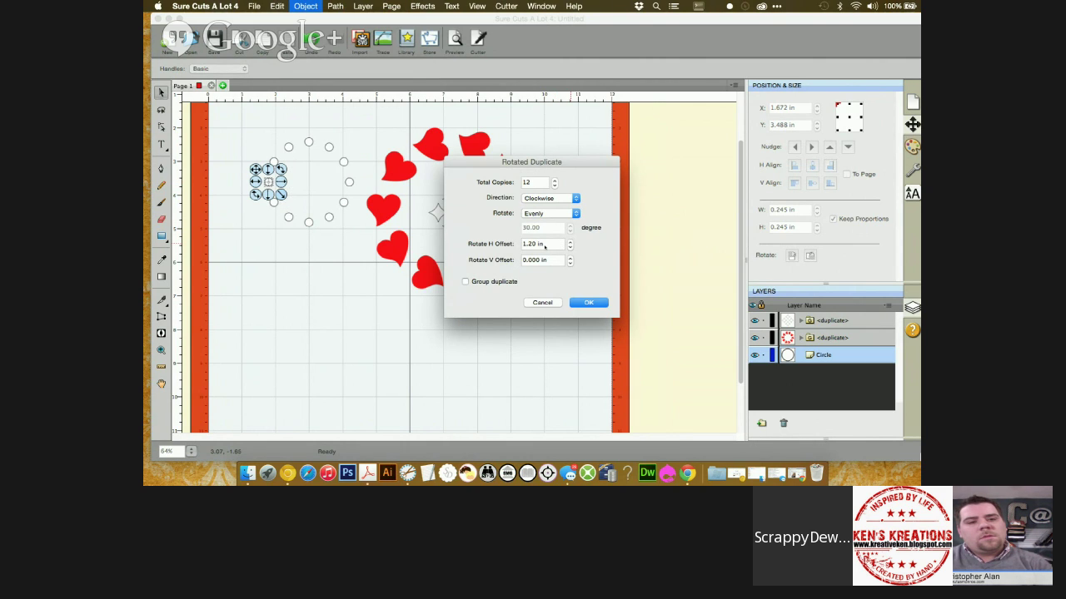
key(BackSpace)
key(BackSpace)
key(BackSpace)
text(.10)
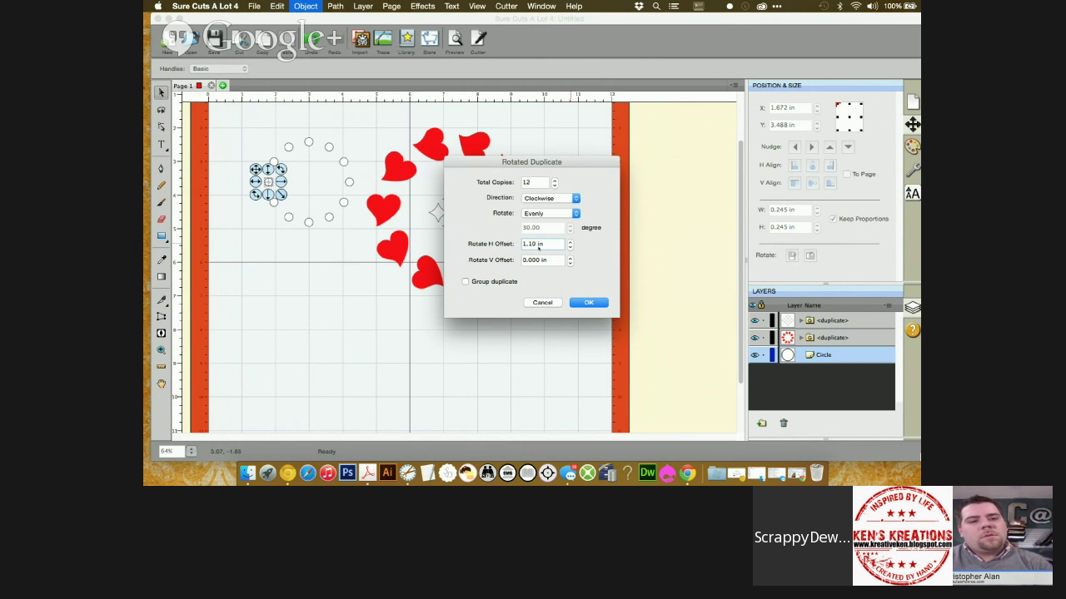
click(464, 282)
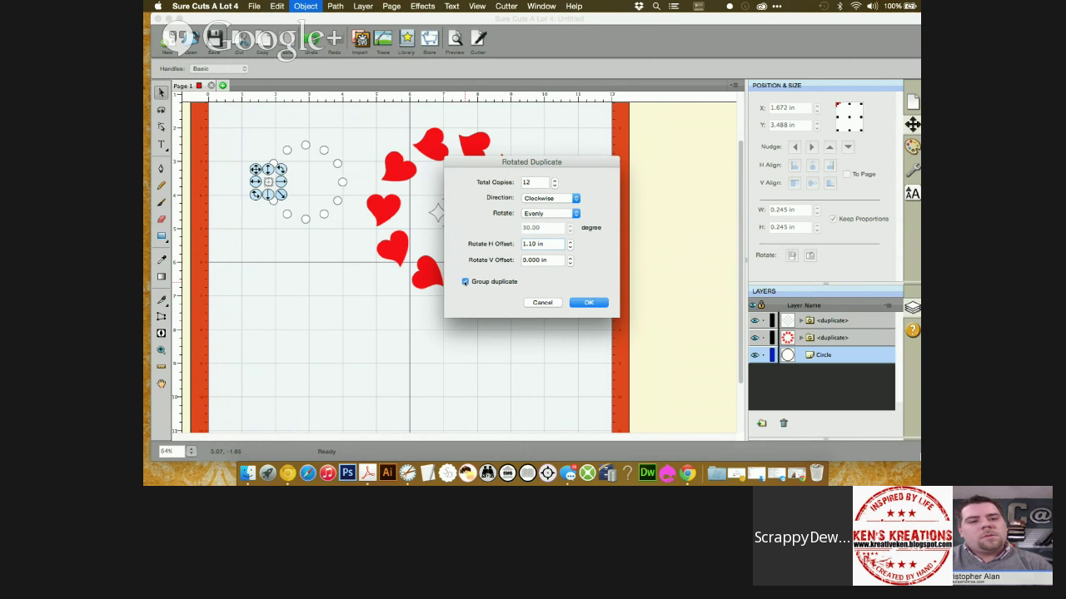
click(588, 302)
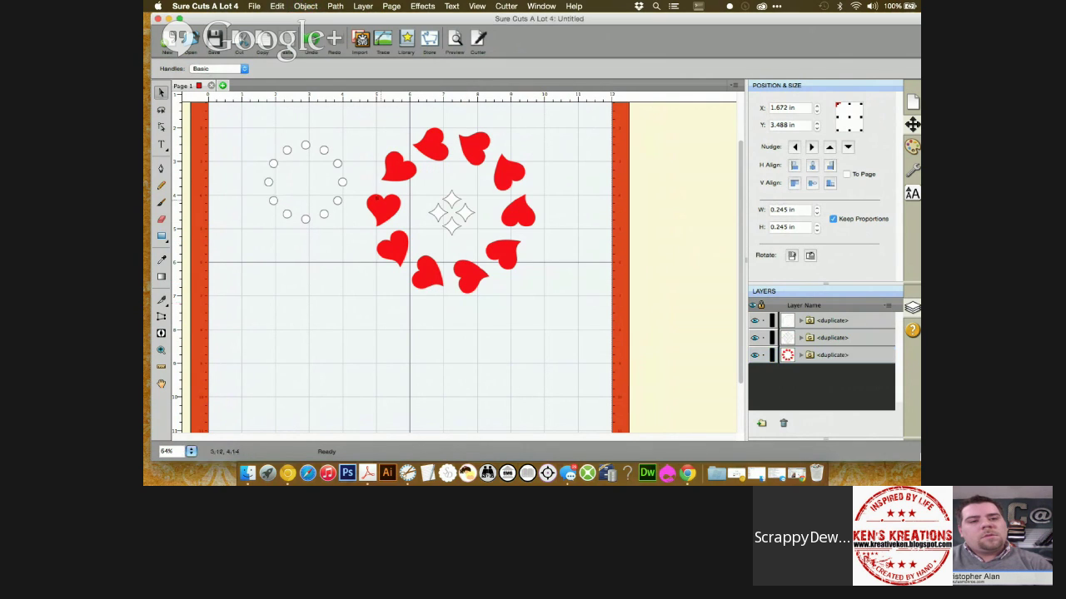
drag(337, 200, 483, 228)
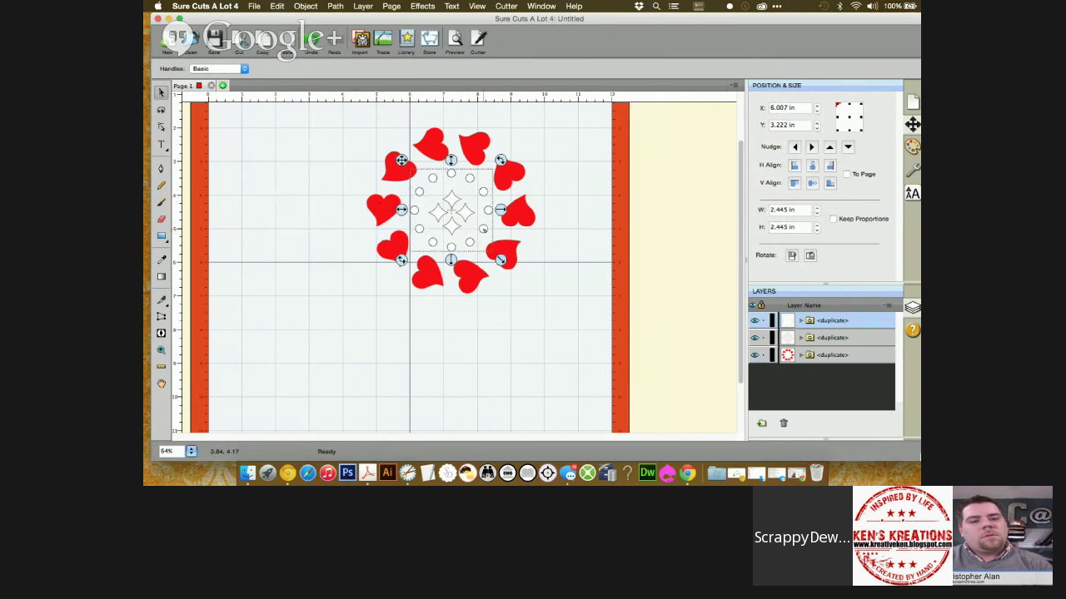
Try ungrouping the circle ring and center-aligning all shapes in both directions, and undo those changes.
right_click(263, 189)
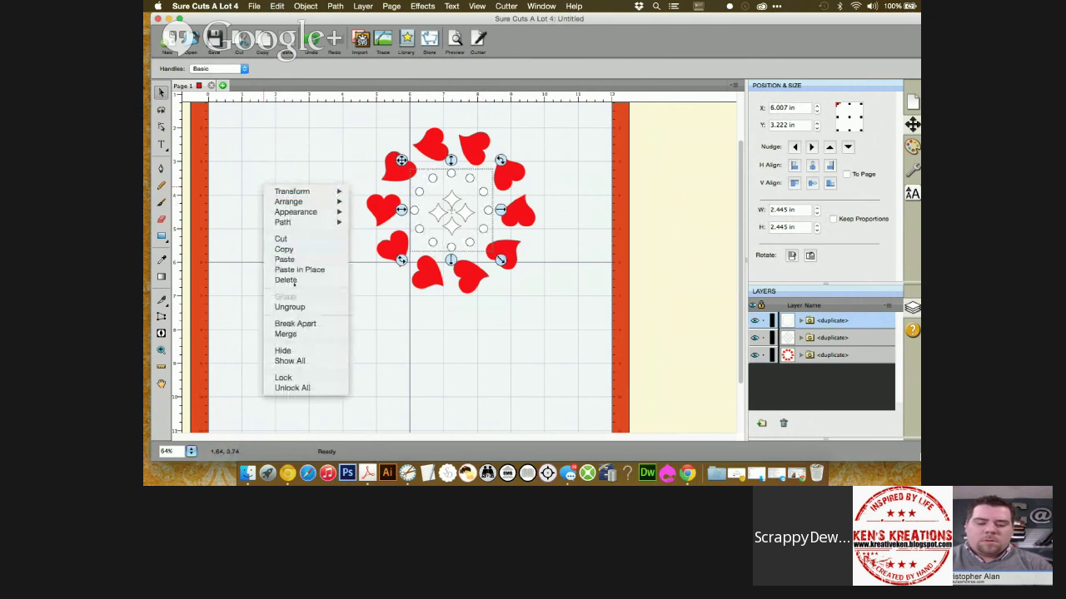
click(290, 306)
right_click(273, 221)
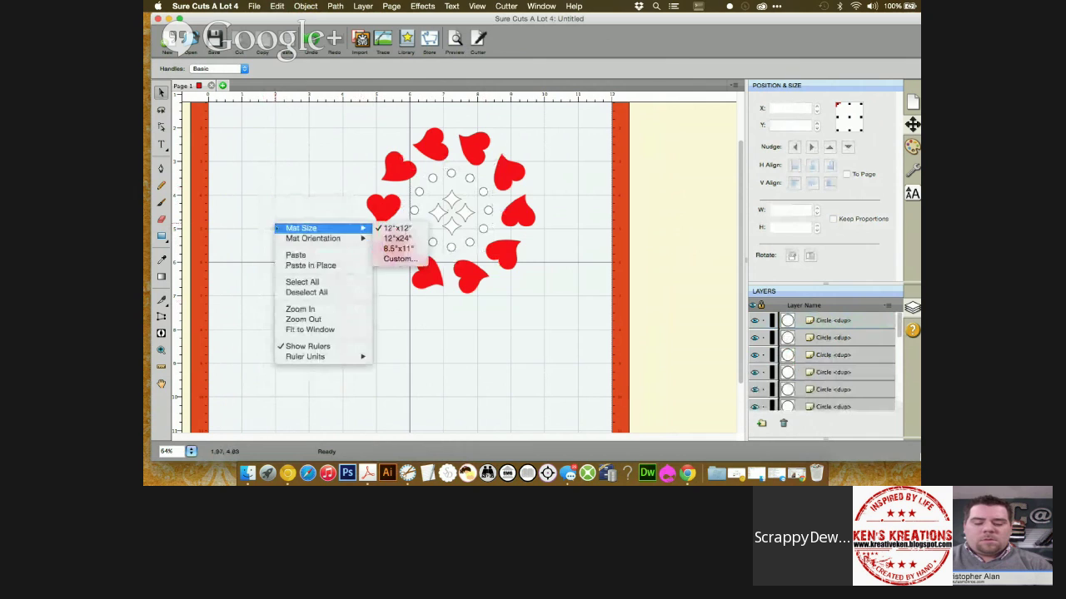
click(293, 282)
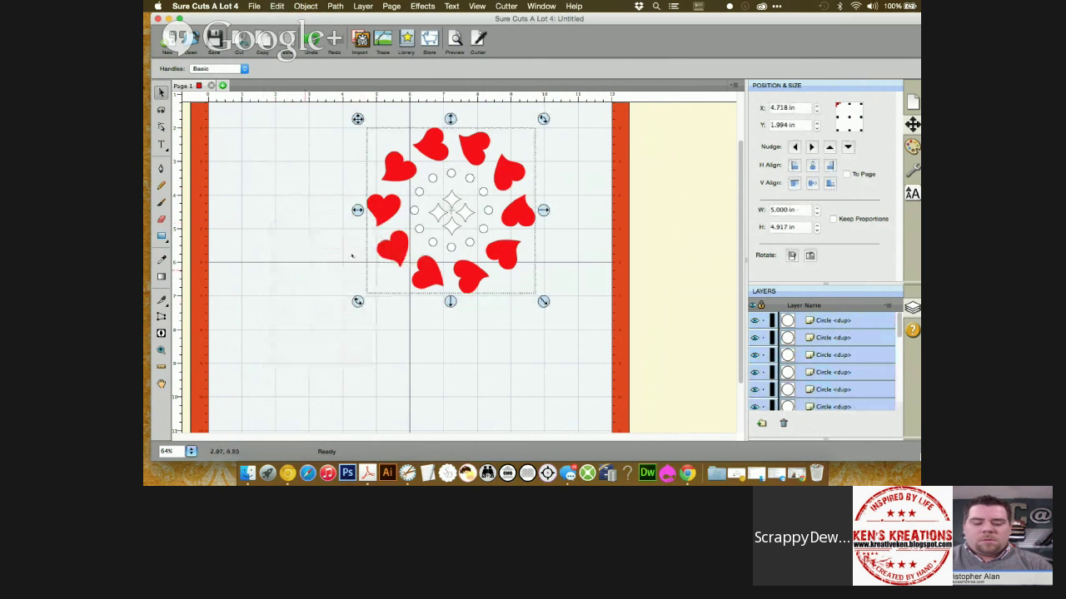
click(812, 165)
click(812, 182)
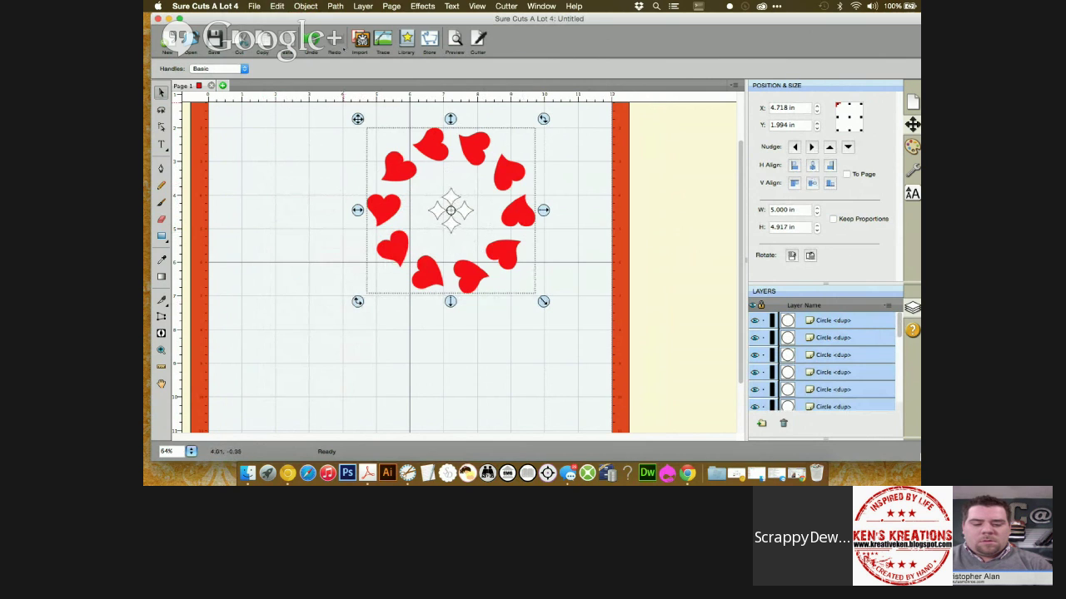
click(312, 37)
click(312, 37)
click(312, 37)
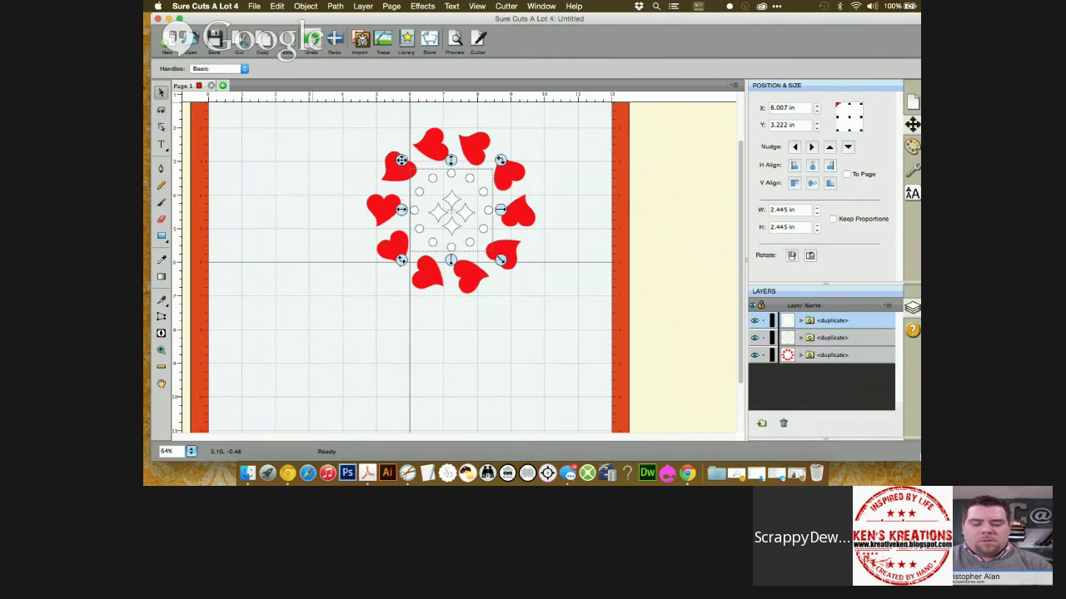
Center-align the grouped circle ring, diamond cluster and heart ring with each other horizontally and vertically.
click(346, 166)
drag(329, 104, 549, 331)
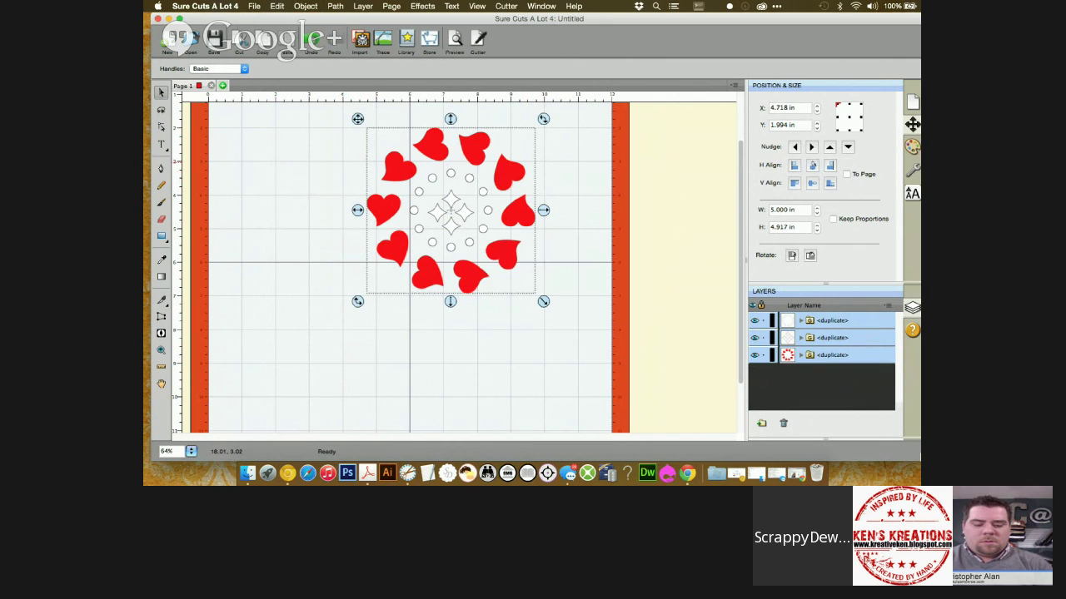
click(602, 202)
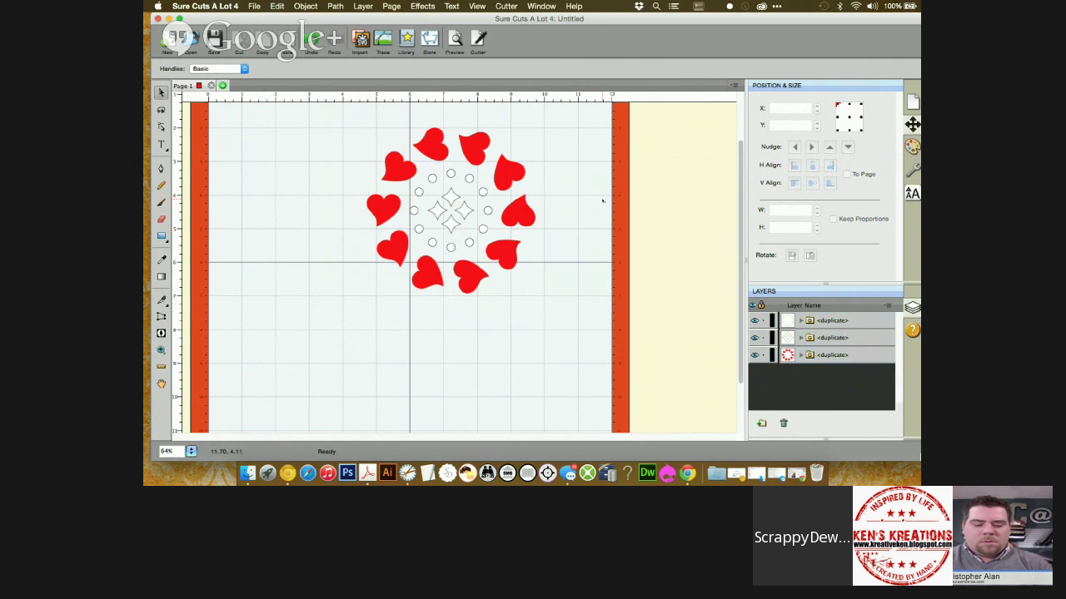
Select all shapes and add a Shadow (Rounded) layer with a size of 0.30 in and Blackout Shadow enabled.
right_click(287, 175)
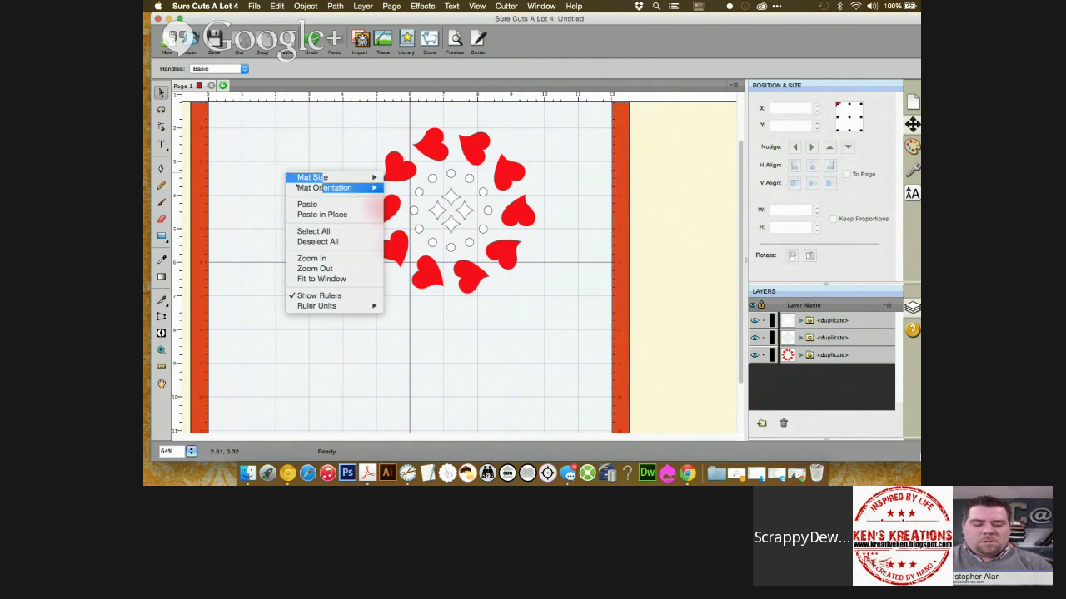
click(313, 231)
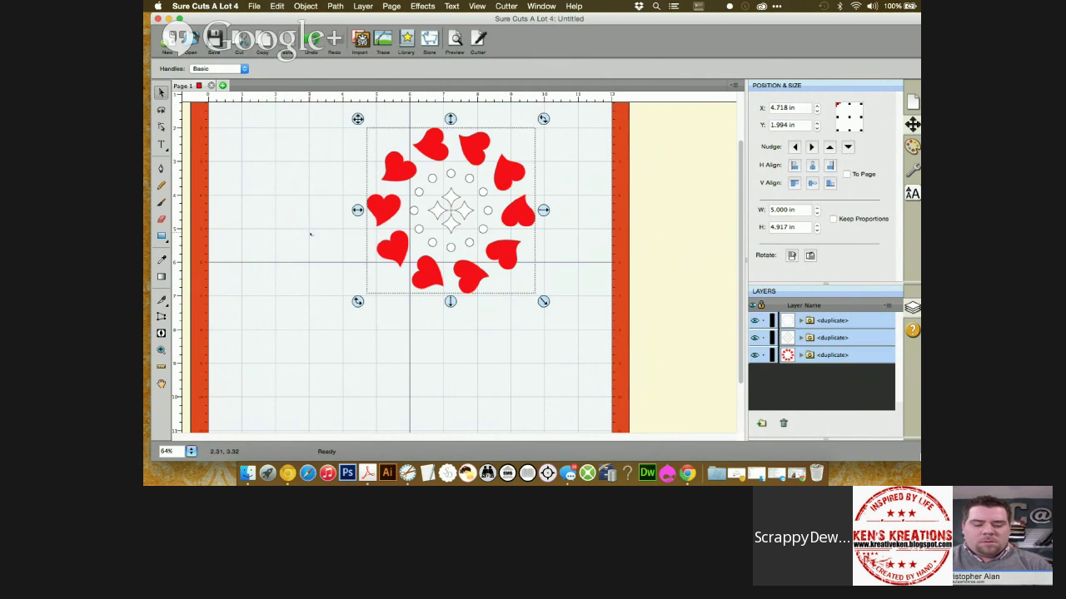
right_click(330, 151)
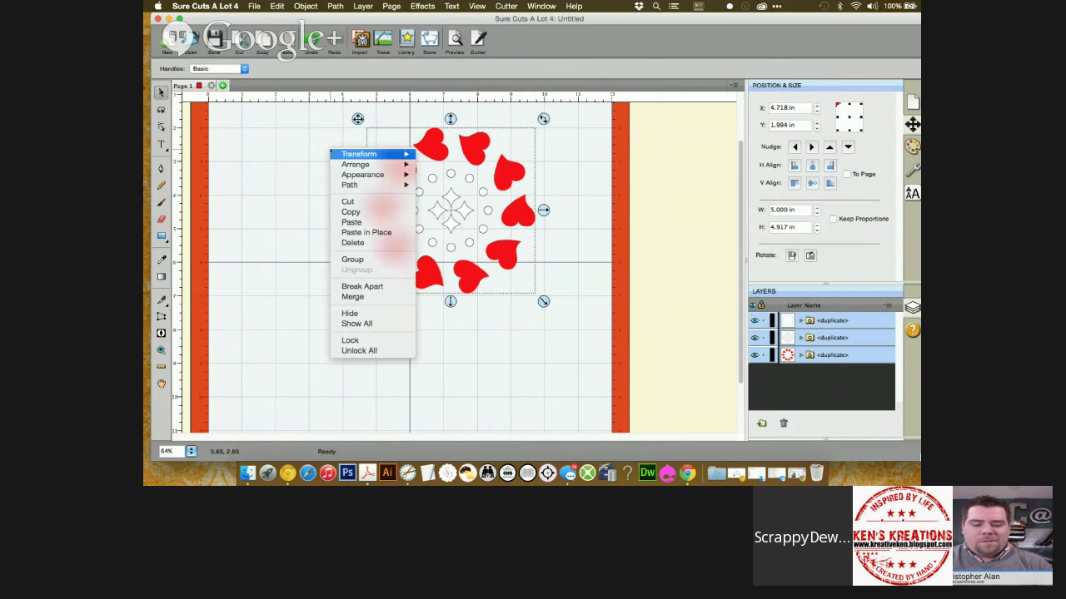
mouse_move(392, 174)
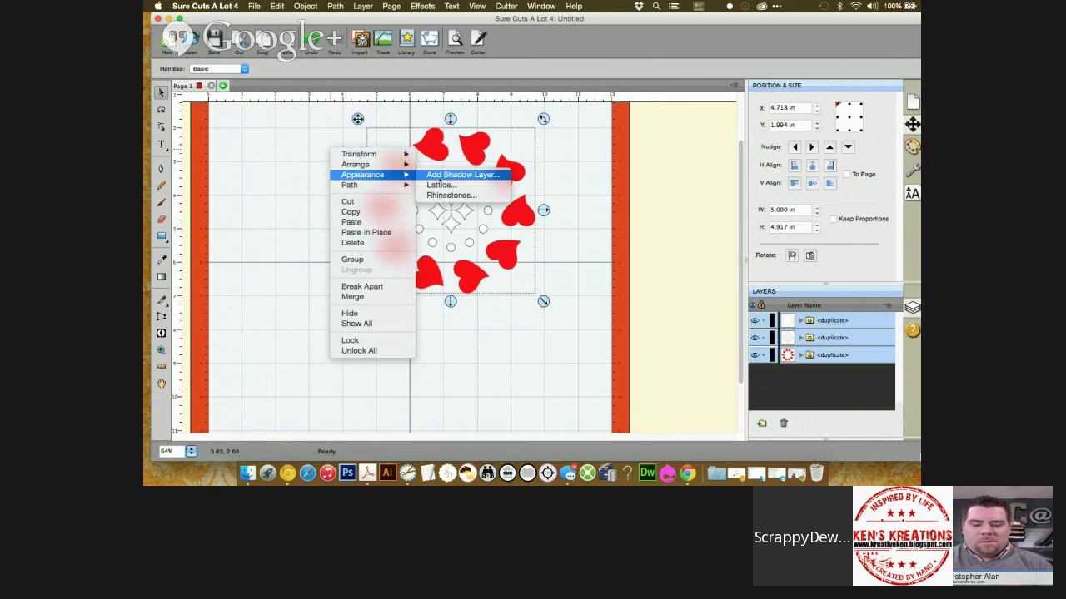
click(441, 175)
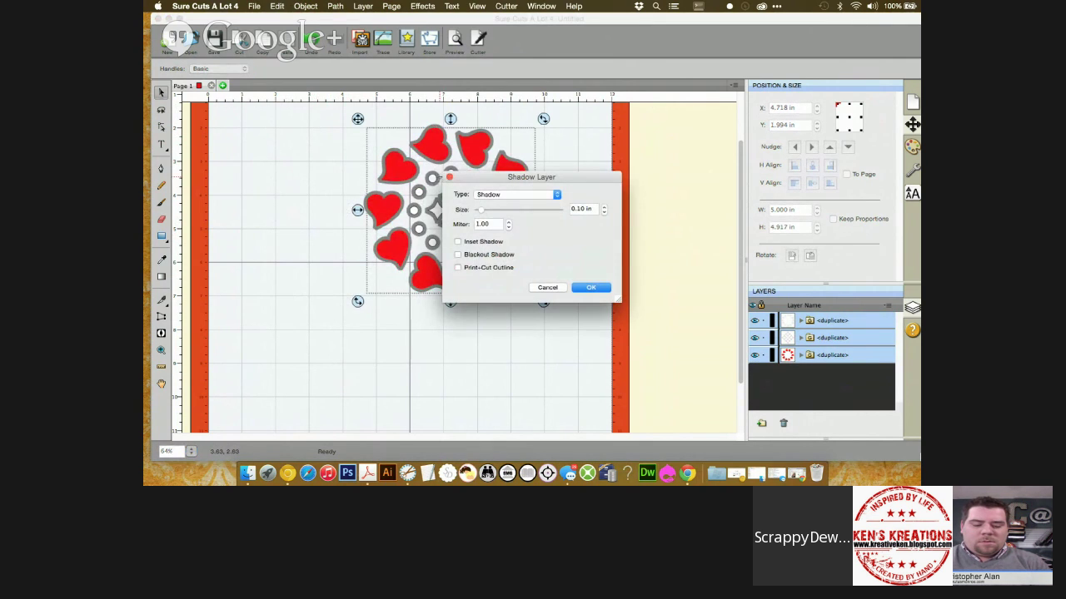
click(551, 198)
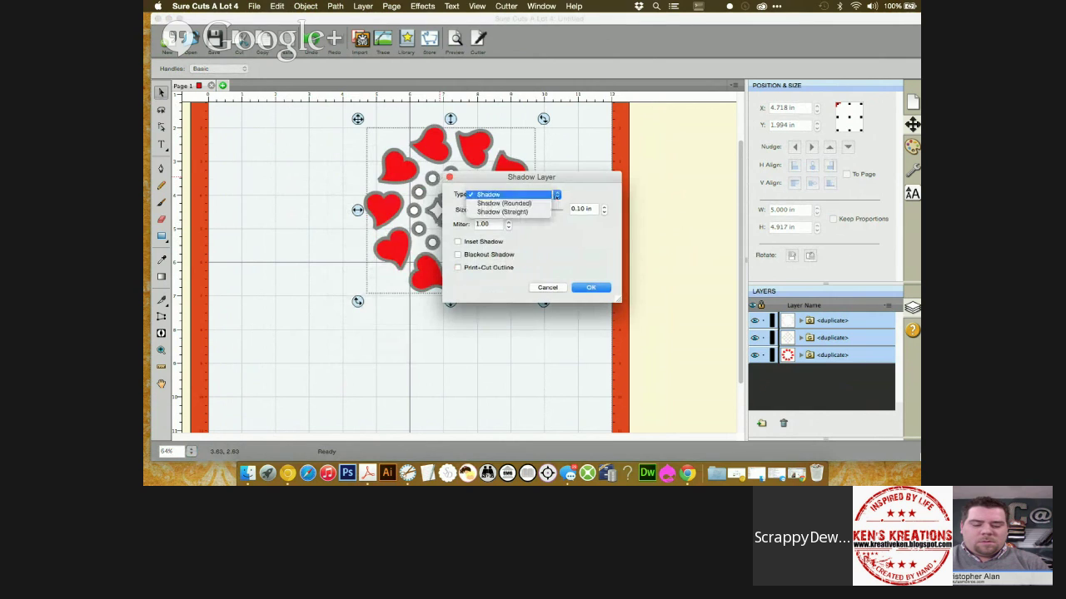
click(520, 205)
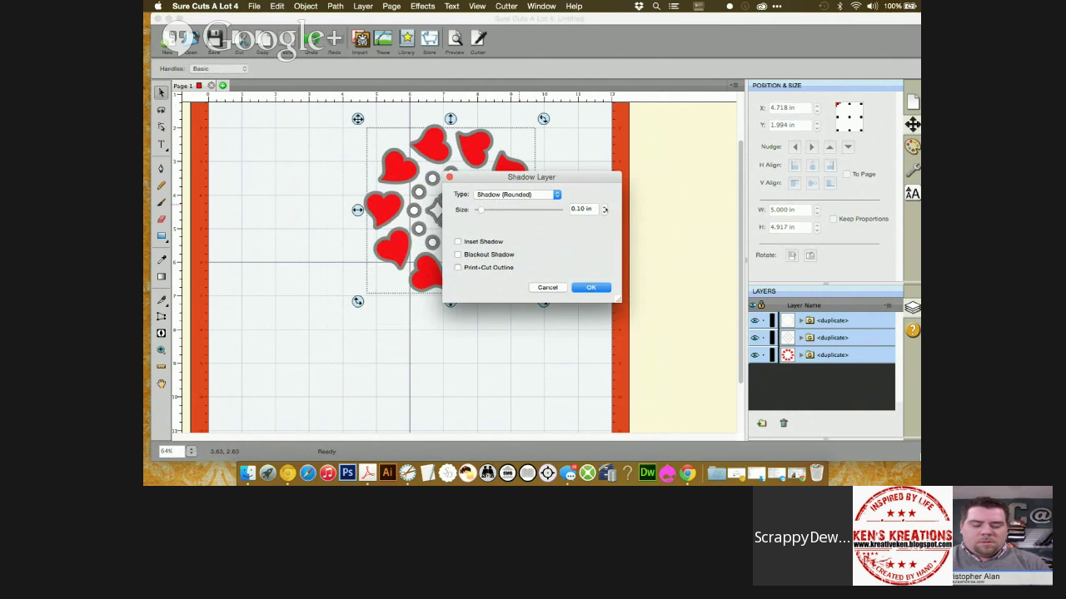
drag(571, 183, 674, 179)
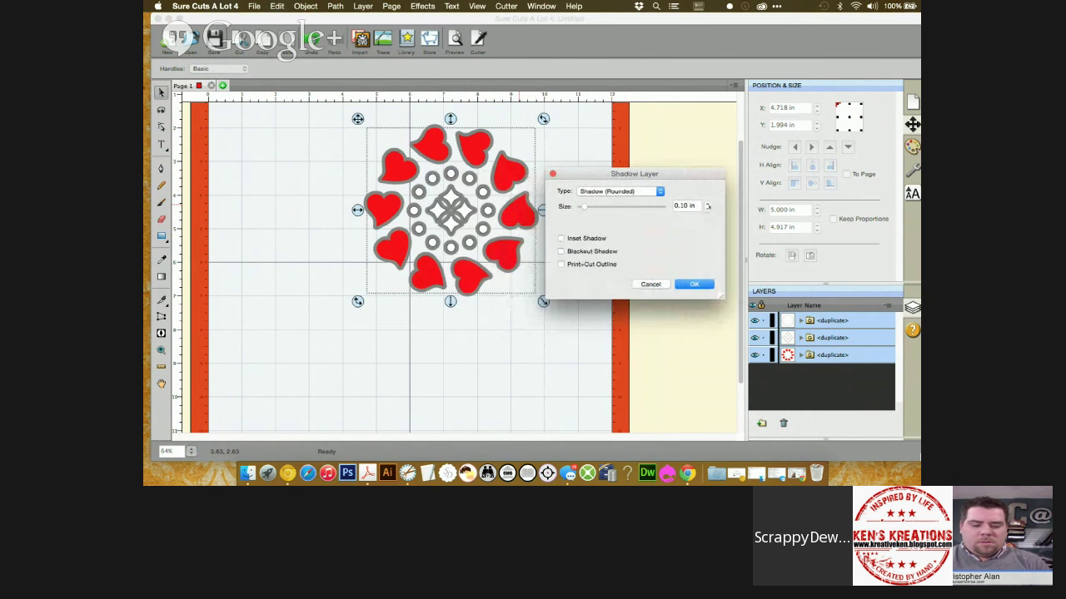
click(707, 204)
click(707, 204)
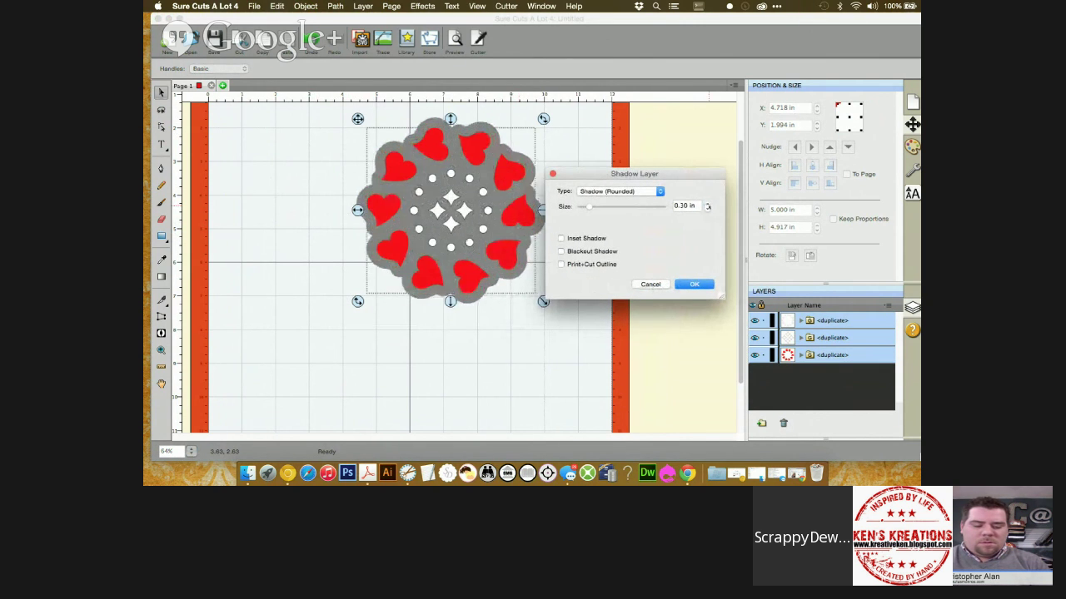
click(561, 251)
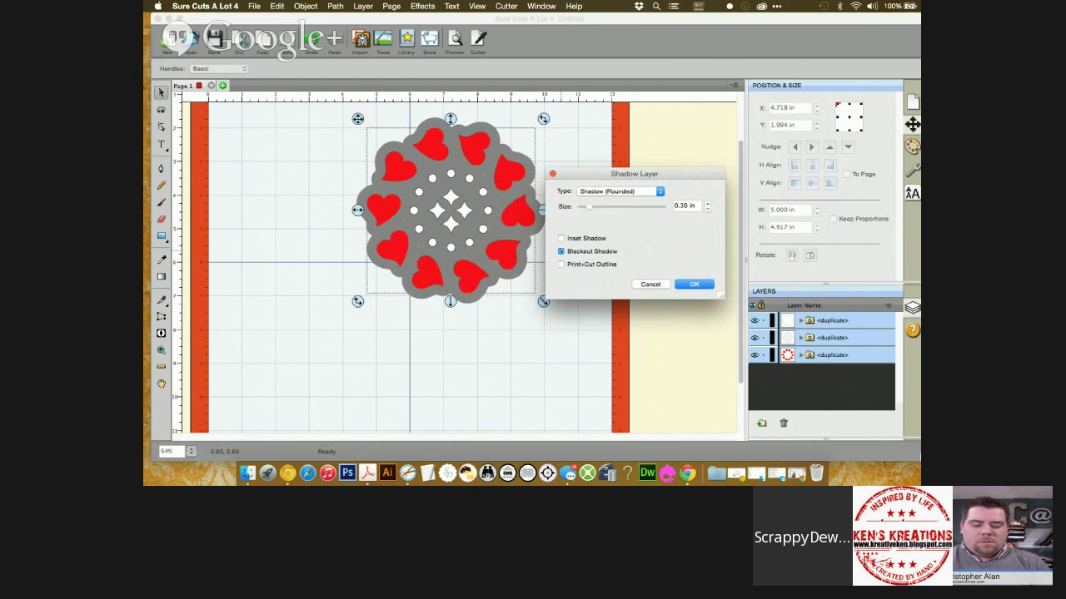
click(695, 284)
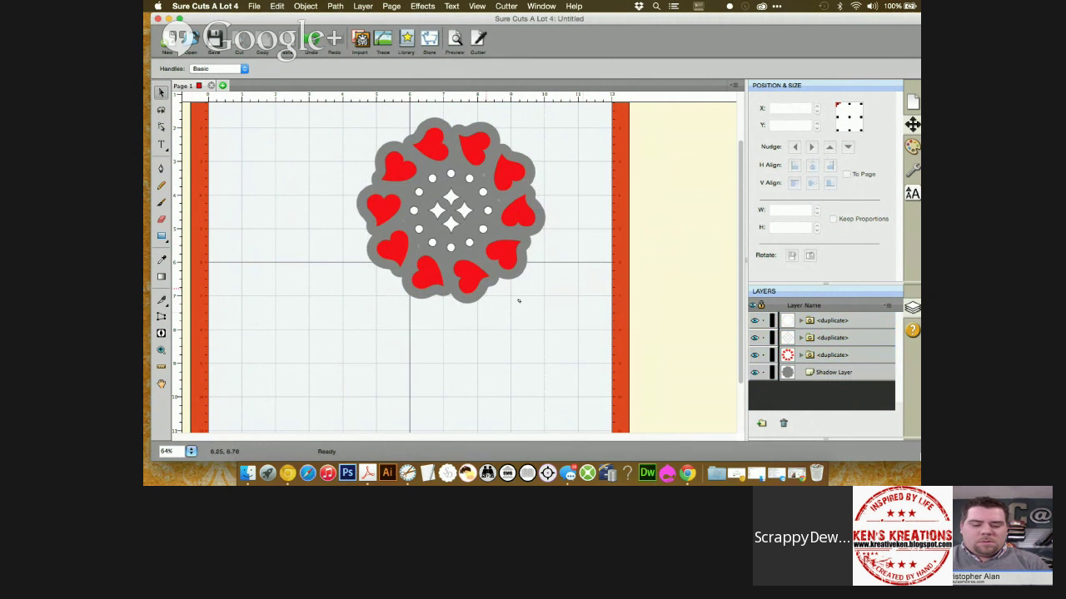
Lock the three duplicate groups and break apart the shadow layer.
click(764, 321)
click(765, 337)
click(763, 355)
click(832, 372)
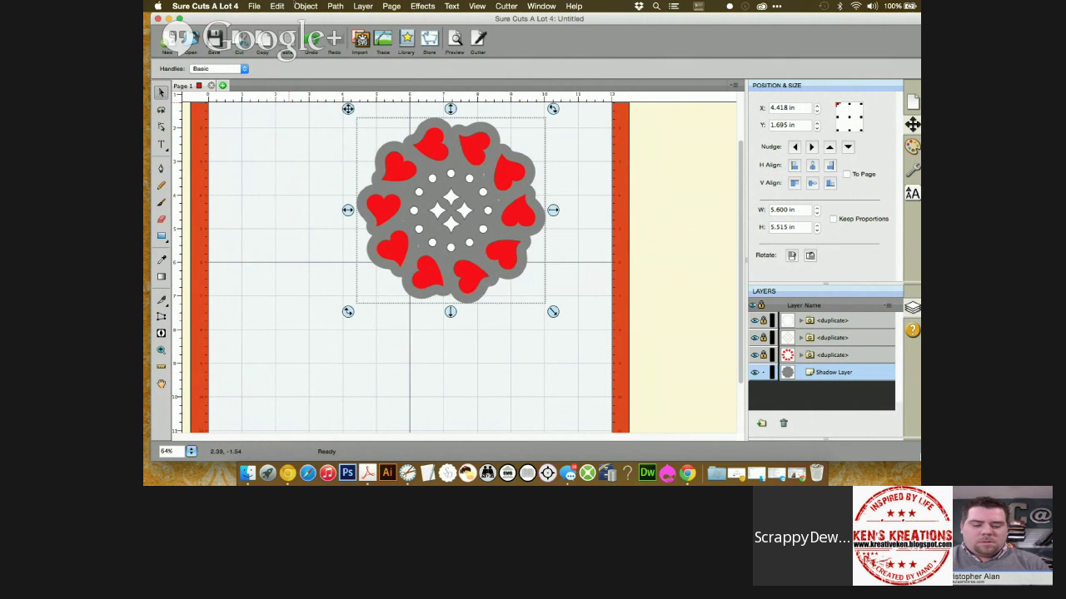
click(304, 6)
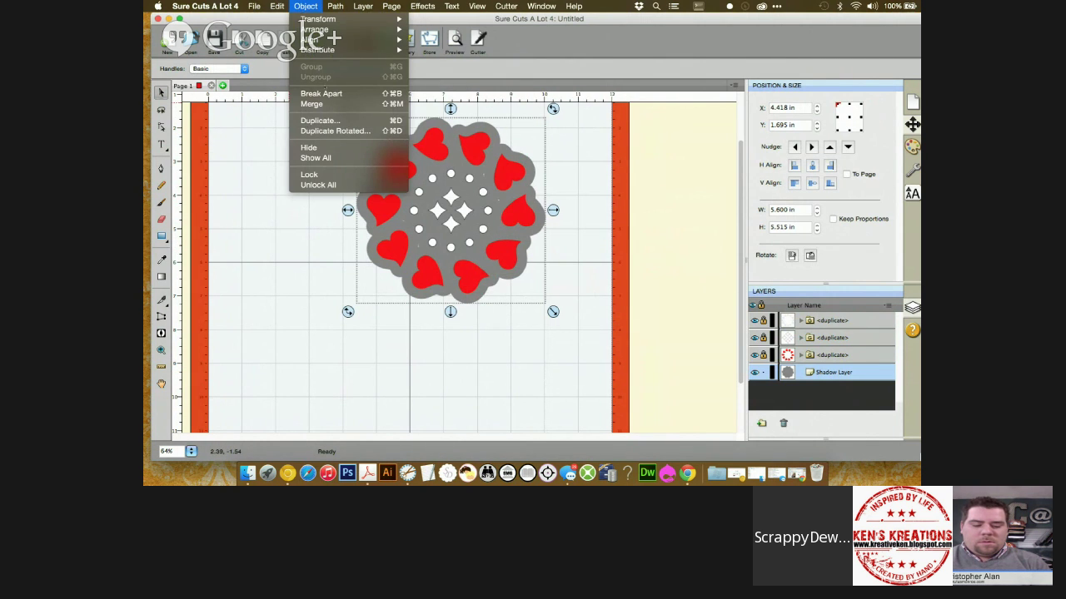
click(324, 94)
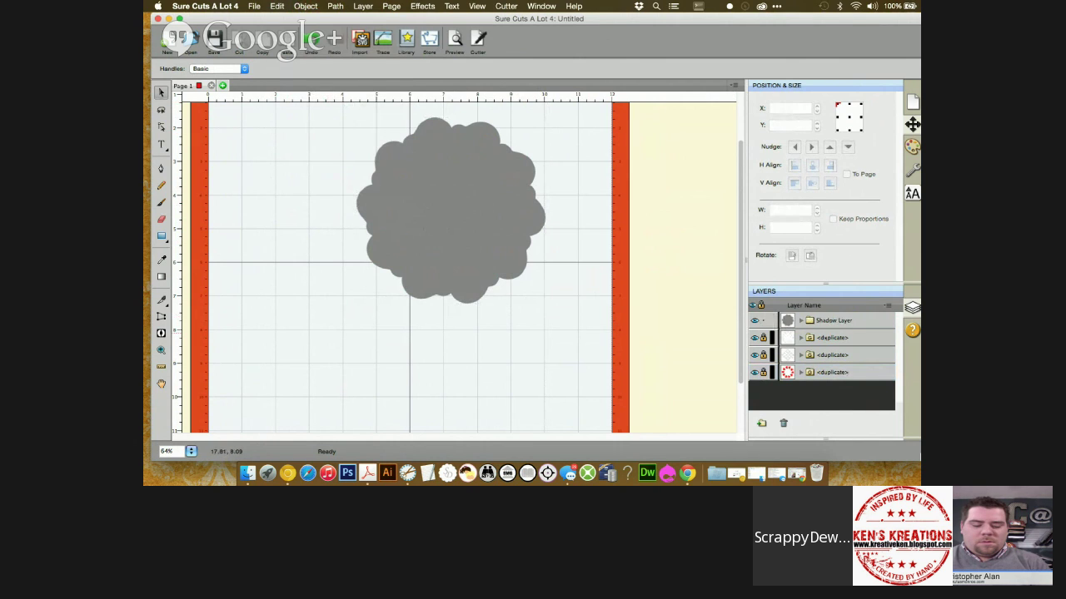
Expand the Shadow Layer folder and bring the full scalloped shape, Shadow Layer (1), above its other pieces.
click(827, 323)
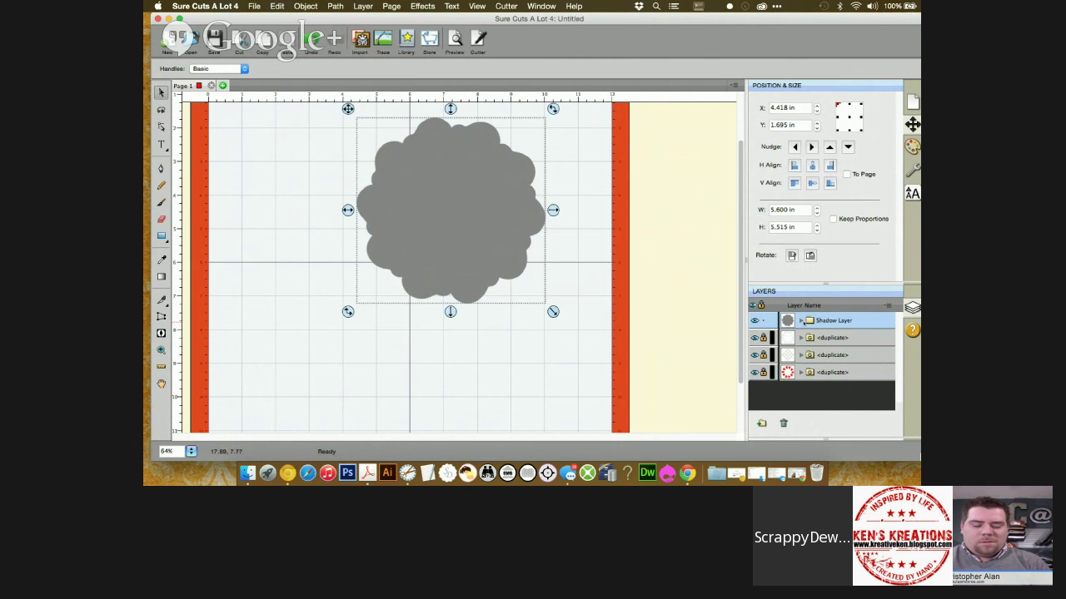
click(801, 321)
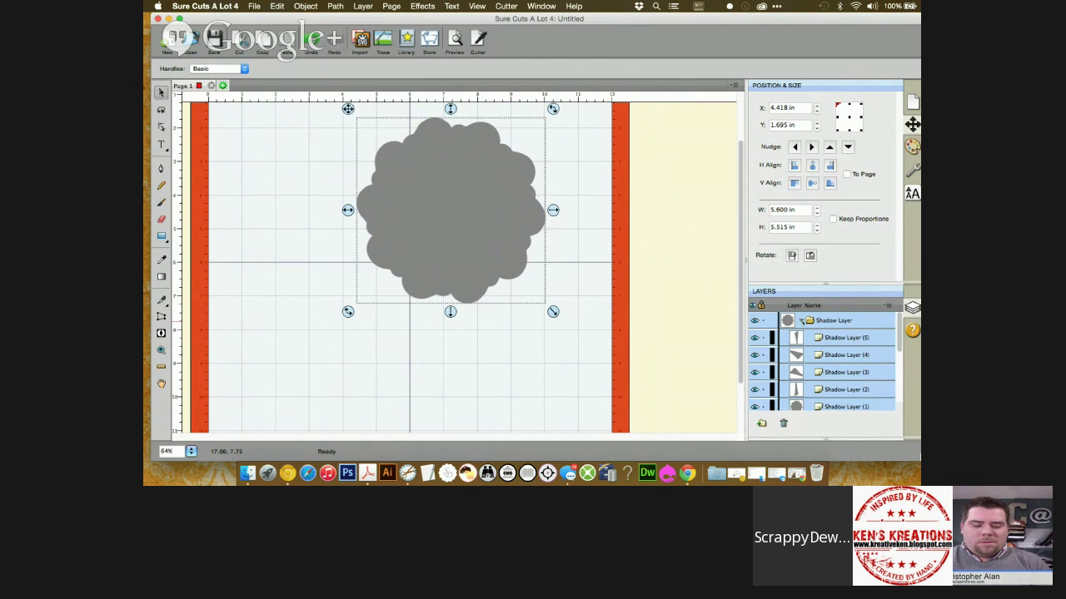
click(837, 405)
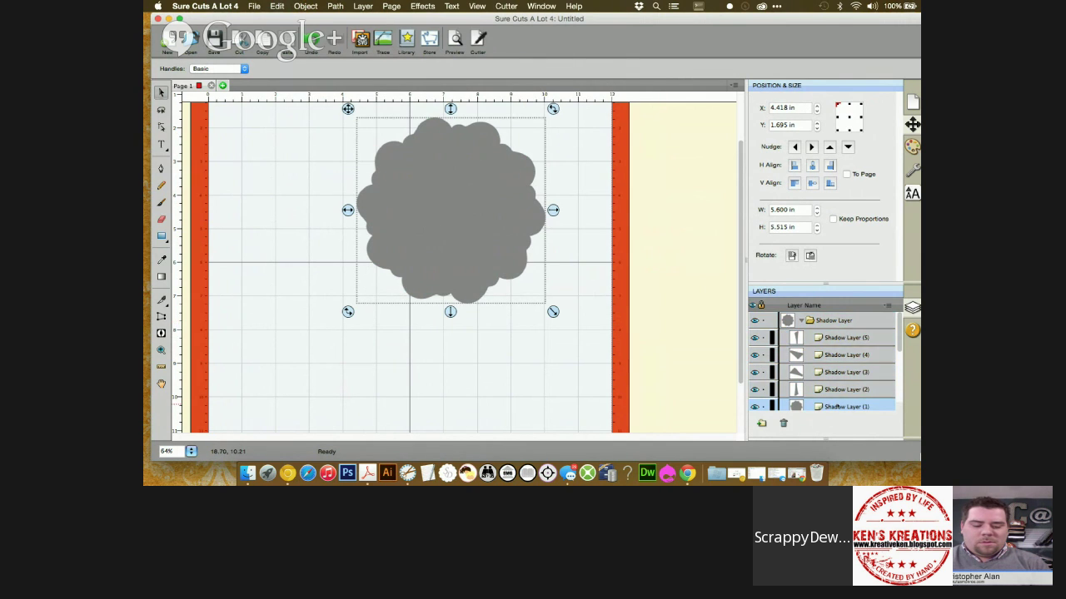
scroll(902, 356, down, 1)
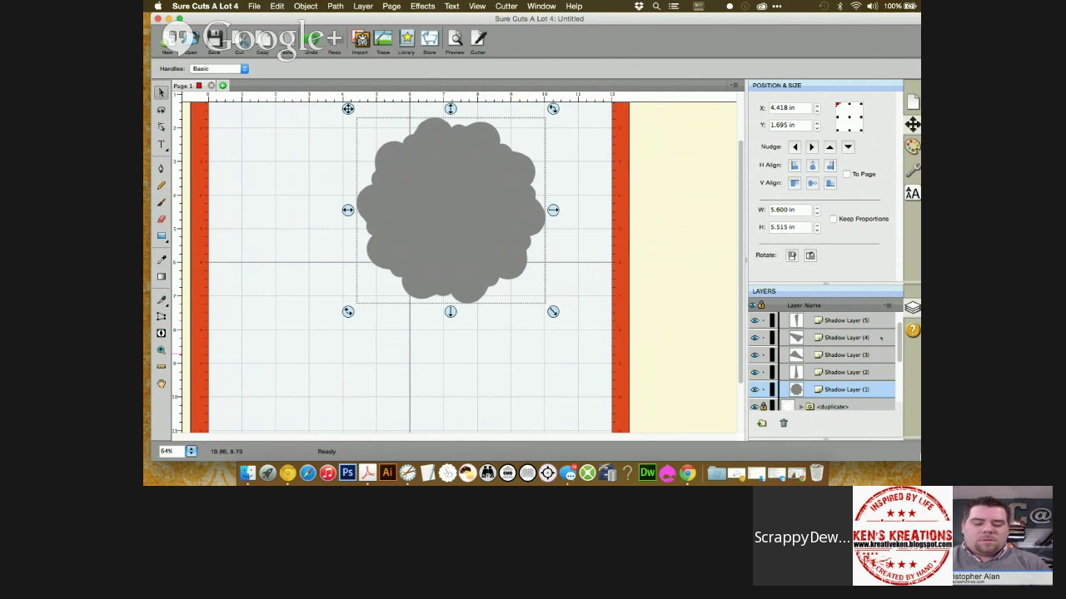
click(888, 305)
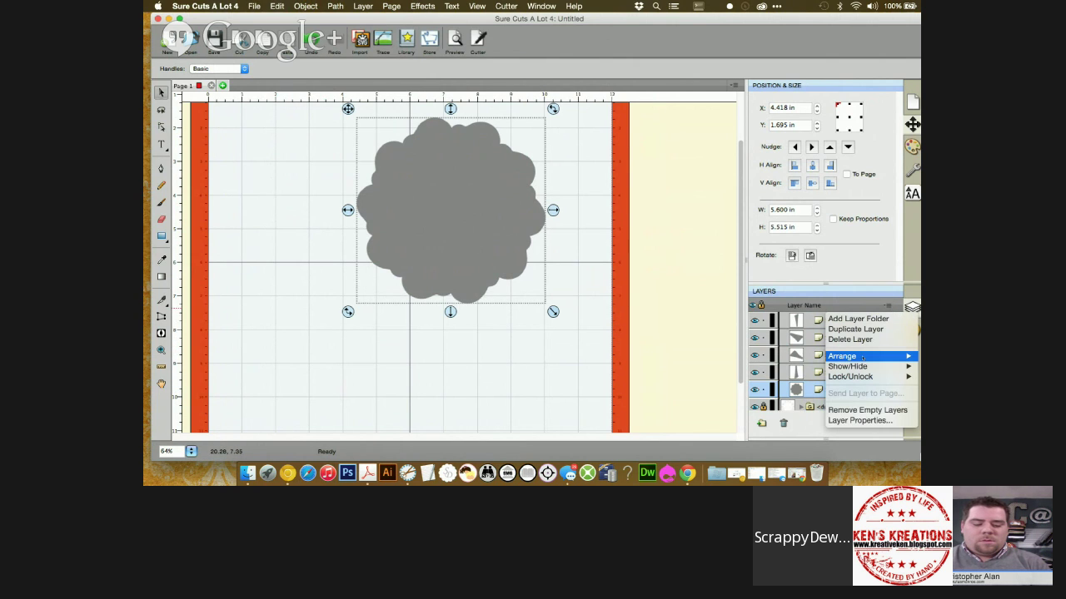
mouse_move(854, 358)
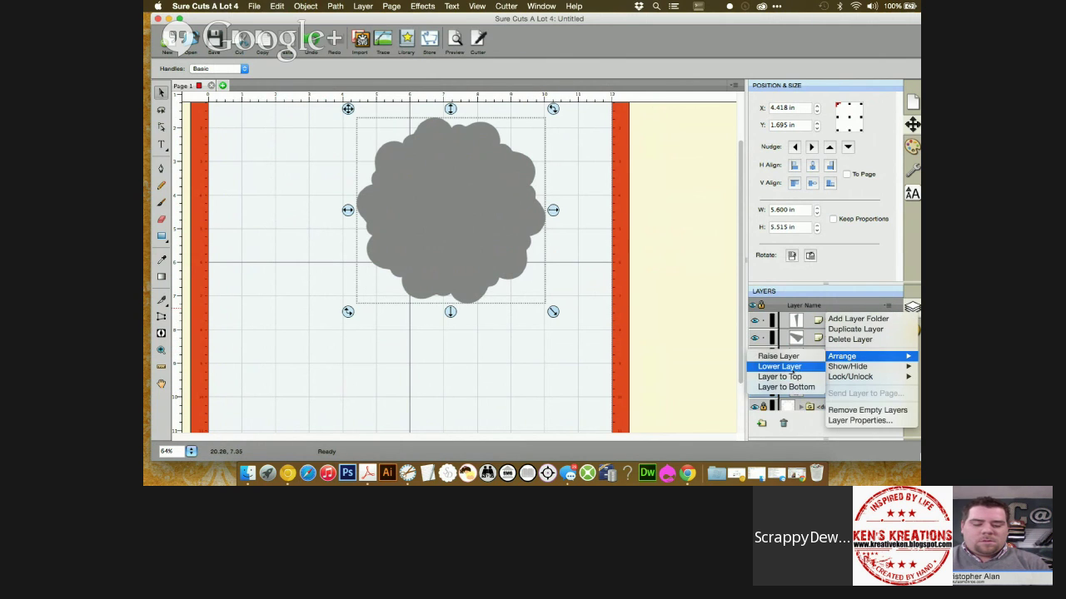
click(795, 378)
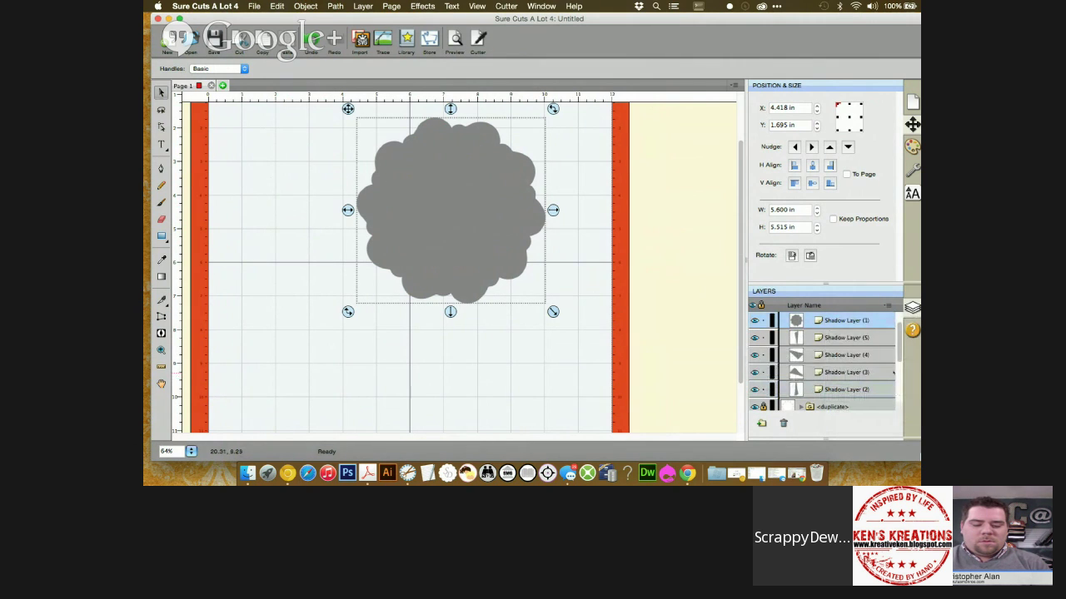
Move Shadow Layer (1) out of its folder, and delete the folder with the small leftover pieces.
scroll(900, 357, up, 1)
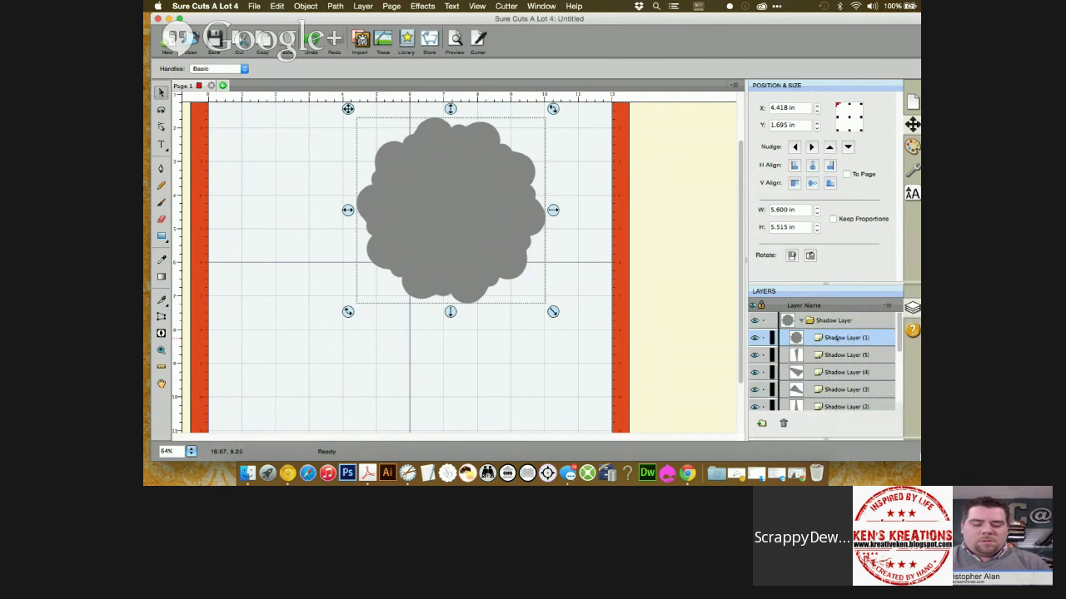
drag(836, 320, 837, 320)
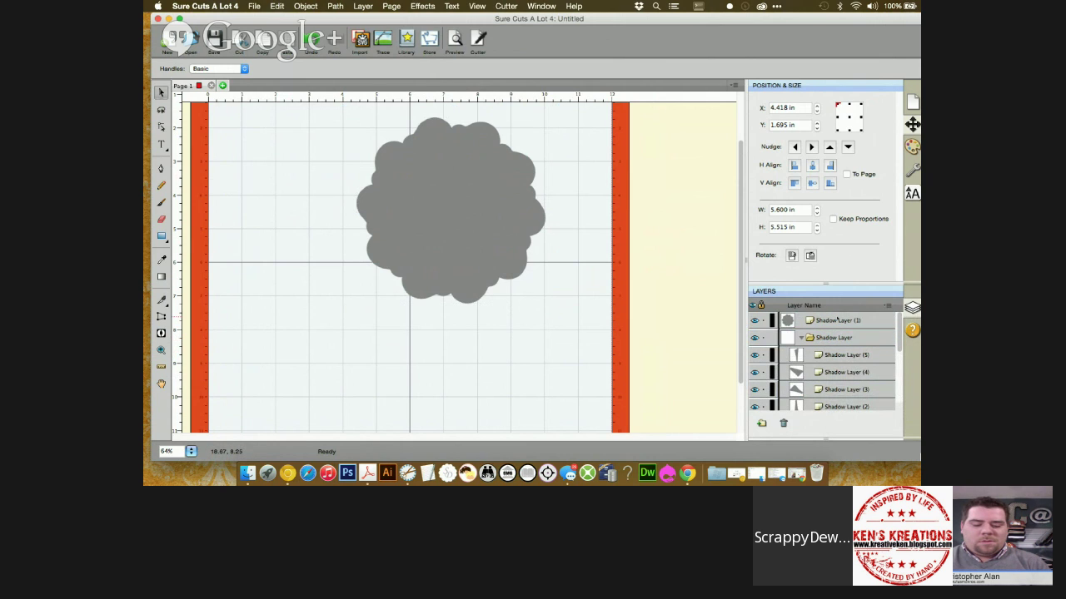
click(833, 339)
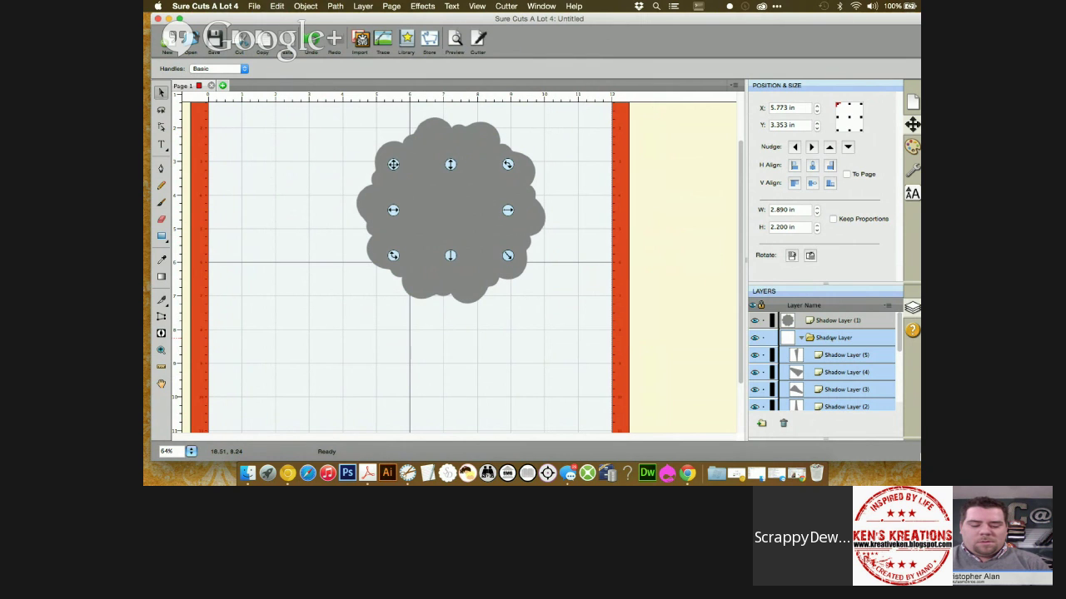
key(super+shift+g)
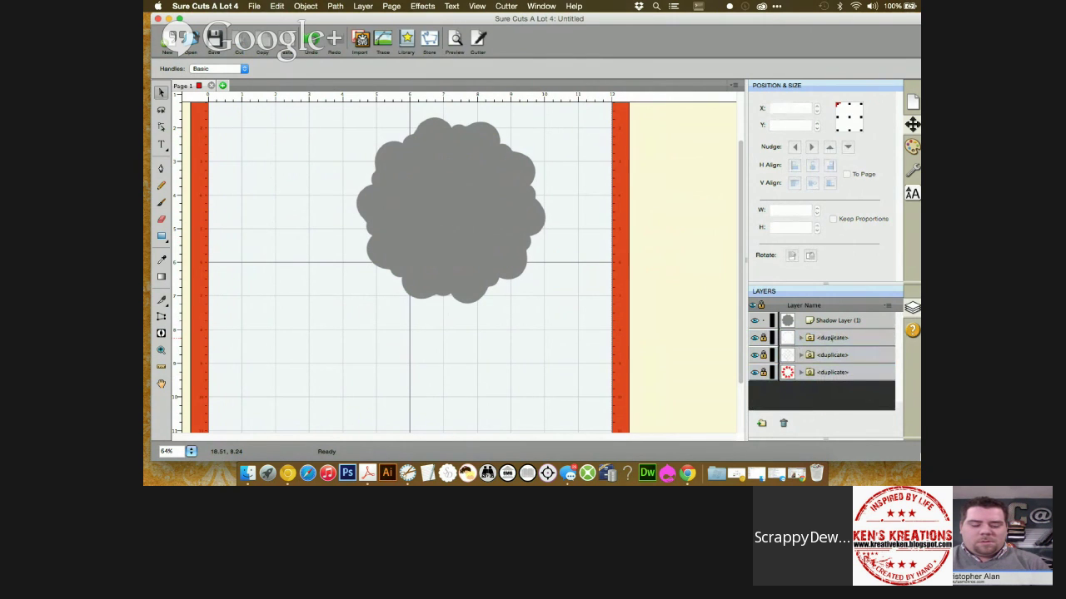
Fill the scalloped shadow shape with dark red.
click(829, 322)
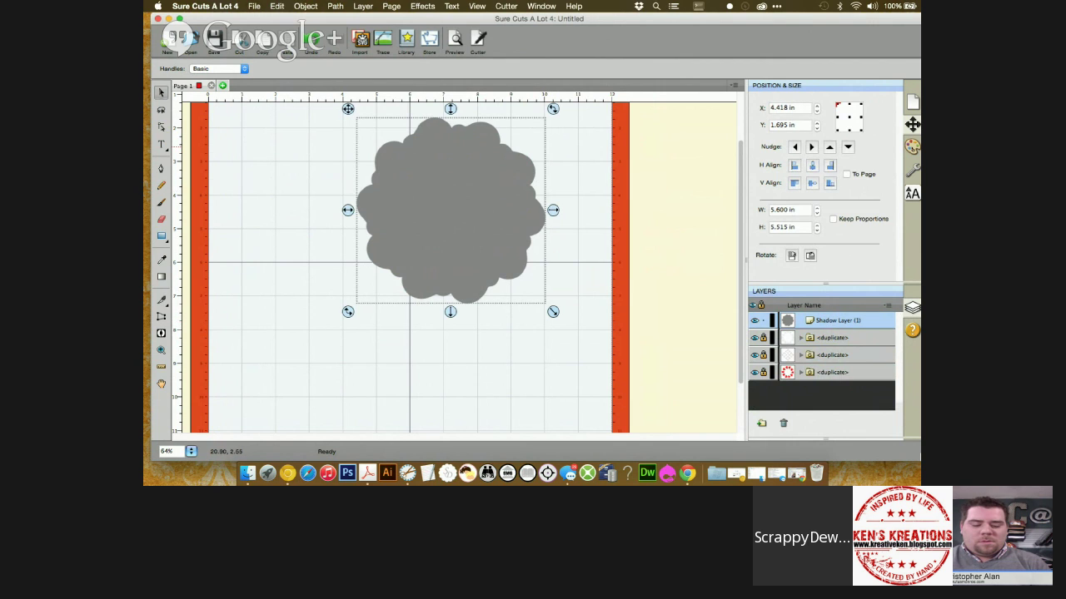
click(912, 147)
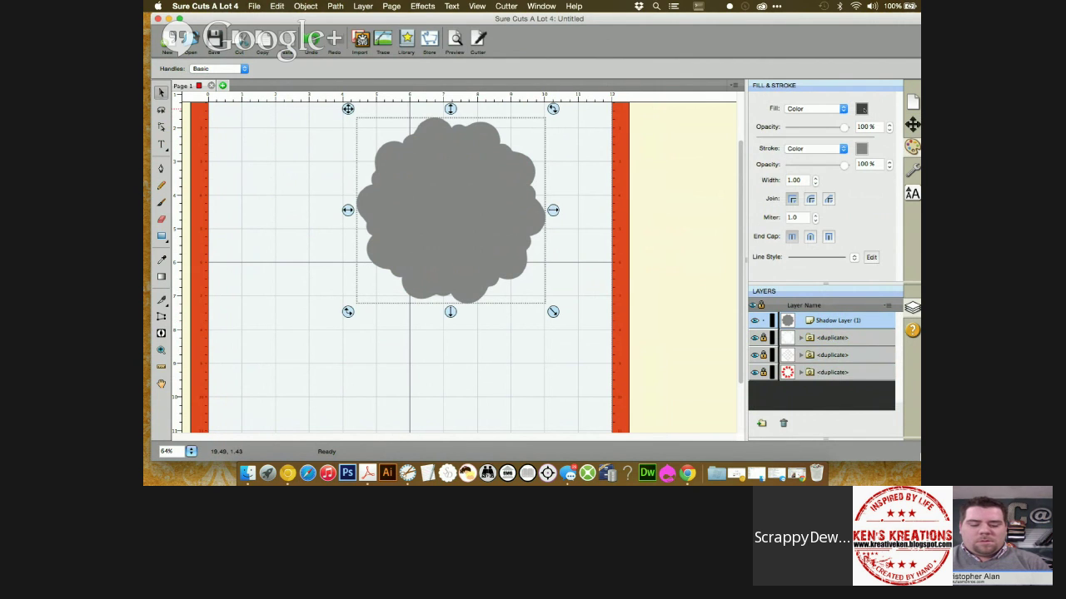
click(862, 109)
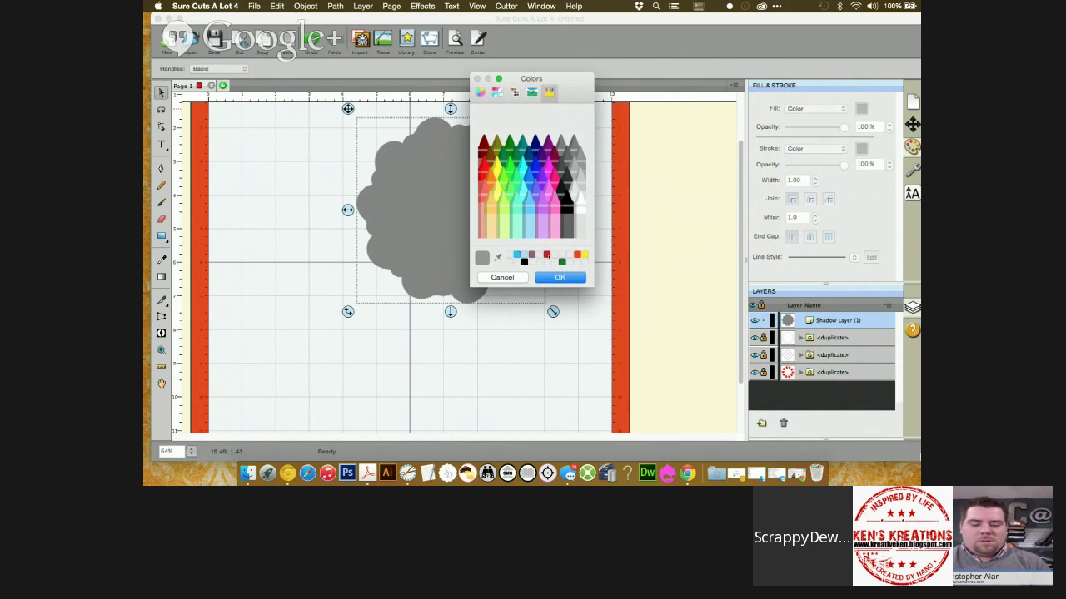
click(560, 277)
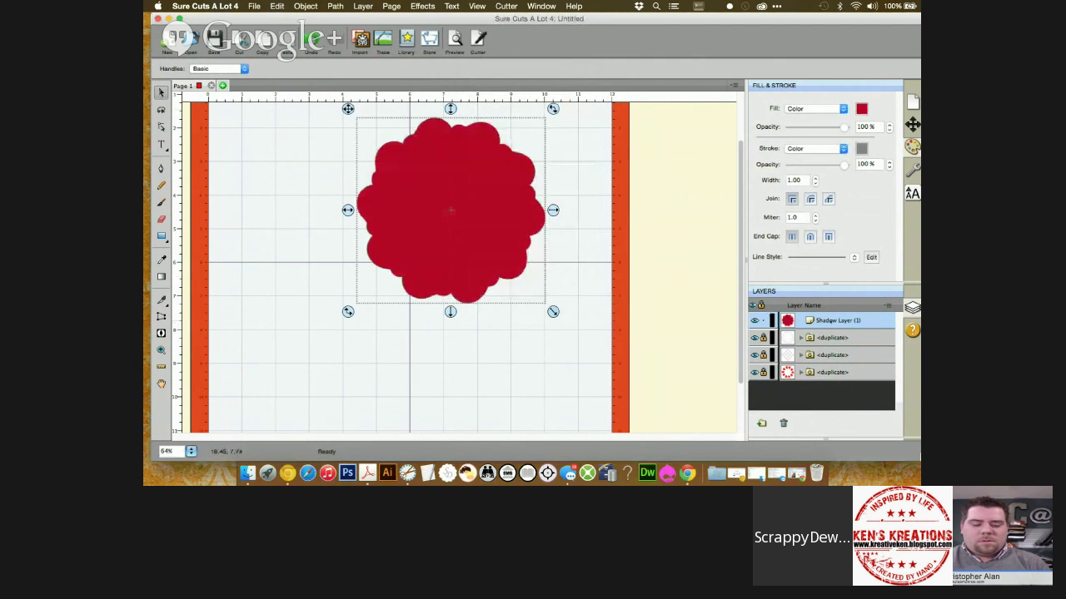
Send the dark red shadow shape to the bottom of the layers and deselect it.
click(888, 306)
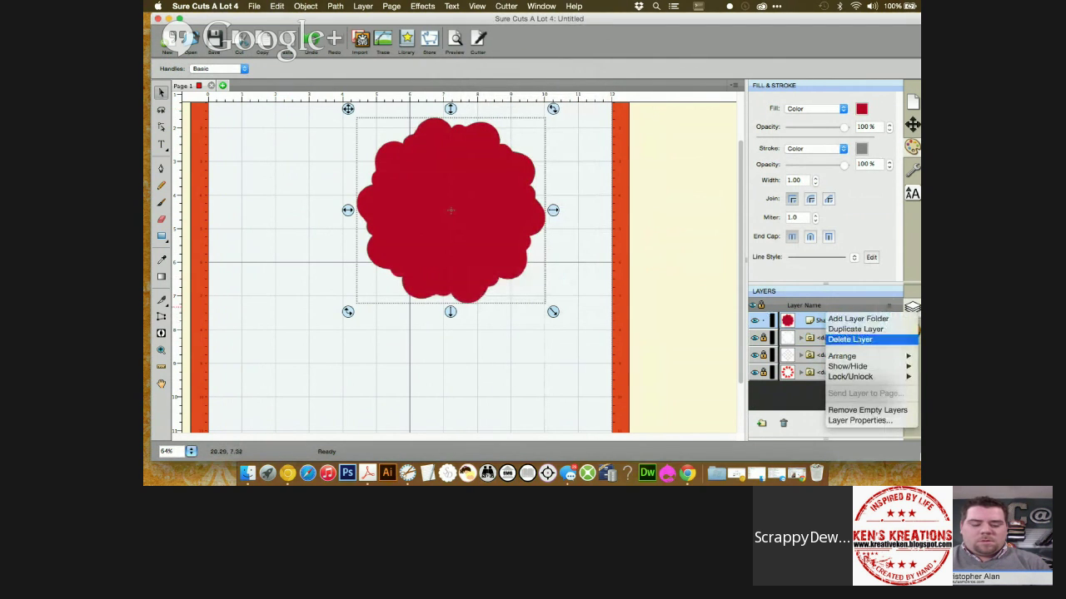
mouse_move(845, 356)
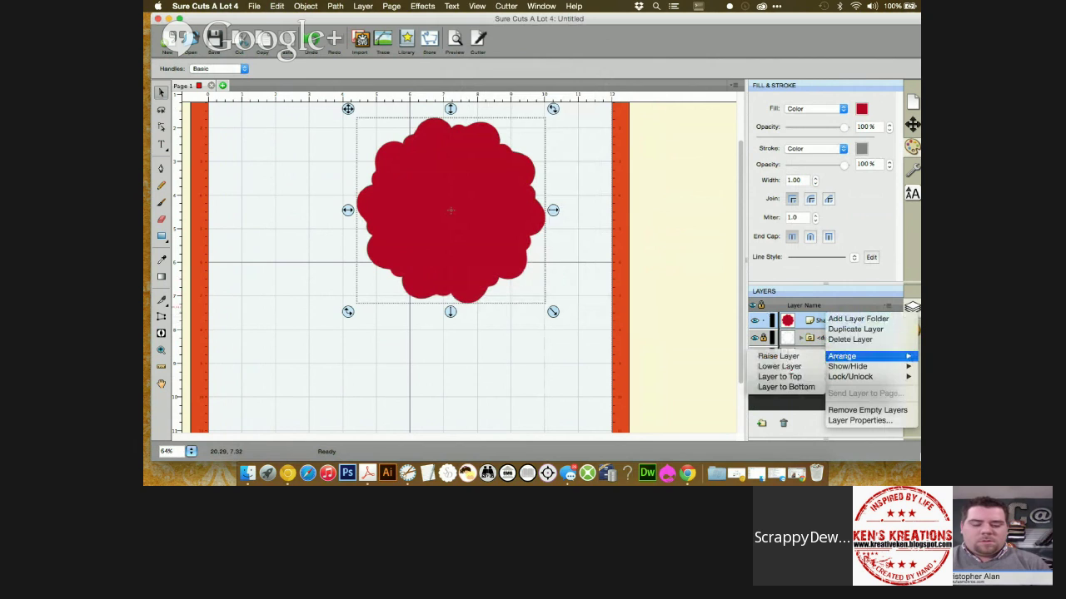
click(786, 387)
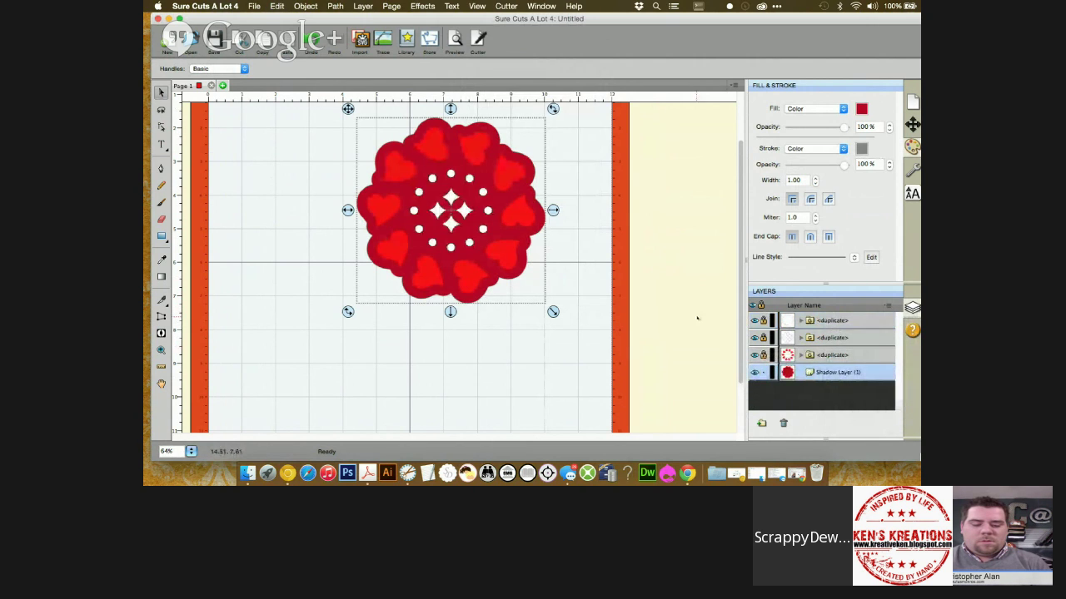
click(578, 259)
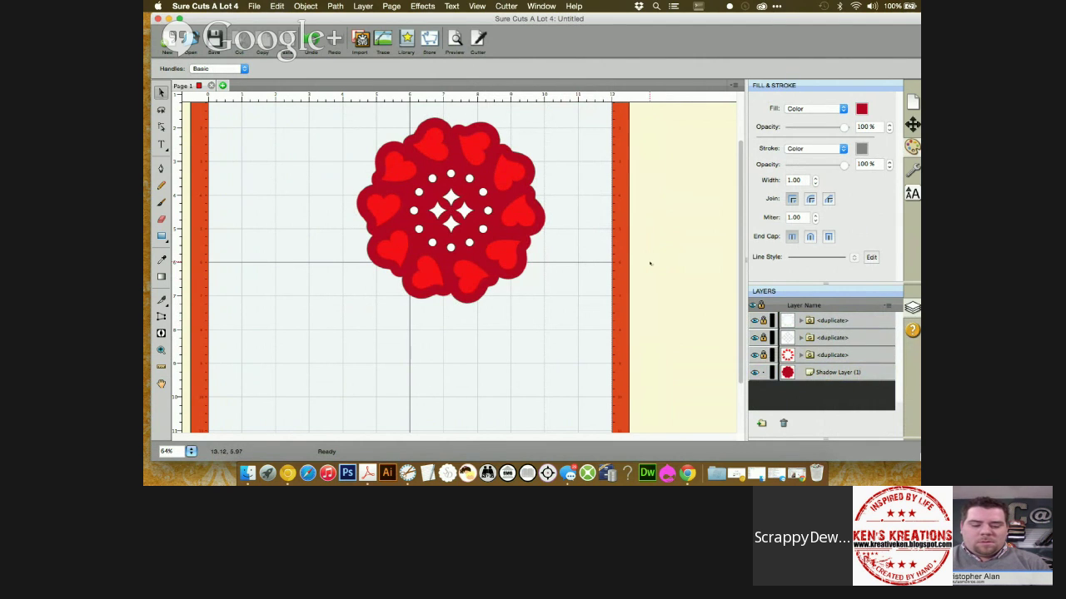
Start a shadow layer on the dark red scalloped shape with the Shadow (Rounded) type.
click(833, 373)
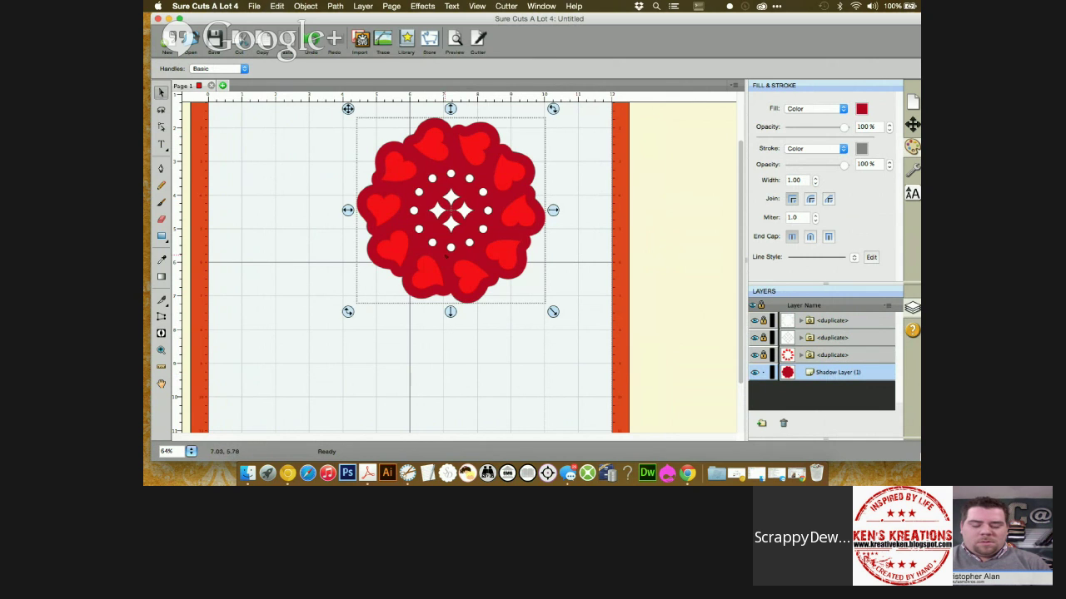
right_click(240, 180)
mouse_move(270, 185)
mouse_move(274, 207)
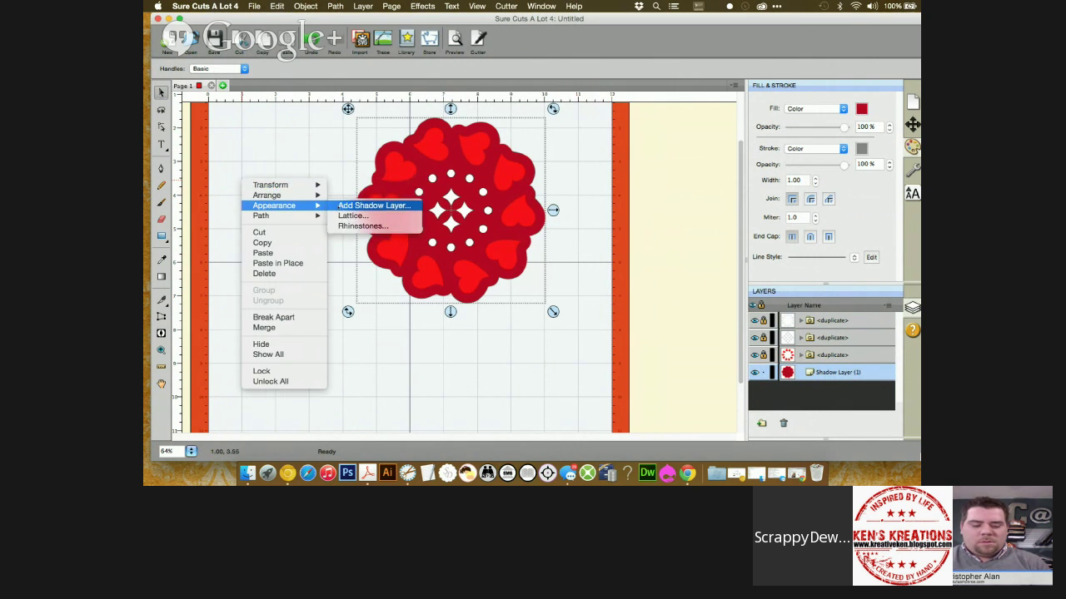
click(373, 205)
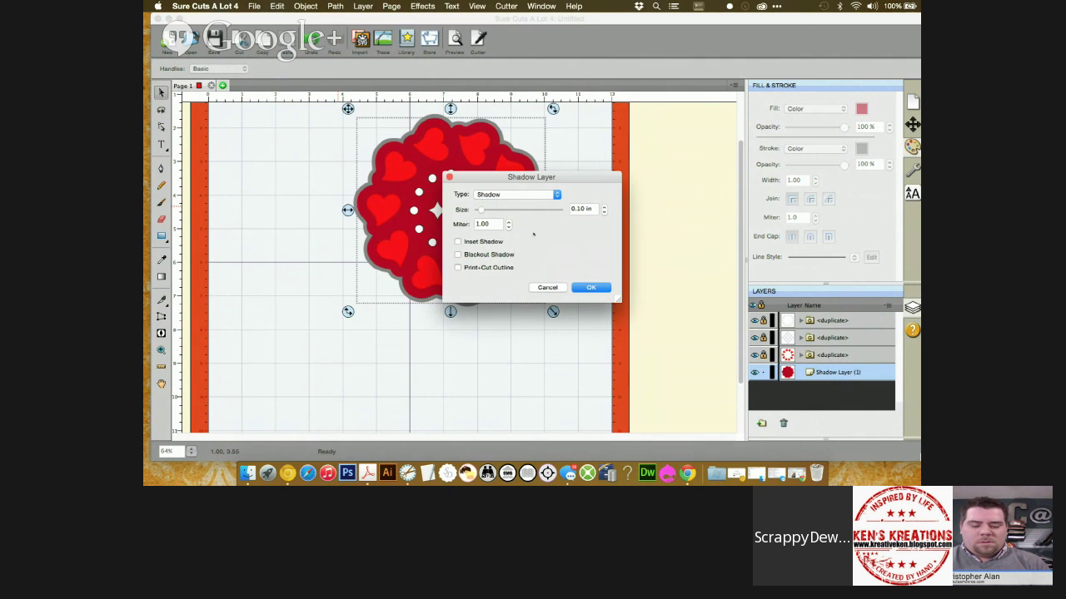
click(516, 194)
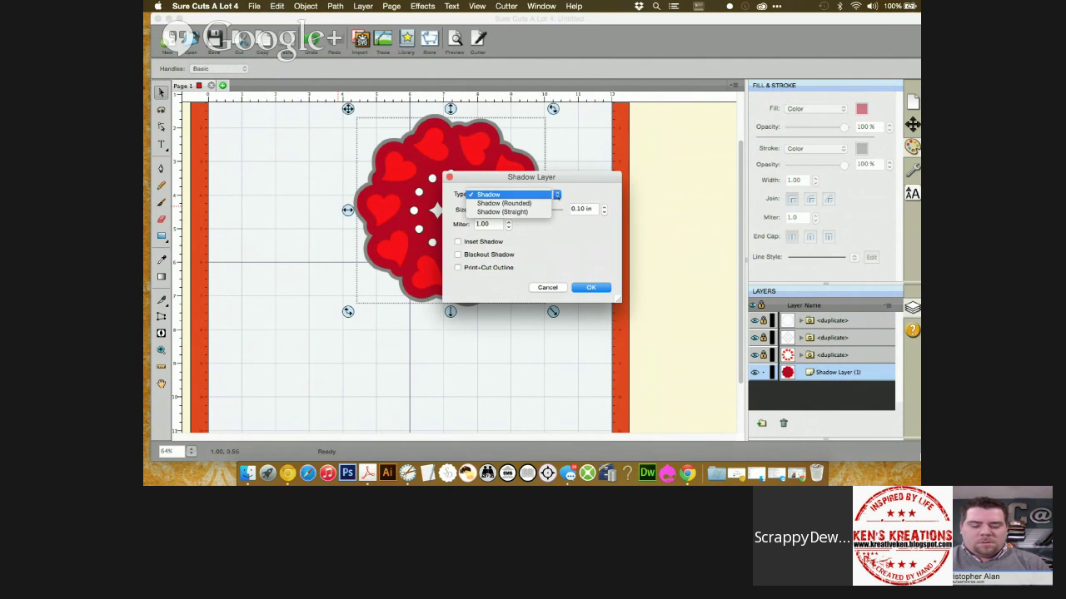
click(523, 203)
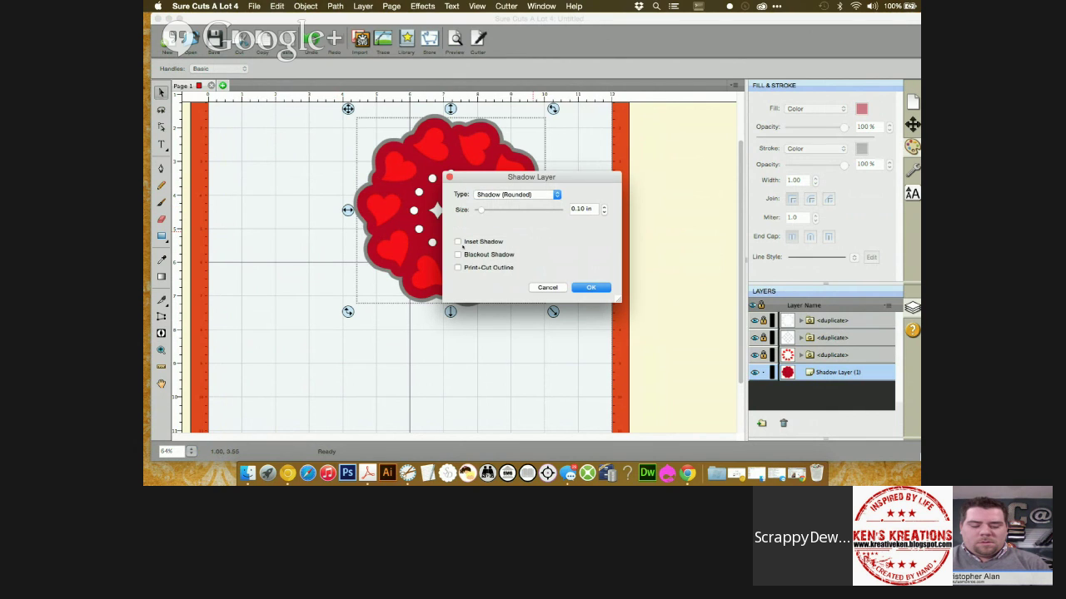
Make the shadow an inset one of 0.15 in, create it and deselect everything.
click(458, 242)
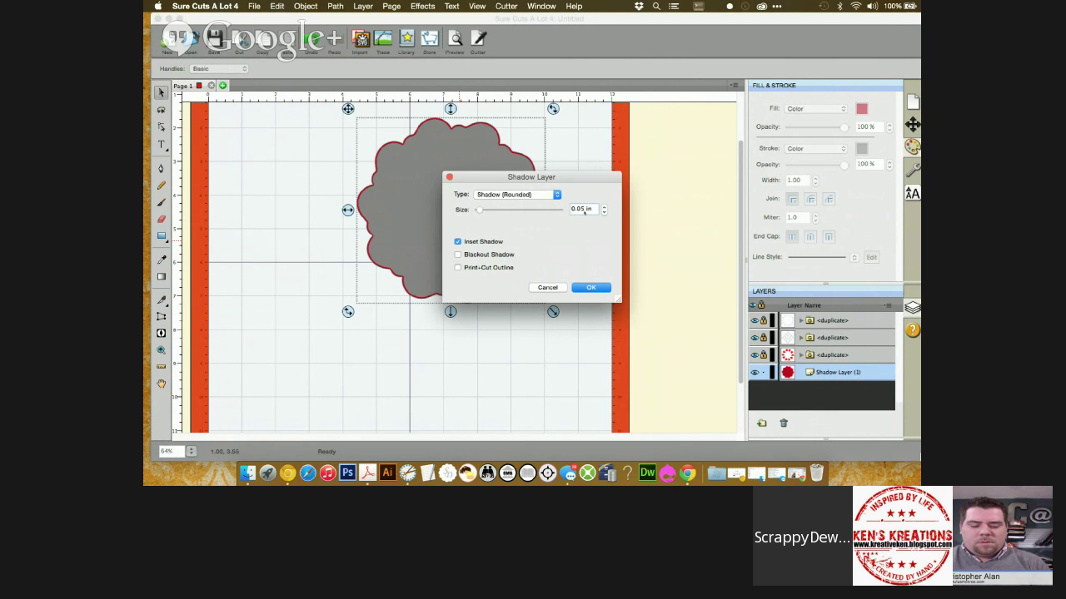
key(BackSpace)
key(BackSpace)
text(15)
click(588, 287)
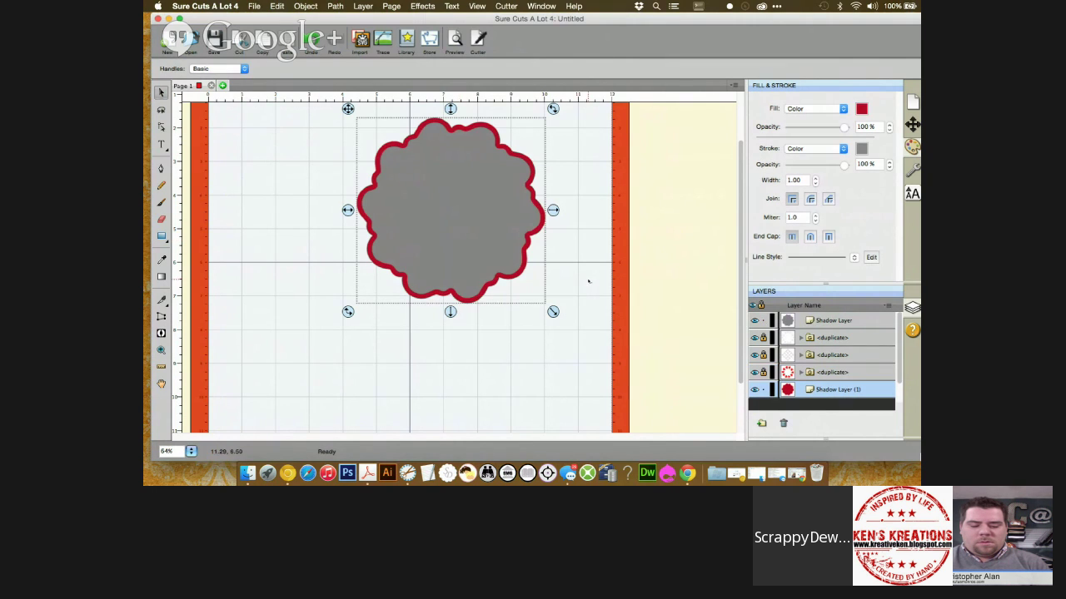
click(588, 281)
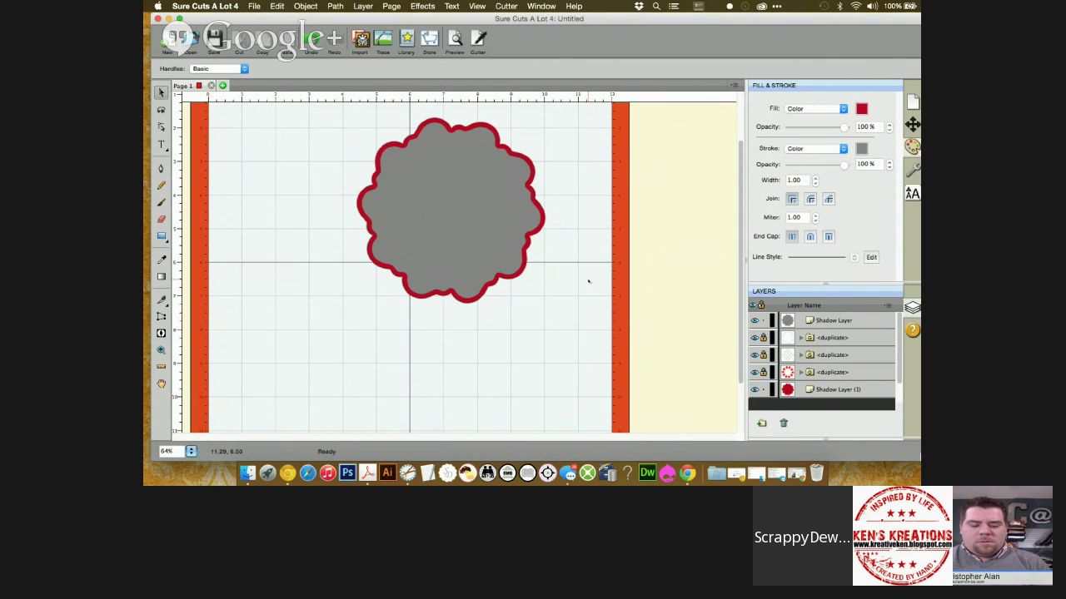
Lock the dark red shape's layer and open the Rhinestones effect for the gray inset shape.
click(763, 390)
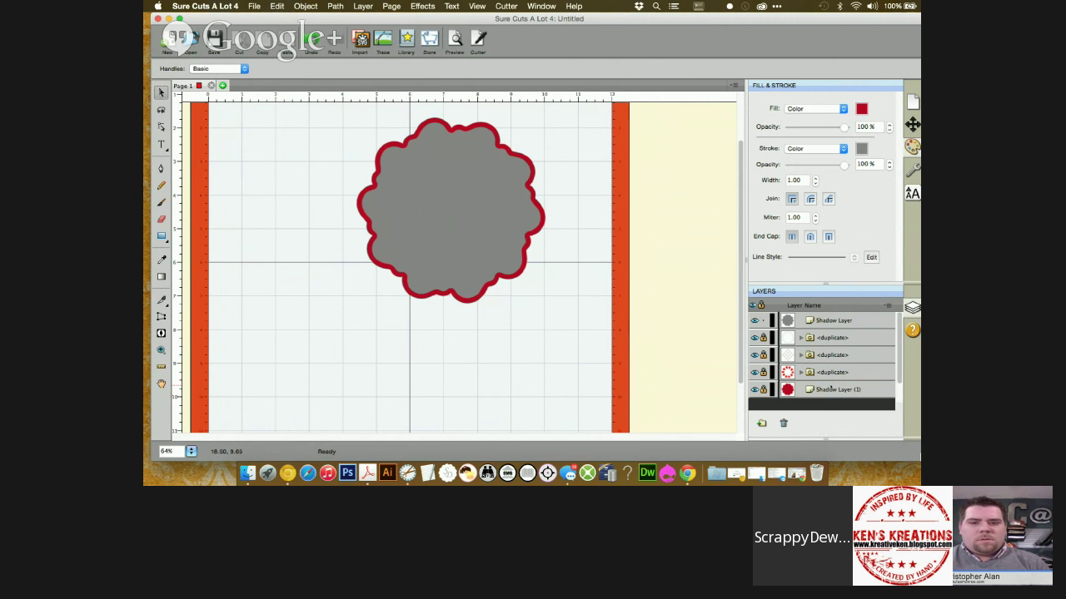
click(832, 322)
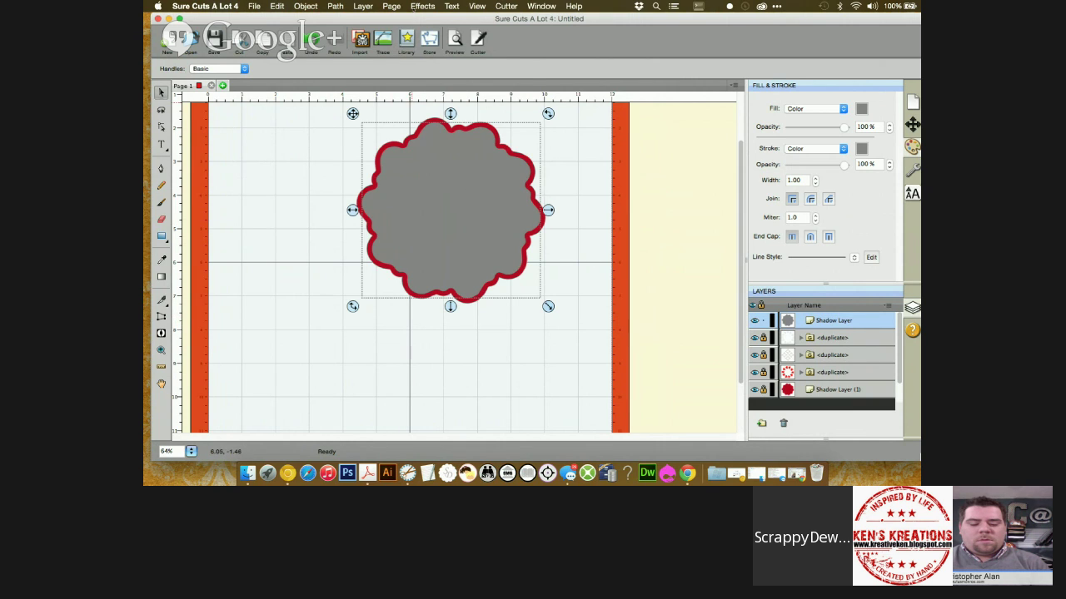
click(422, 6)
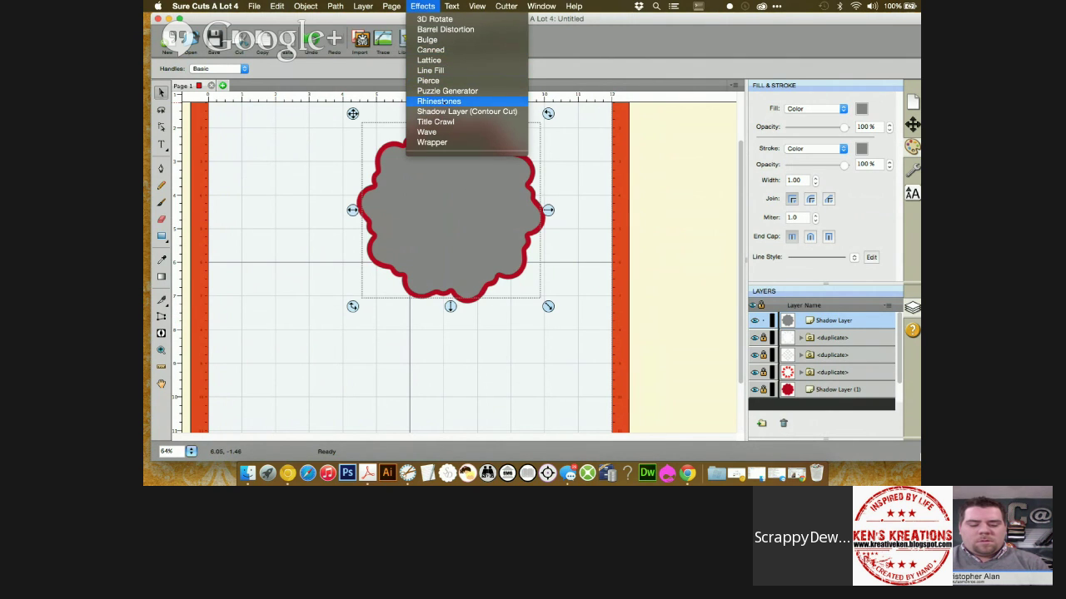
click(445, 101)
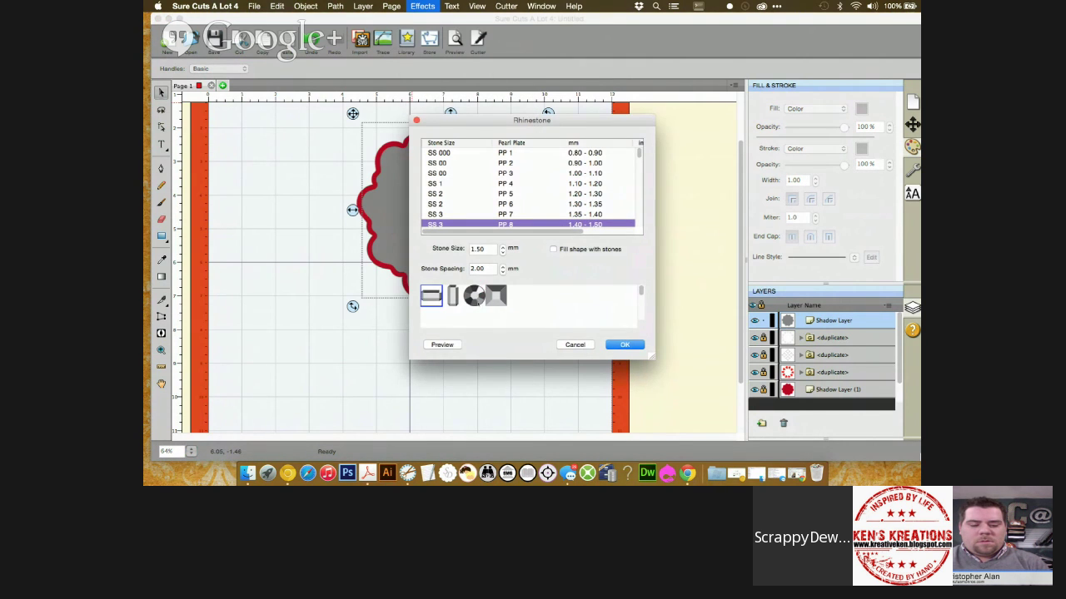
Turn the inset shape's outline into round SS 10 (PP 21) rhinestones, previewing the result before applying it.
click(473, 296)
scroll(460, 219, down, 5)
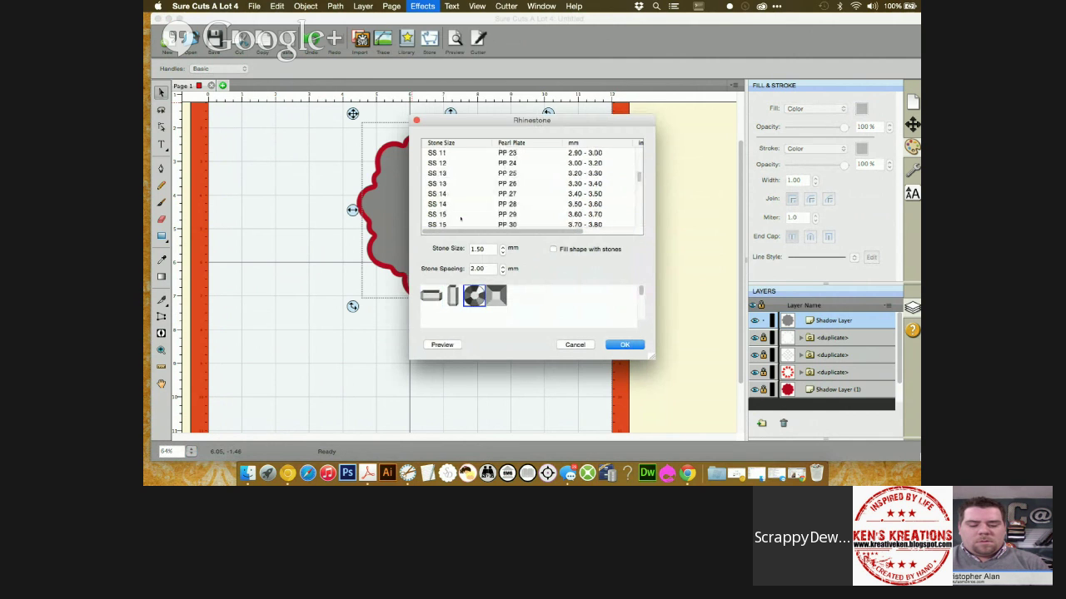
scroll(460, 219, up, 1)
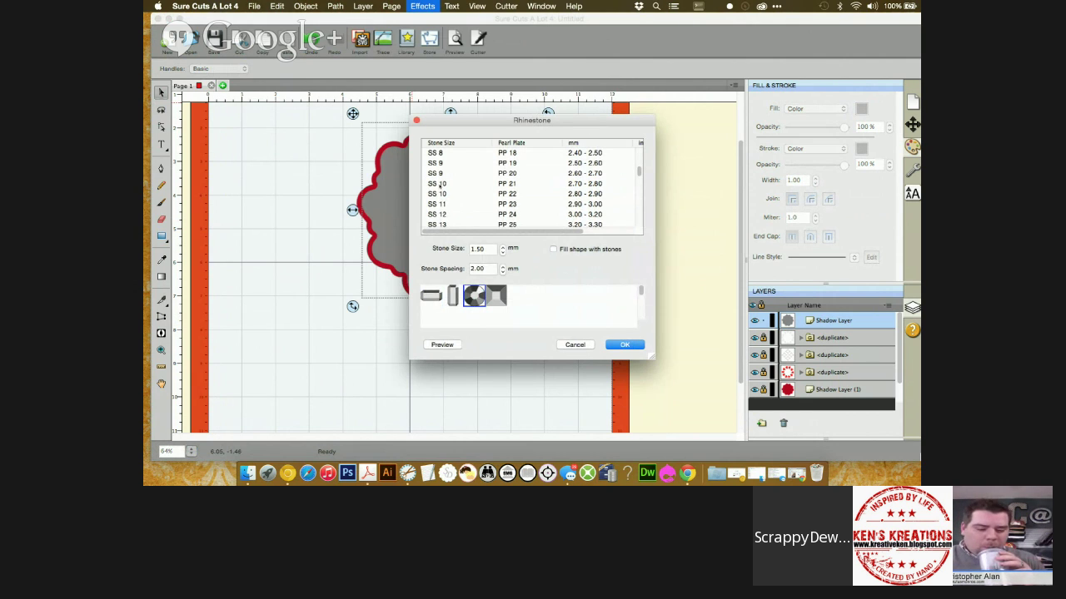
click(436, 184)
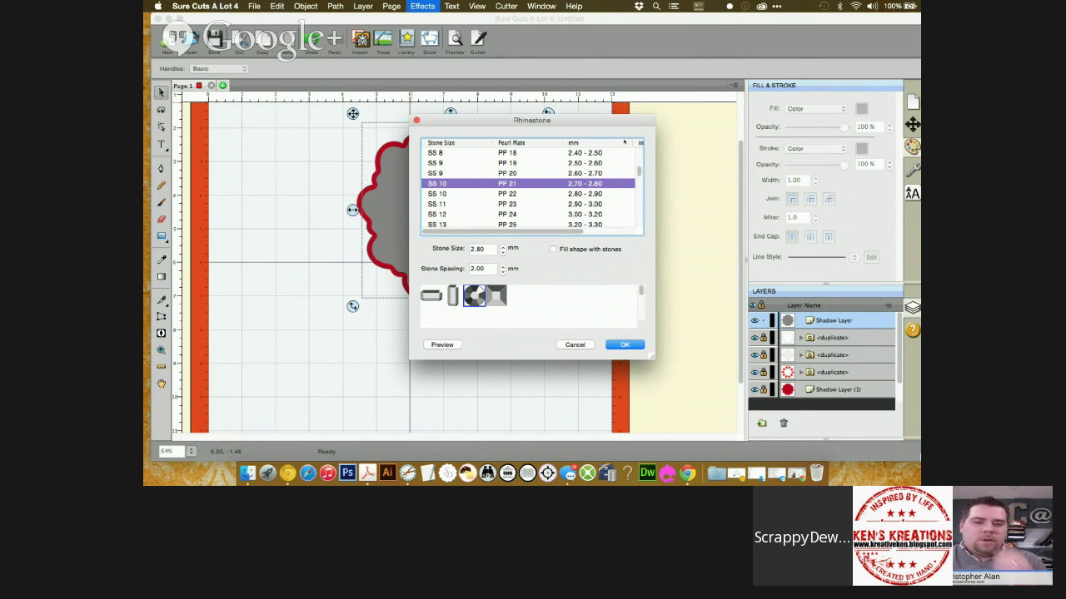
drag(549, 120, 707, 101)
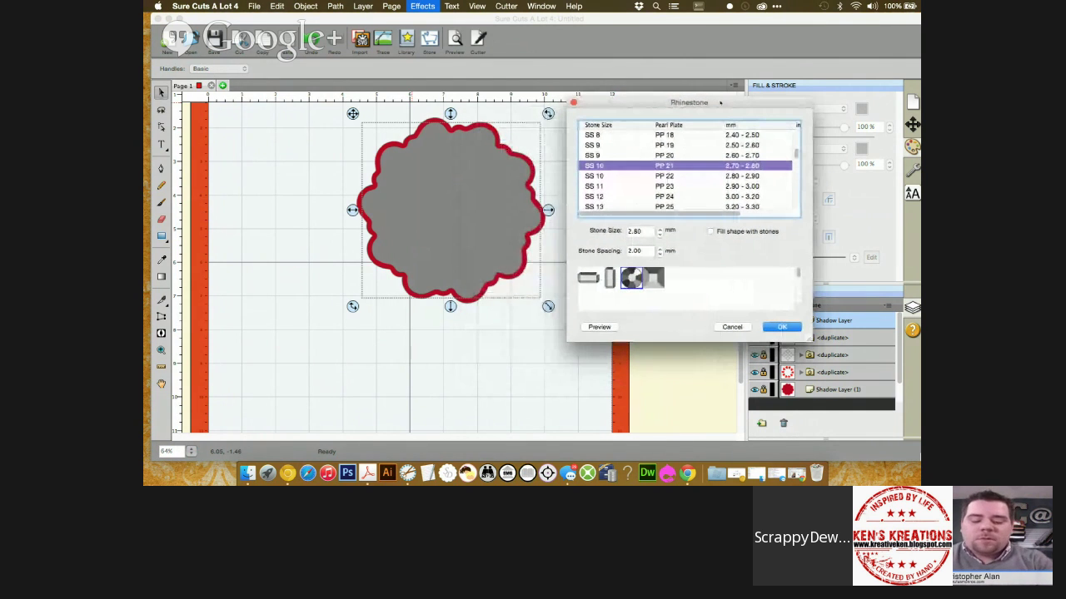
click(599, 327)
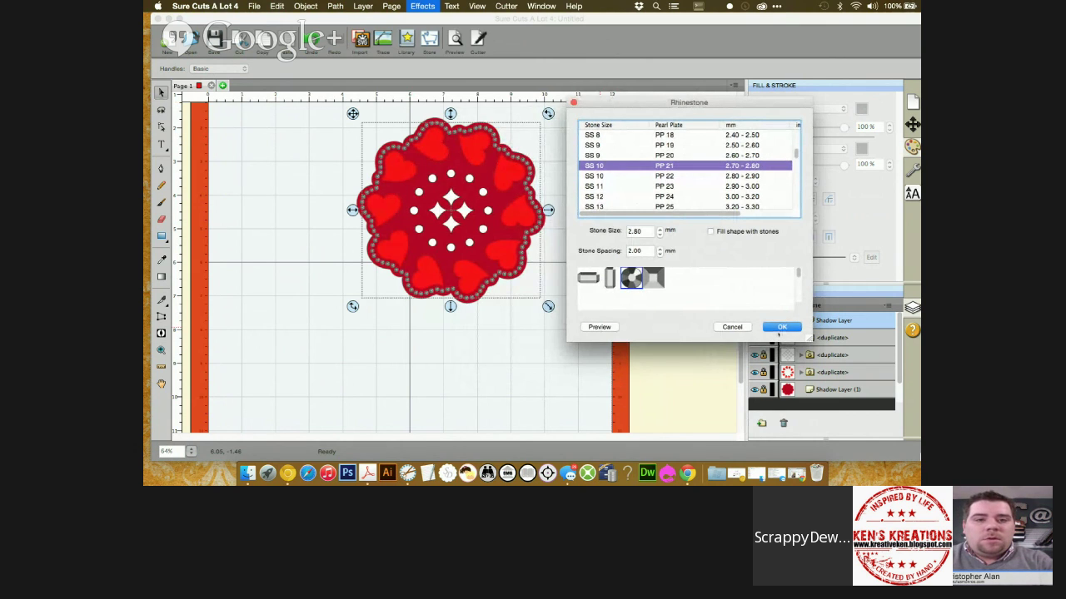
click(781, 327)
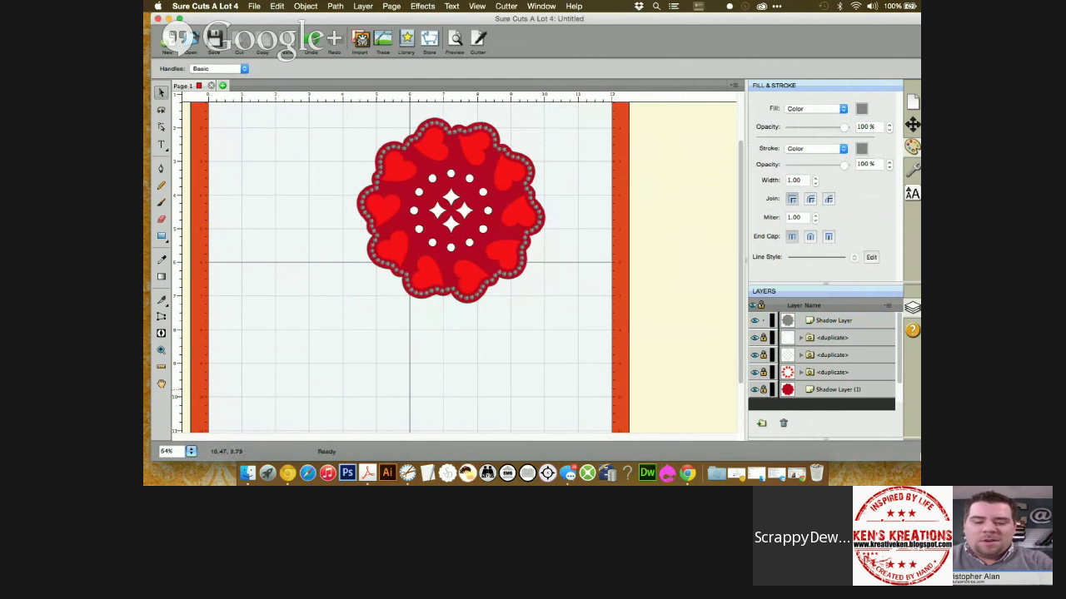
Unlock the dark red scalloped layer and merge it with the rhinestone outline to punch out the stone holes.
click(762, 390)
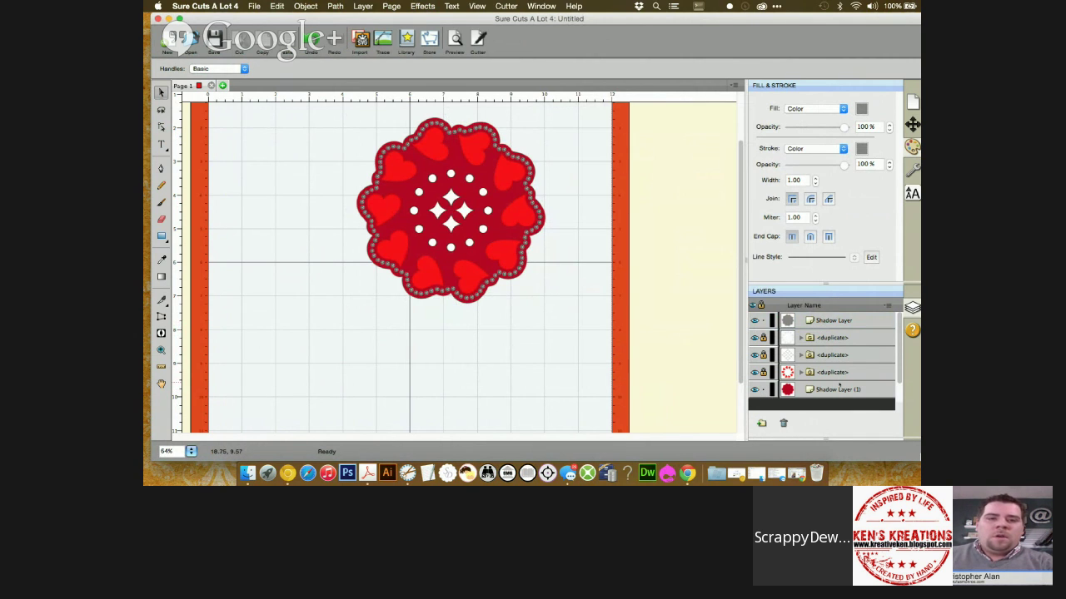
right_click(344, 288)
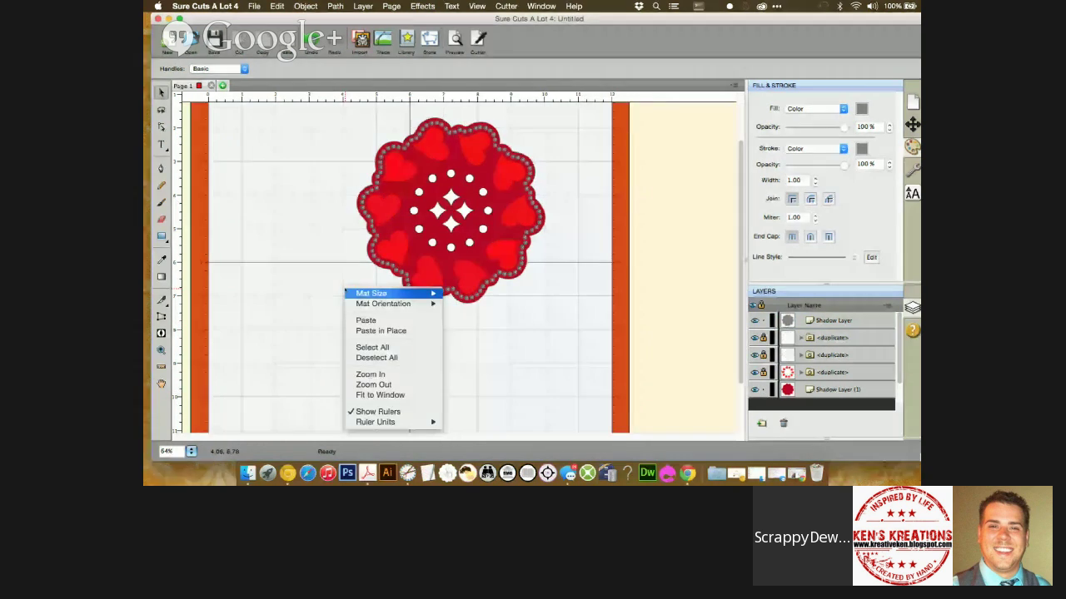
click(373, 349)
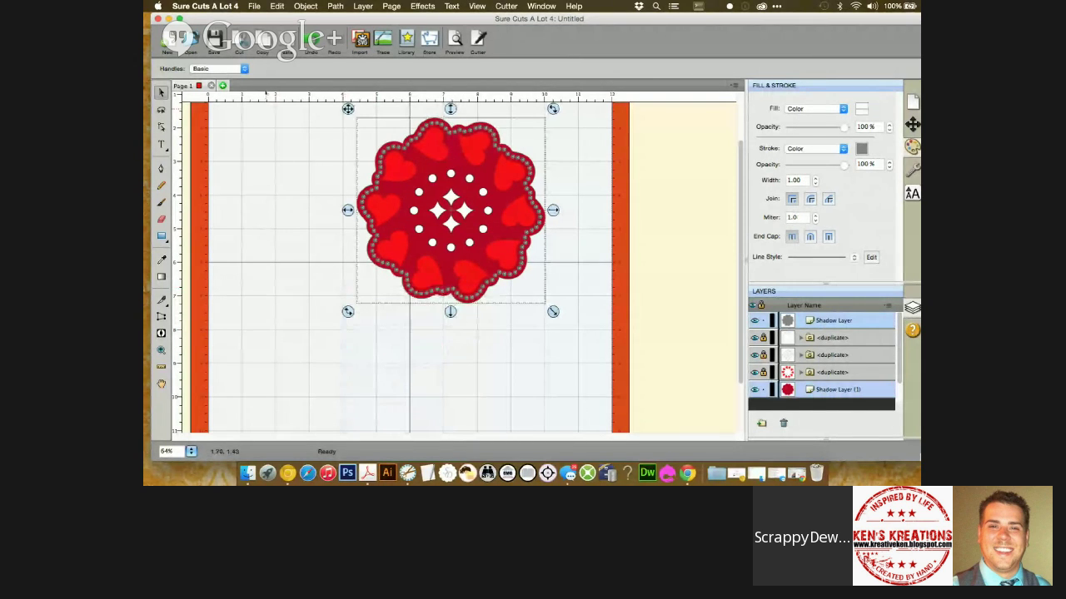
click(305, 6)
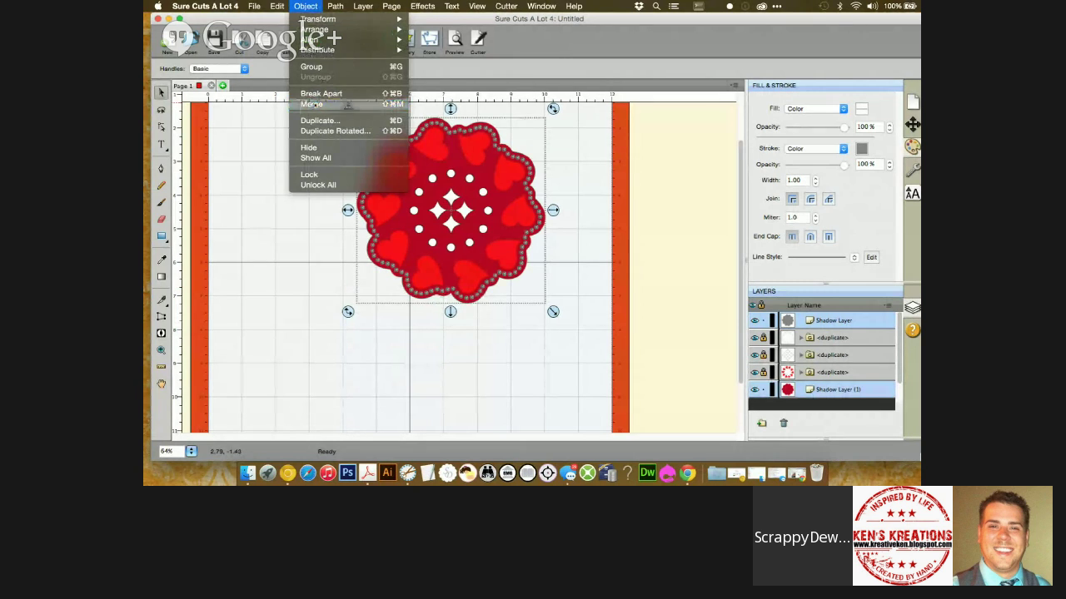
click(314, 104)
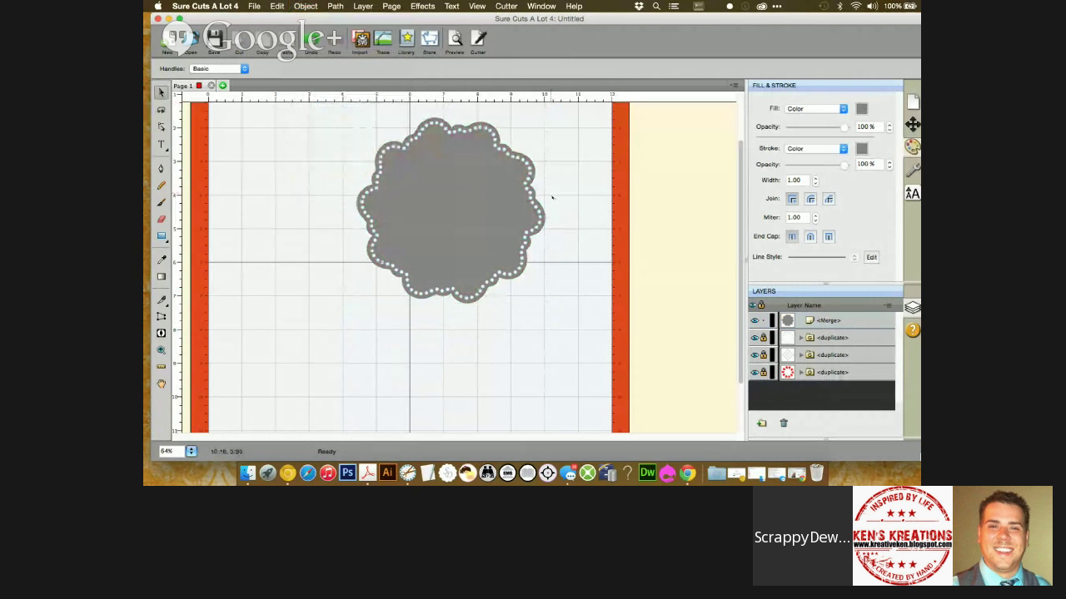
Send the merged scalloped shape to the bottom of the layers.
click(831, 323)
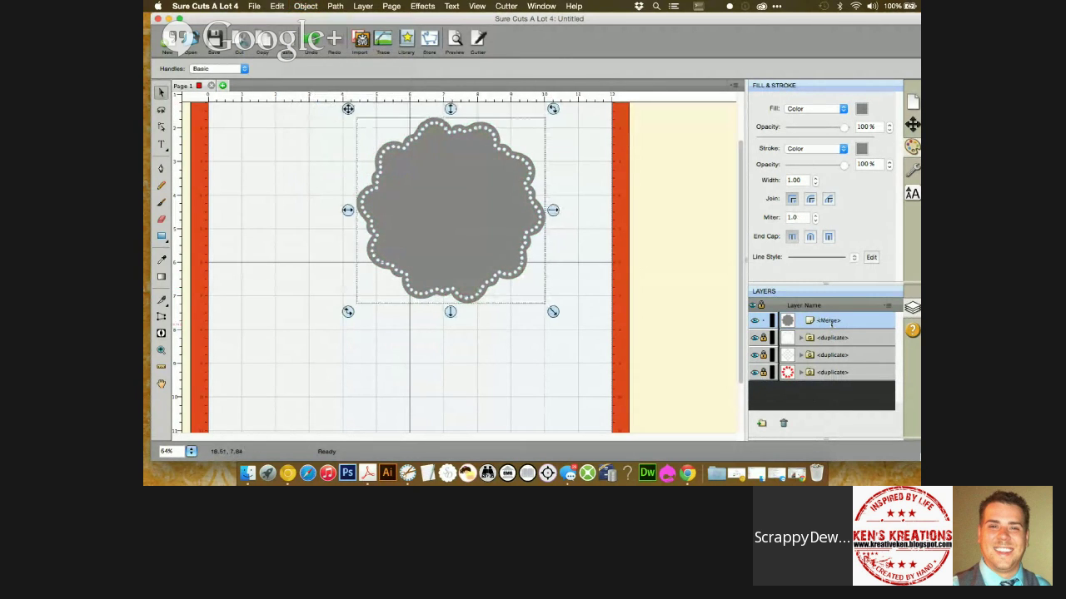
click(887, 306)
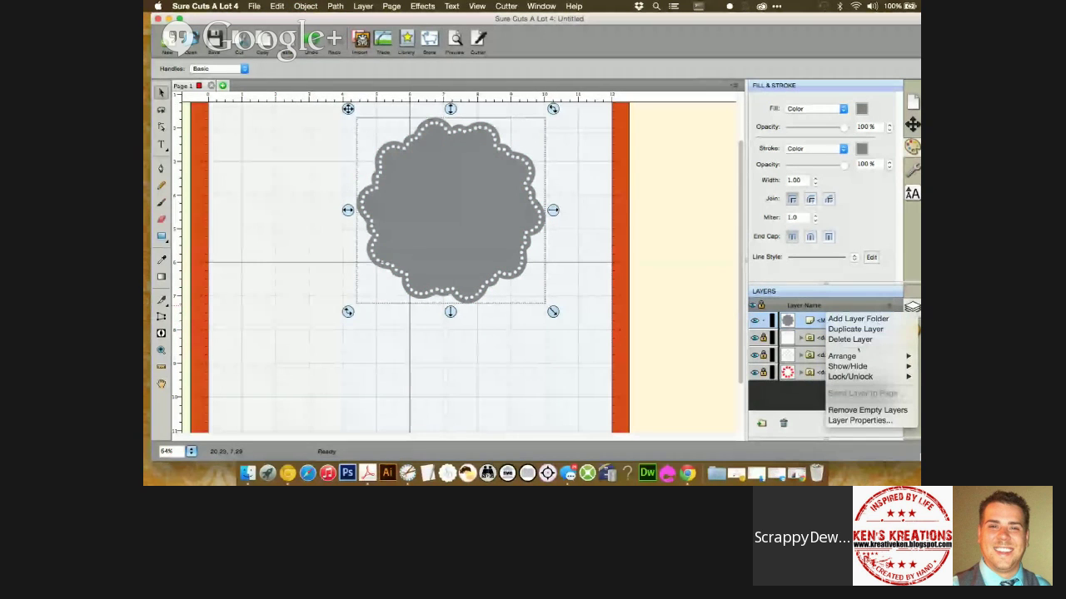
mouse_move(845, 356)
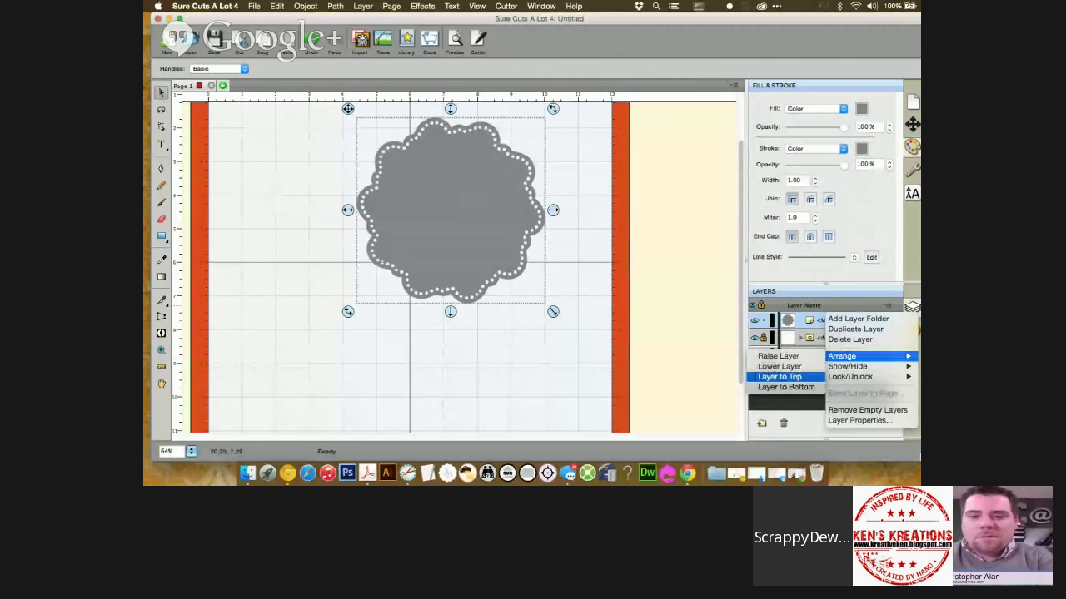
click(796, 376)
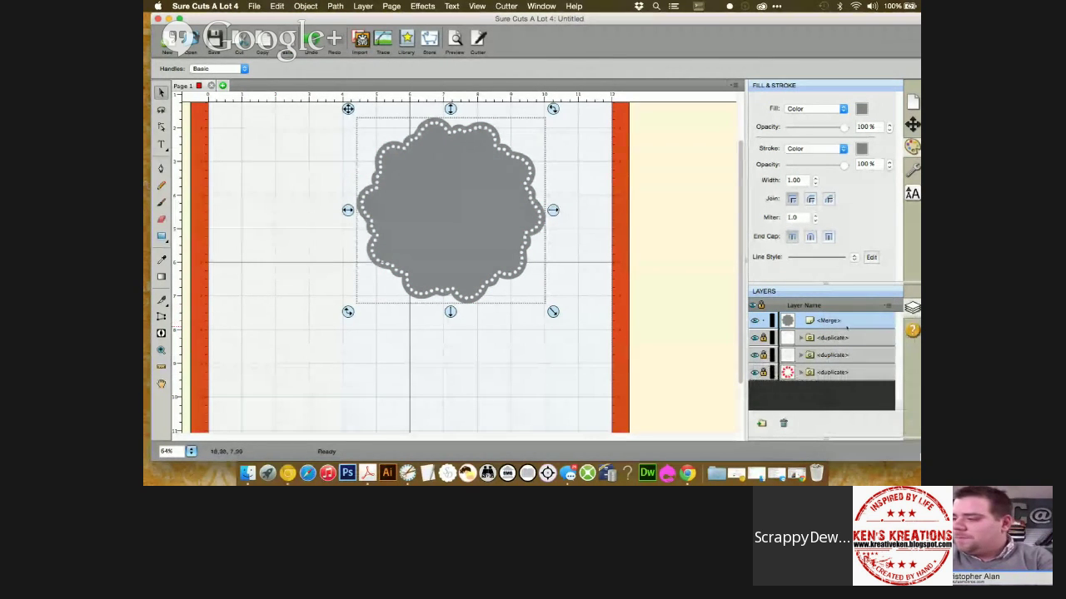
click(886, 306)
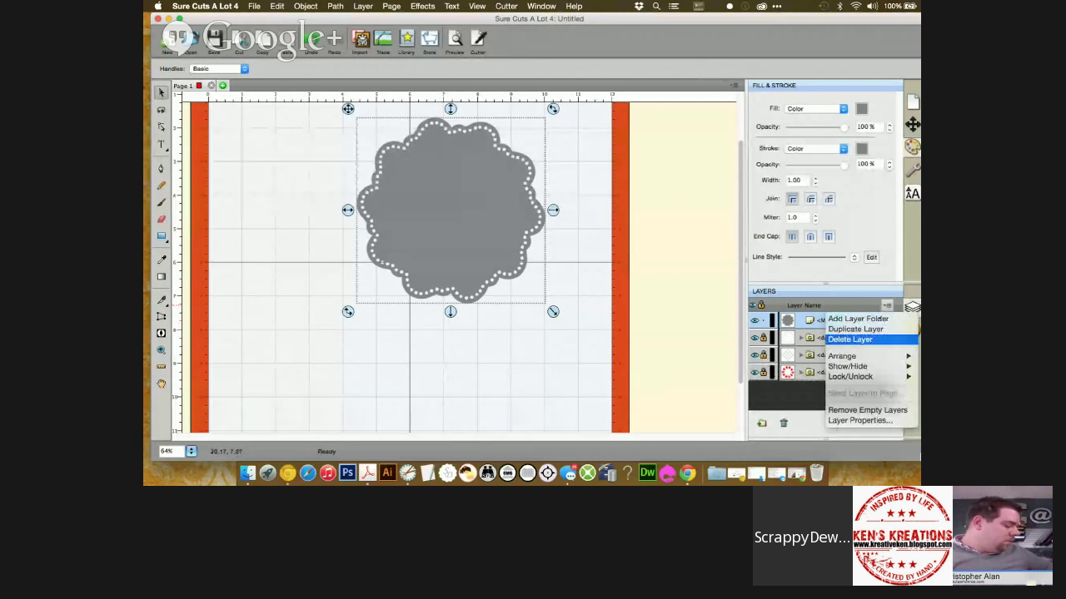
mouse_move(845, 356)
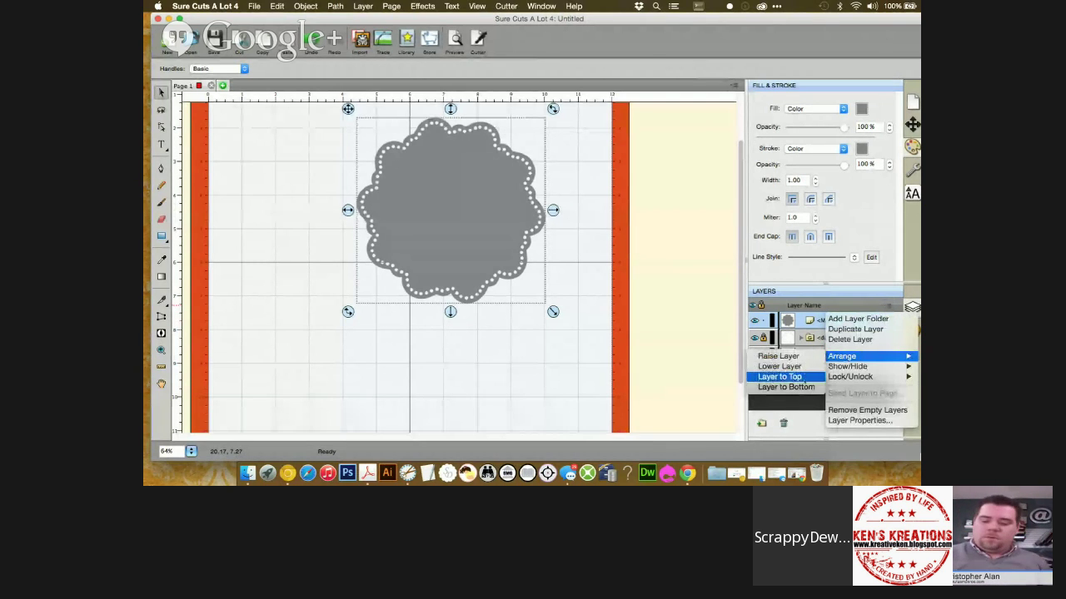
click(801, 387)
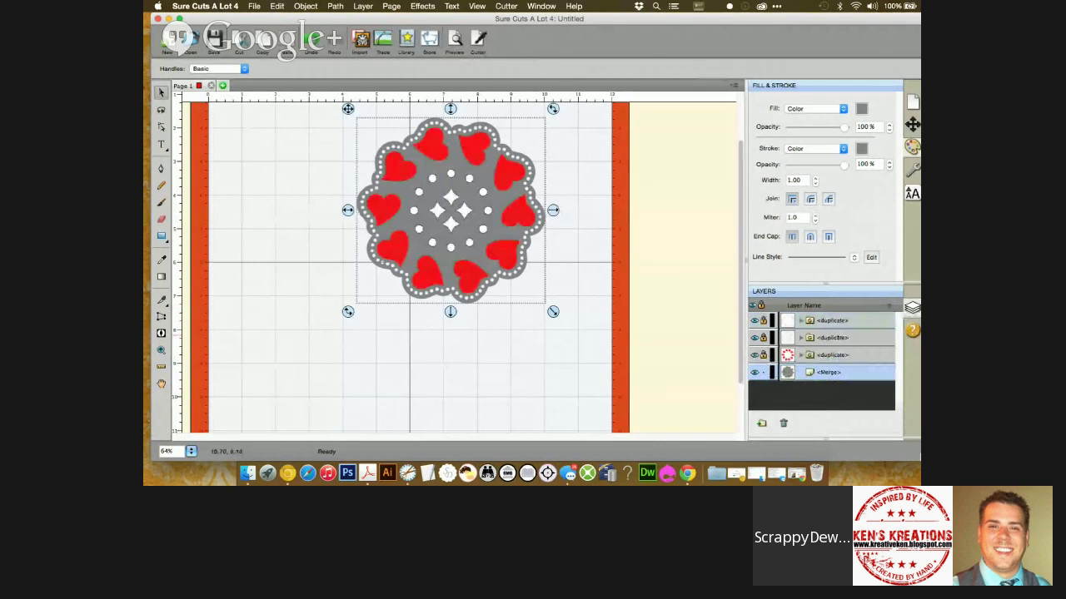
Fill the merged scalloped shape with dark red and deselect it.
click(861, 109)
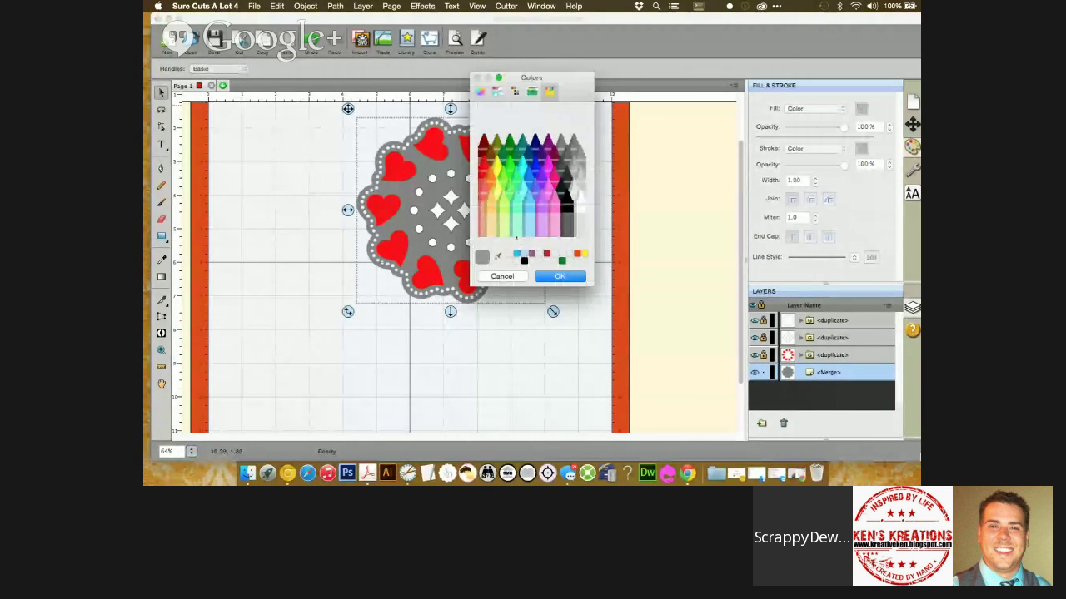
click(546, 253)
click(559, 275)
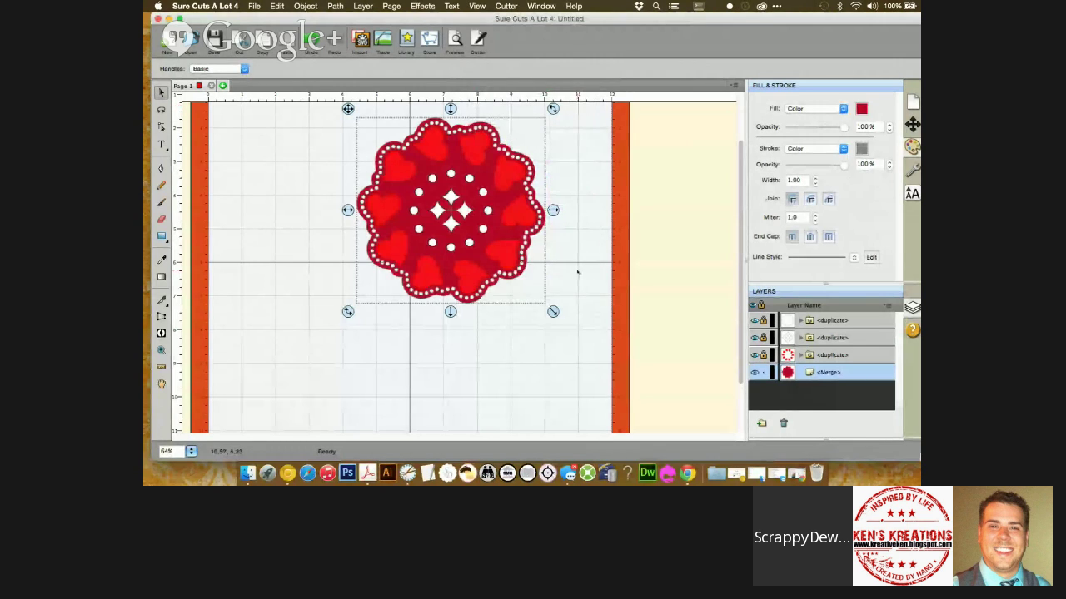
click(576, 271)
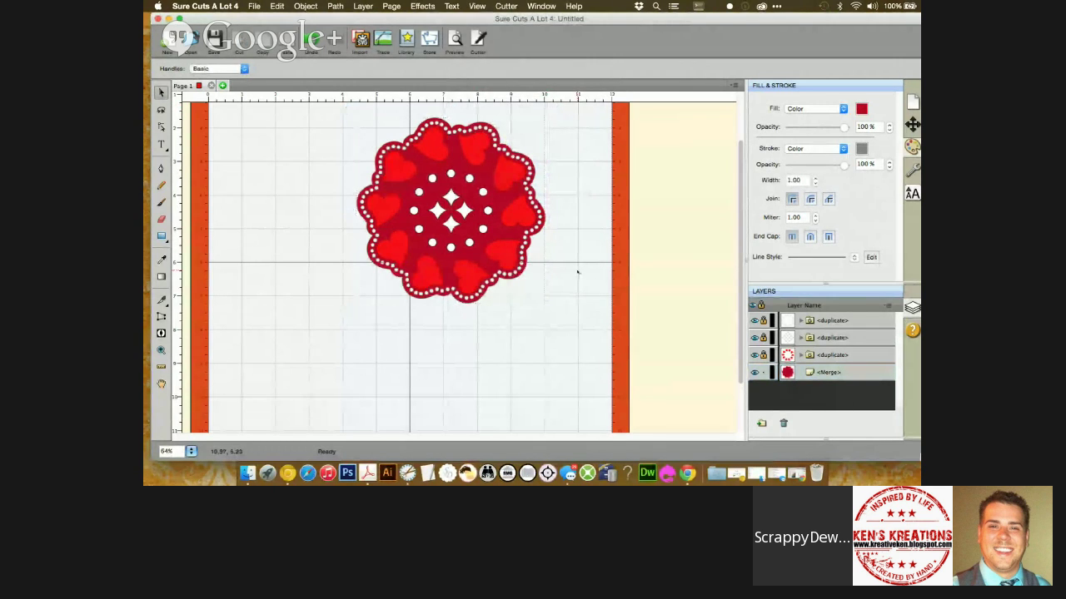
Lock the dark red scalloped layer, unlock the white circles and diamonds, and paste copies of both groups in place.
click(762, 372)
click(763, 337)
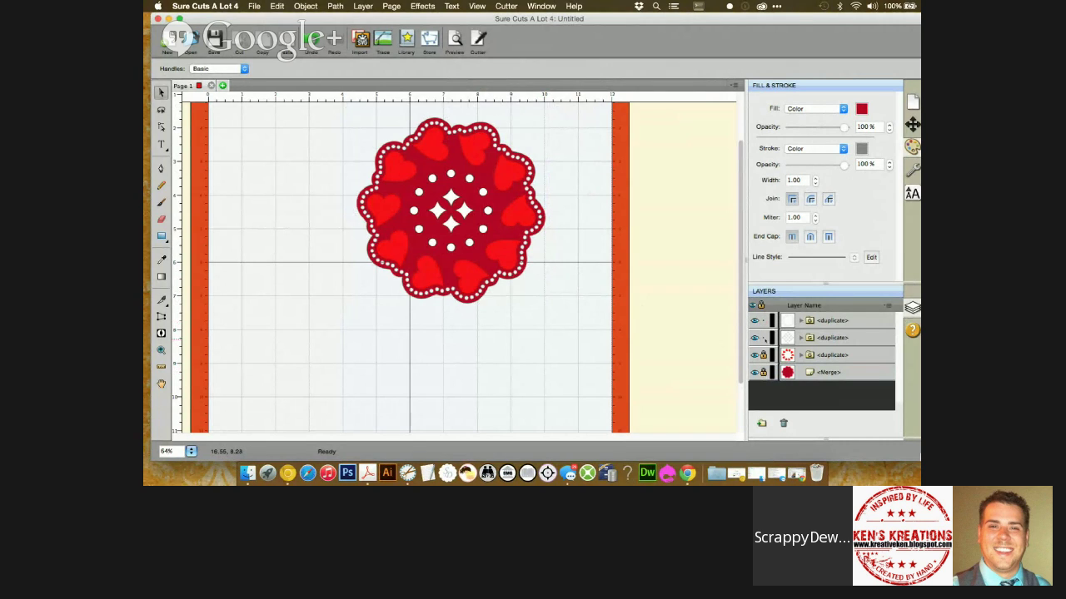
right_click(307, 302)
click(334, 359)
right_click(304, 305)
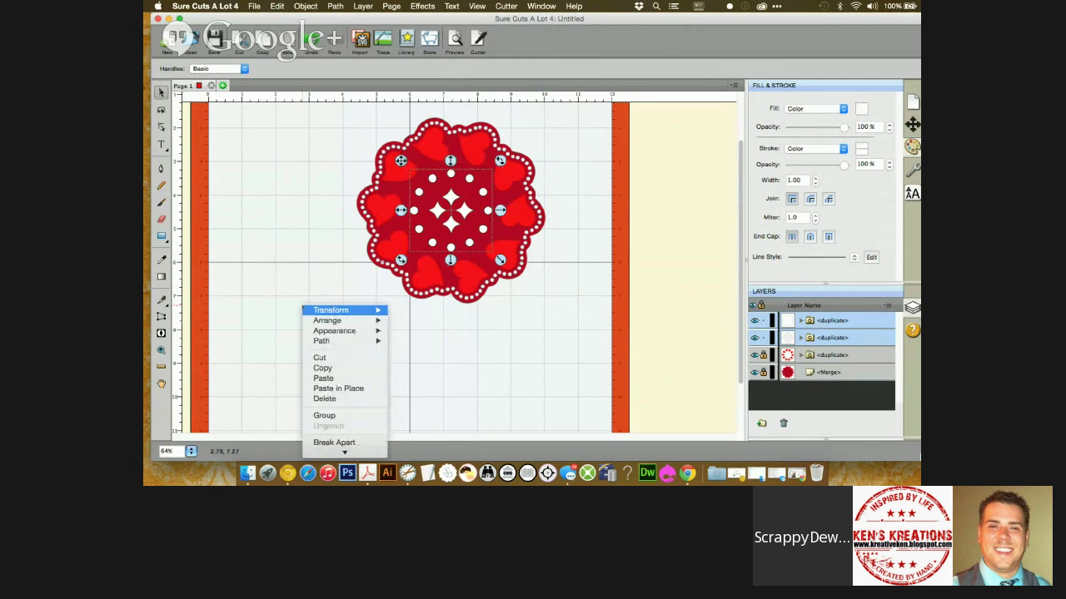
click(329, 368)
right_click(328, 325)
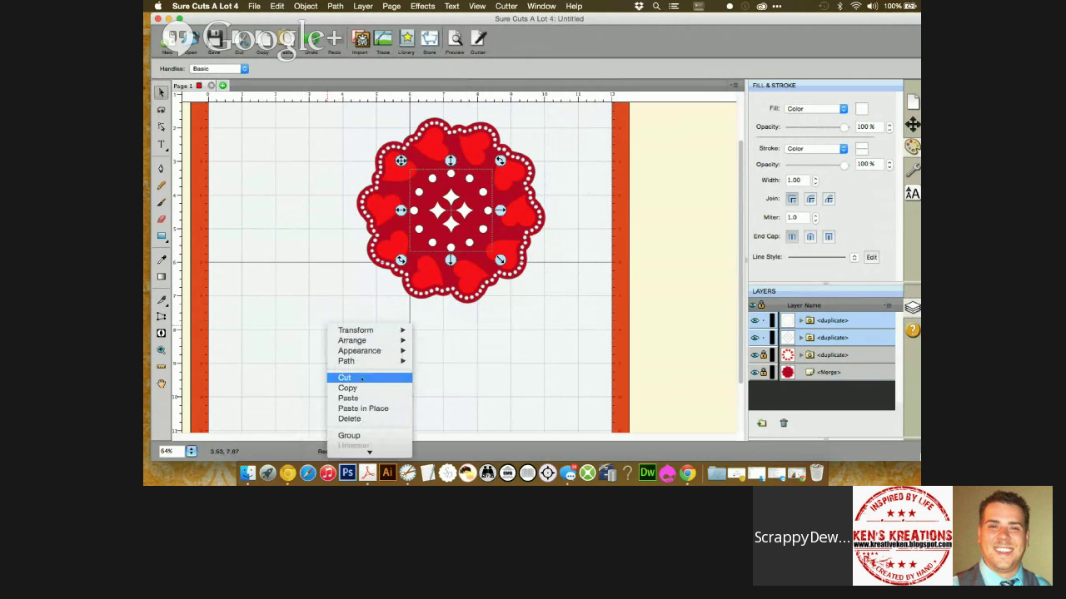
click(363, 409)
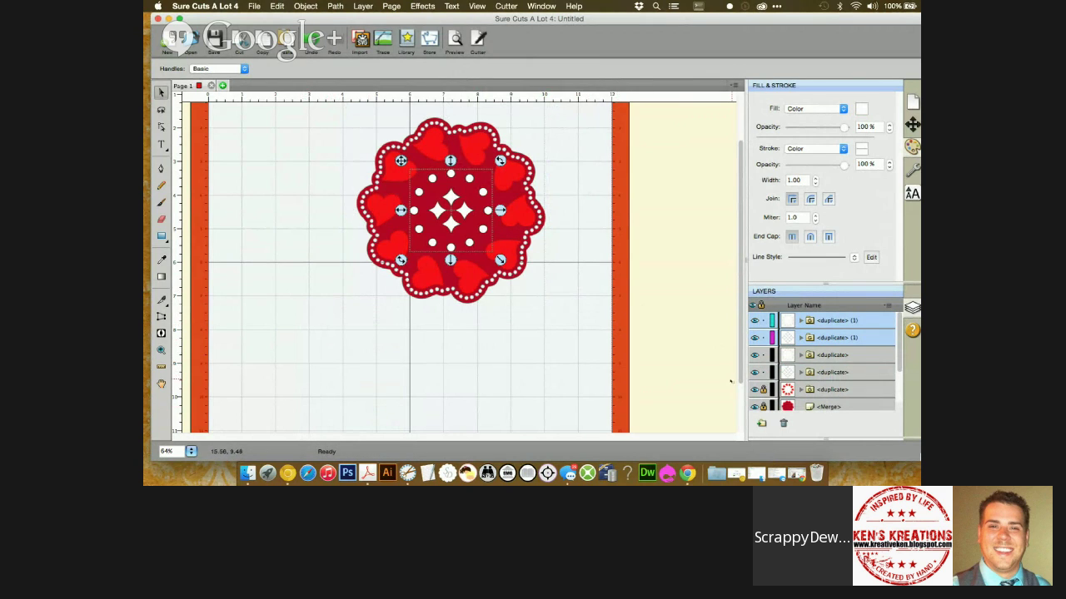
Lock the original white circle and diamond groups and select only their pasted copies.
click(764, 355)
click(763, 372)
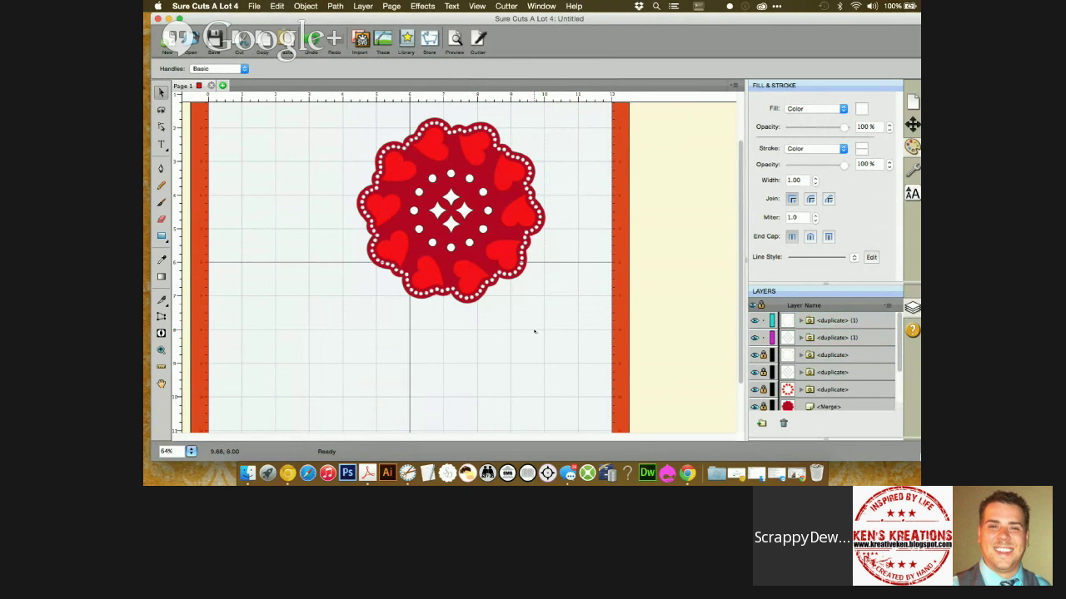
right_click(328, 289)
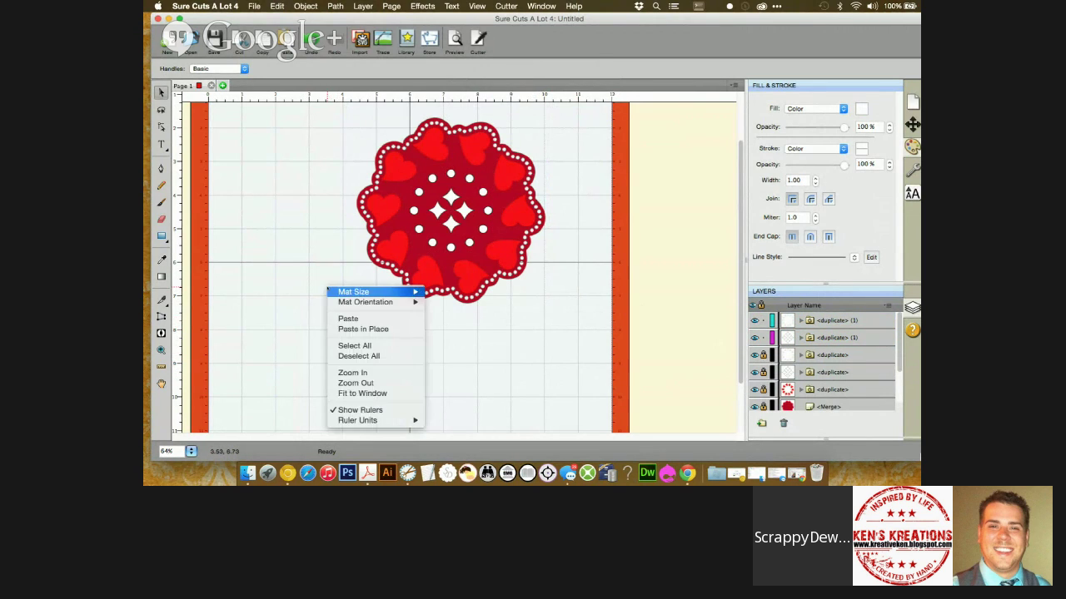
click(358, 346)
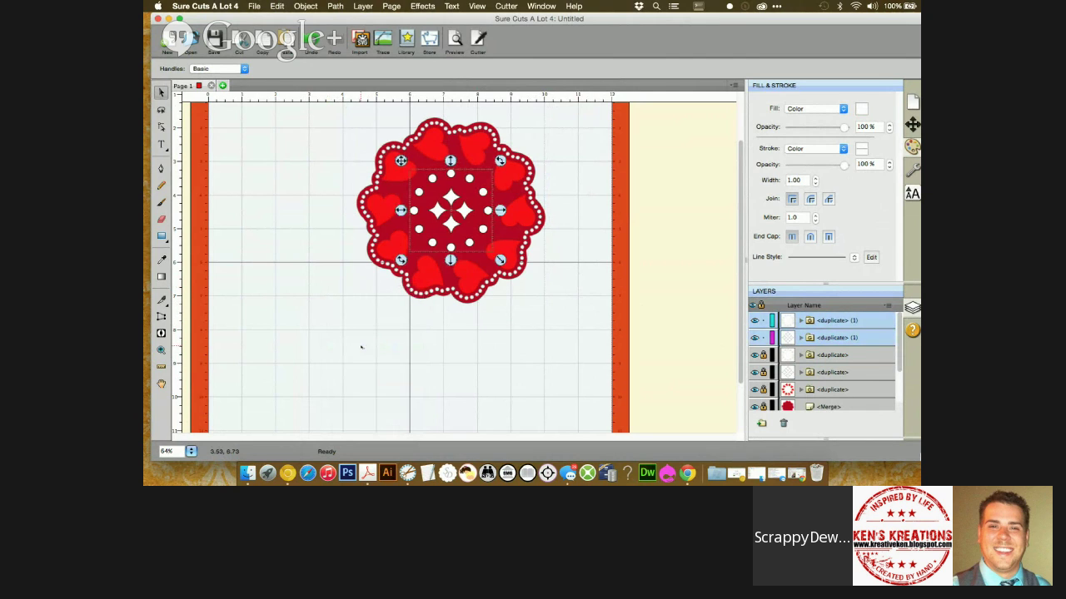
Add a 0.17 in Shadow (Rounded) layer with Blackout Shadow around the copied circles and diamonds.
right_click(284, 254)
mouse_move(305, 279)
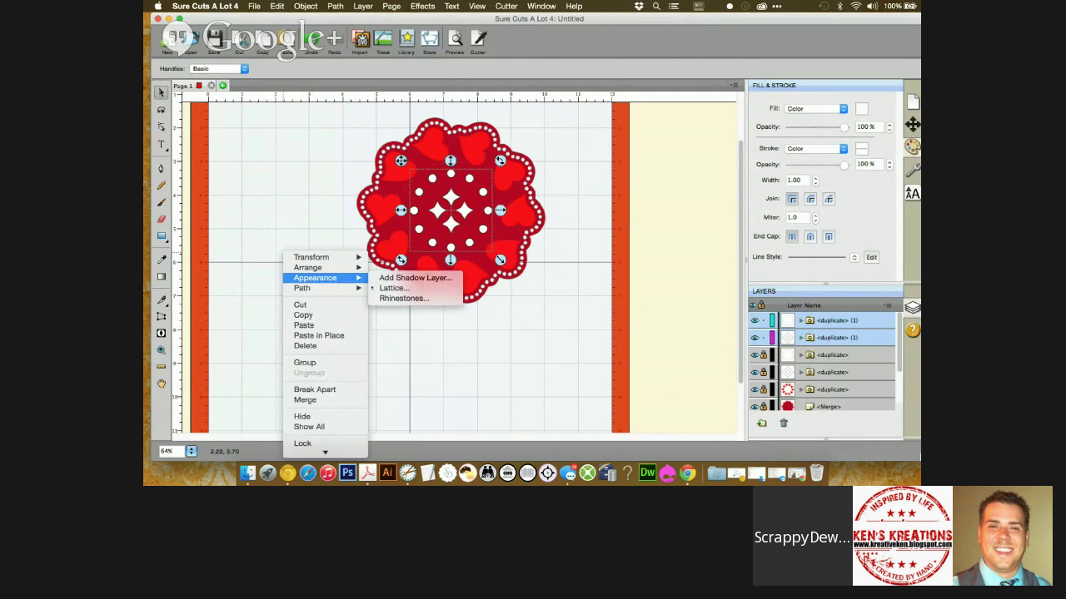
click(398, 279)
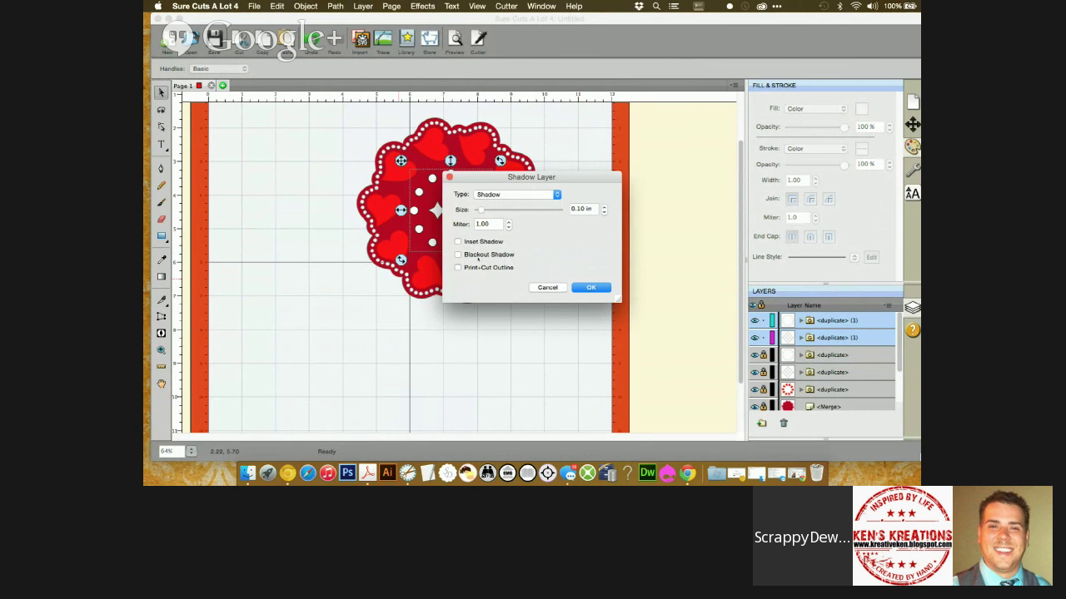
click(457, 254)
drag(567, 185, 663, 191)
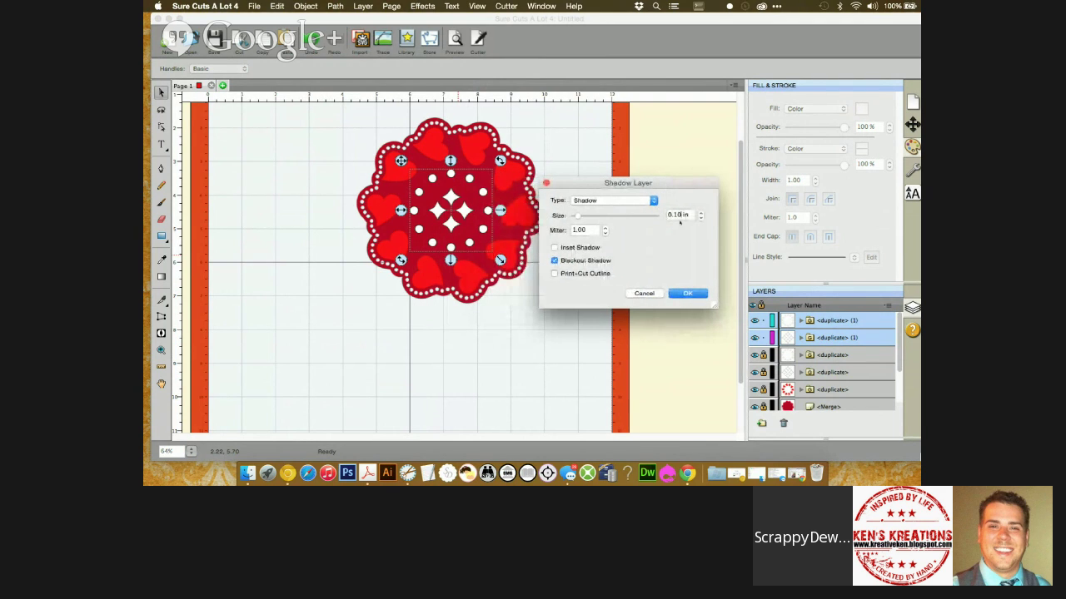
key(Up)
text(7)
click(641, 201)
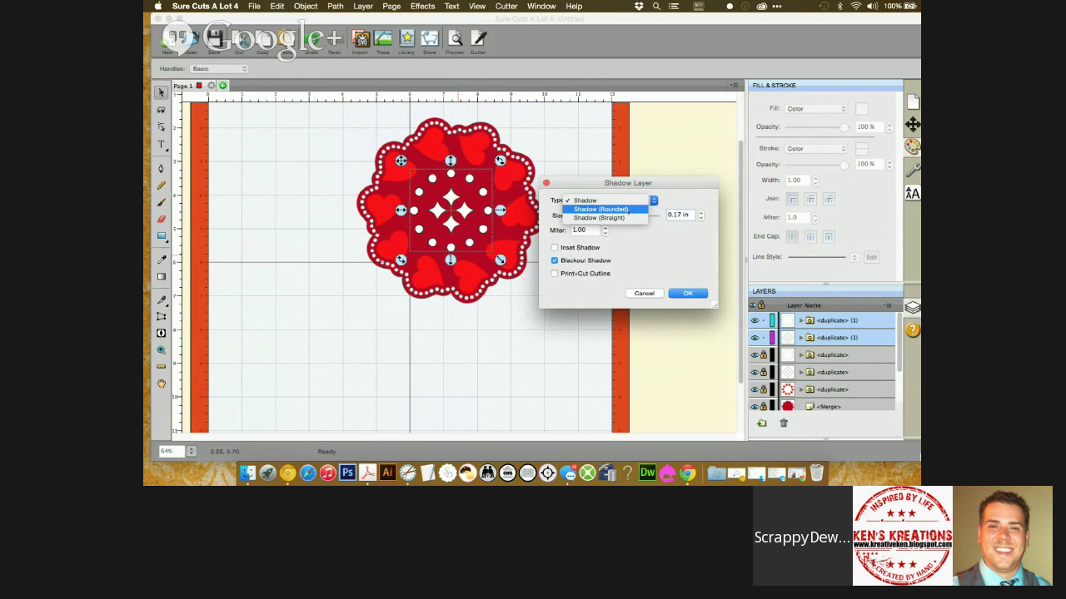
click(628, 208)
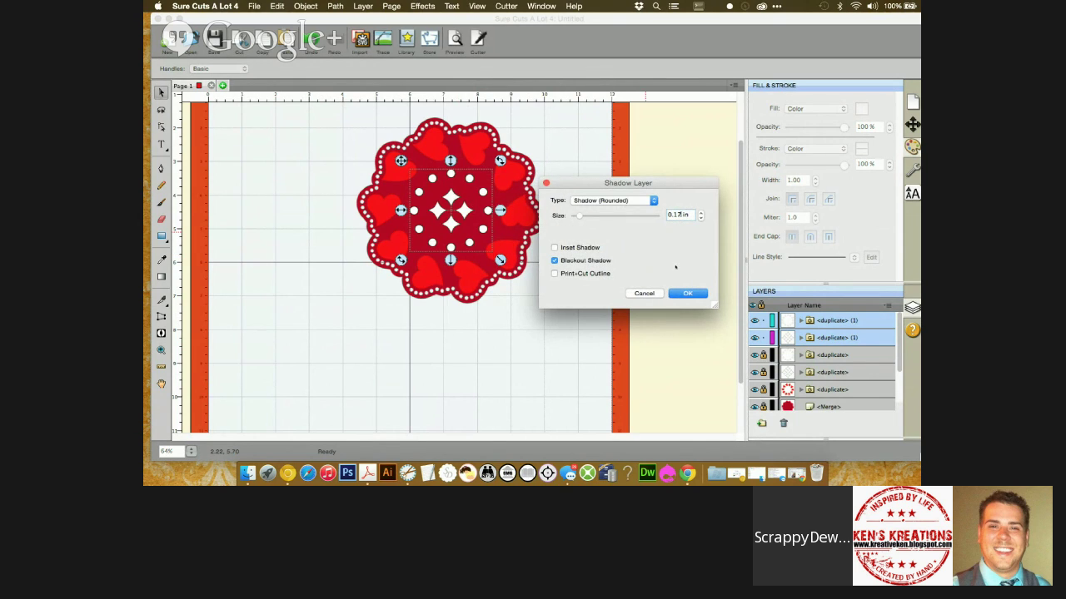
click(688, 293)
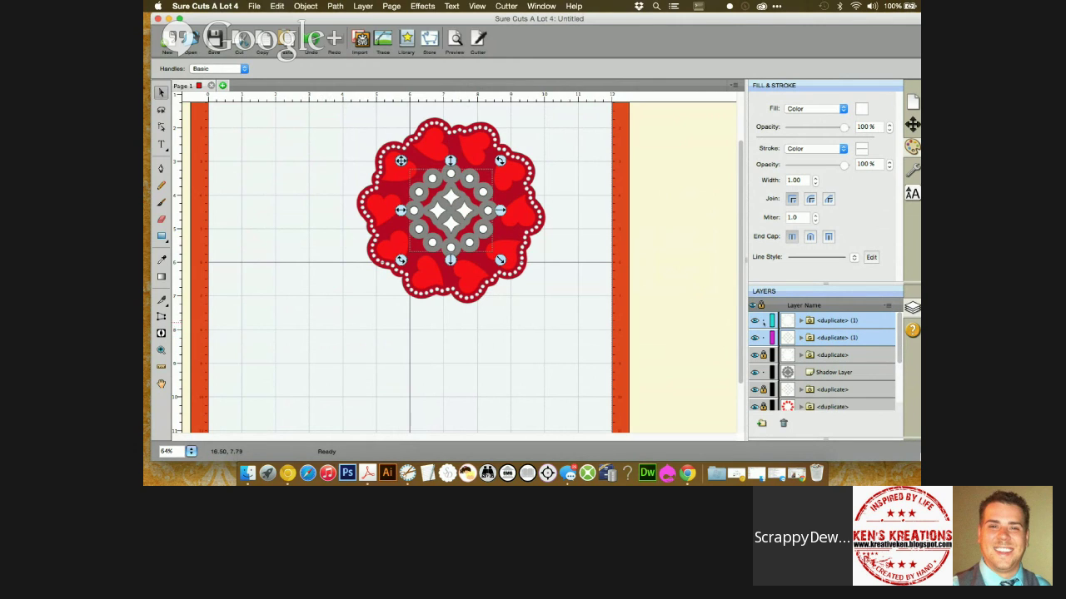
Lock the copied circle and diamond groups and break apart the gray shadow layer.
click(764, 321)
click(763, 337)
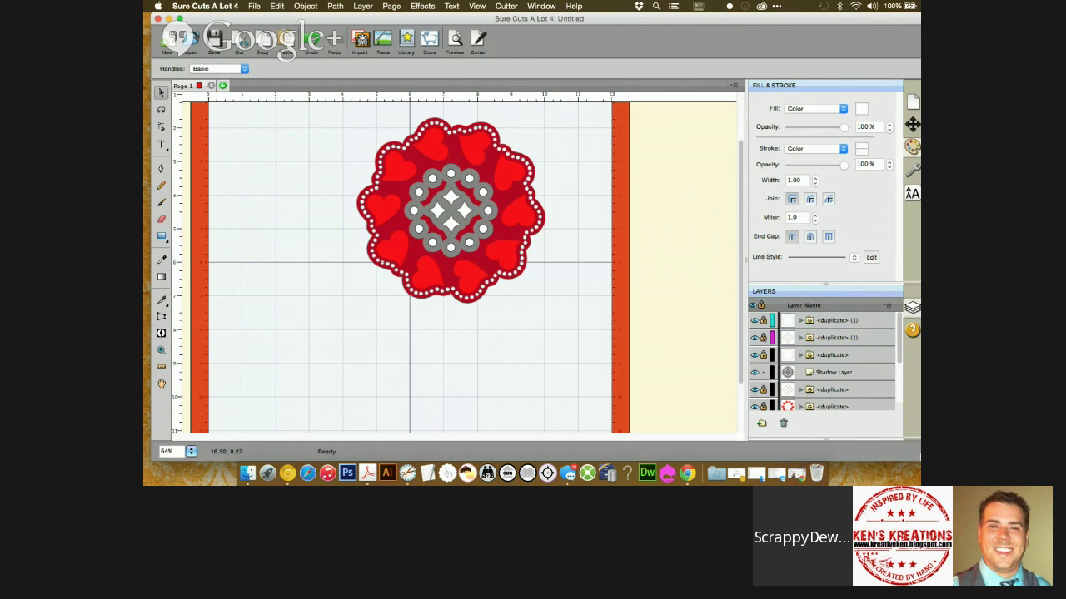
click(838, 372)
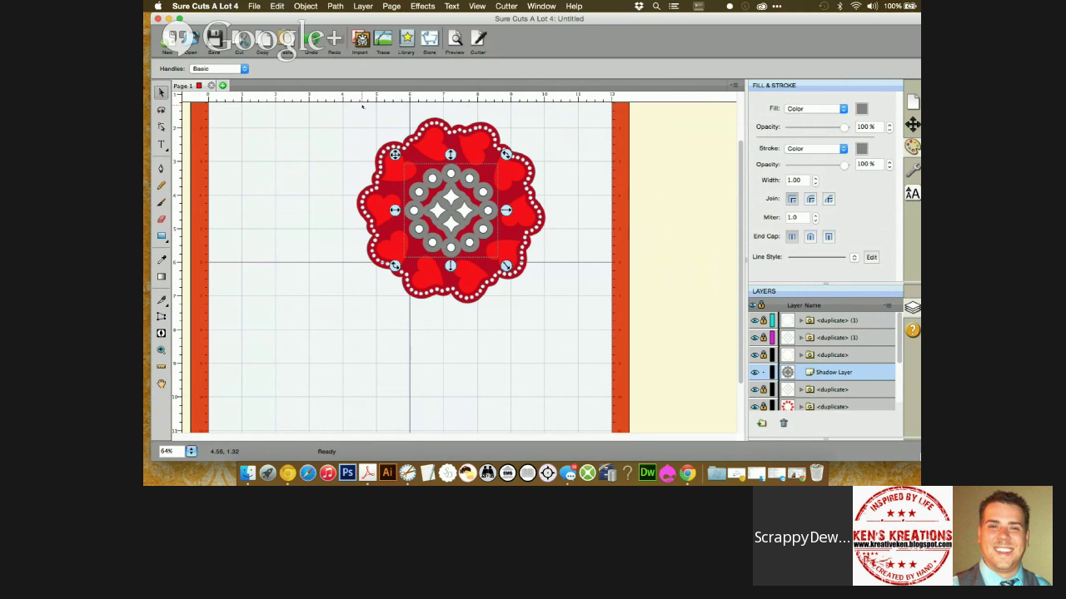
click(306, 6)
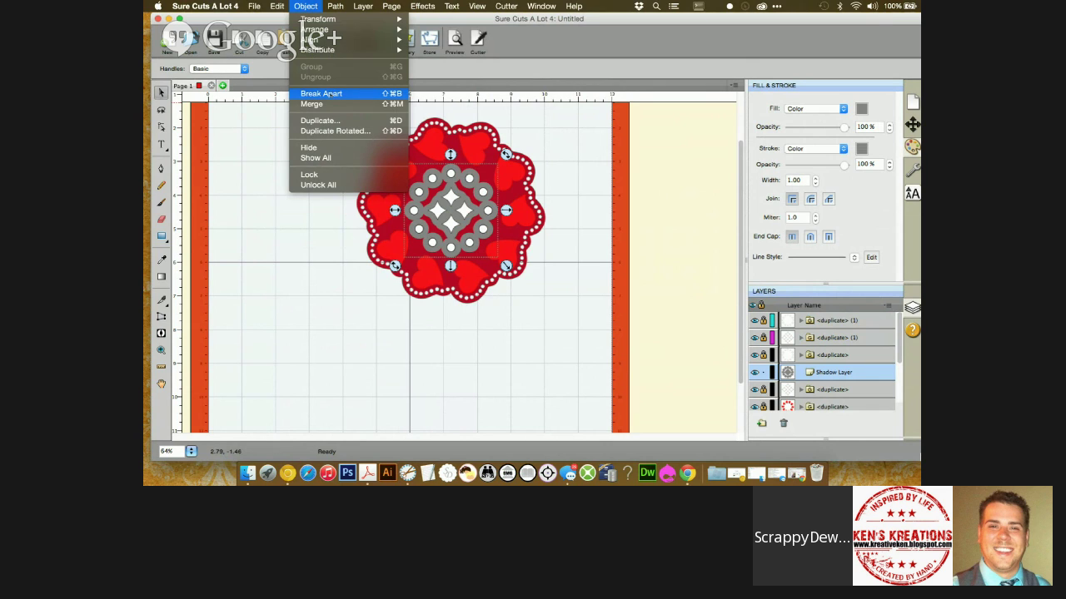
click(328, 94)
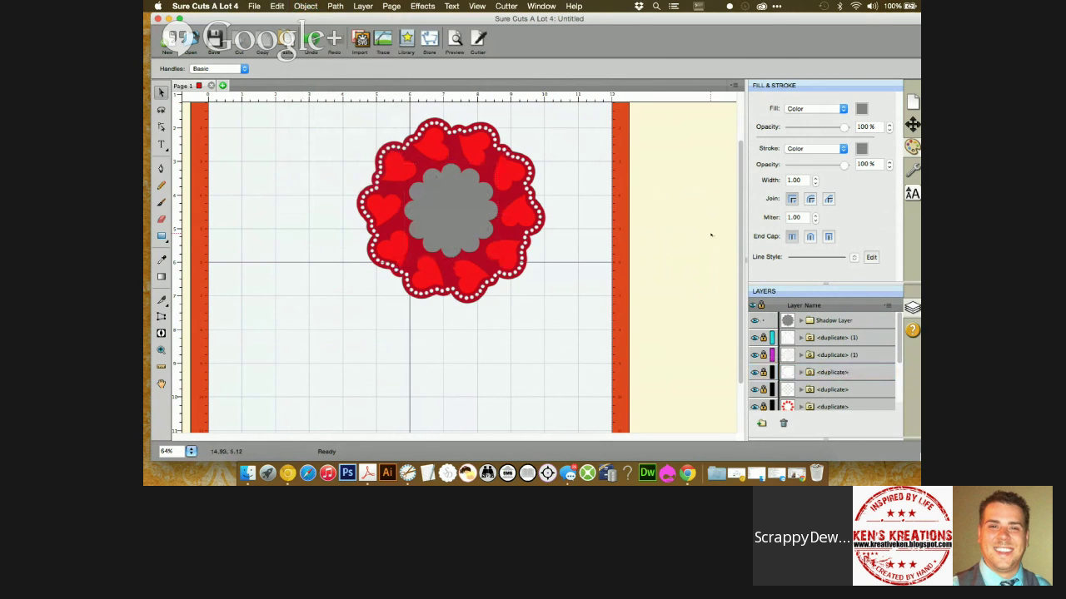
Move the solid scalloped piece, Shadow Layer (1), out of the Shadow Layer folder and delete the folder with the leftover pieces.
click(800, 320)
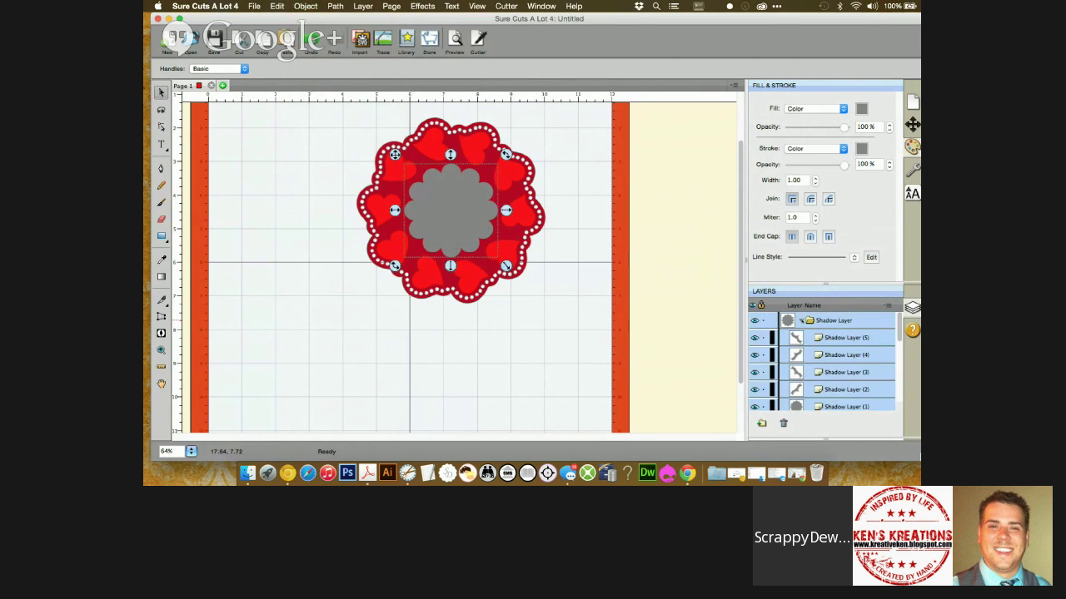
scroll(899, 342, down, 1)
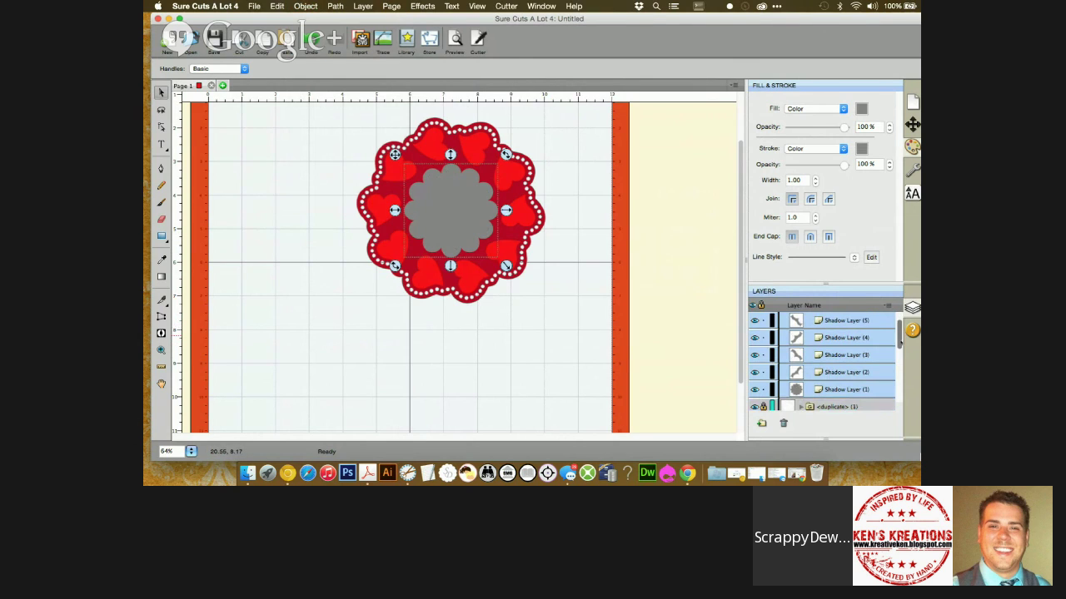
click(828, 390)
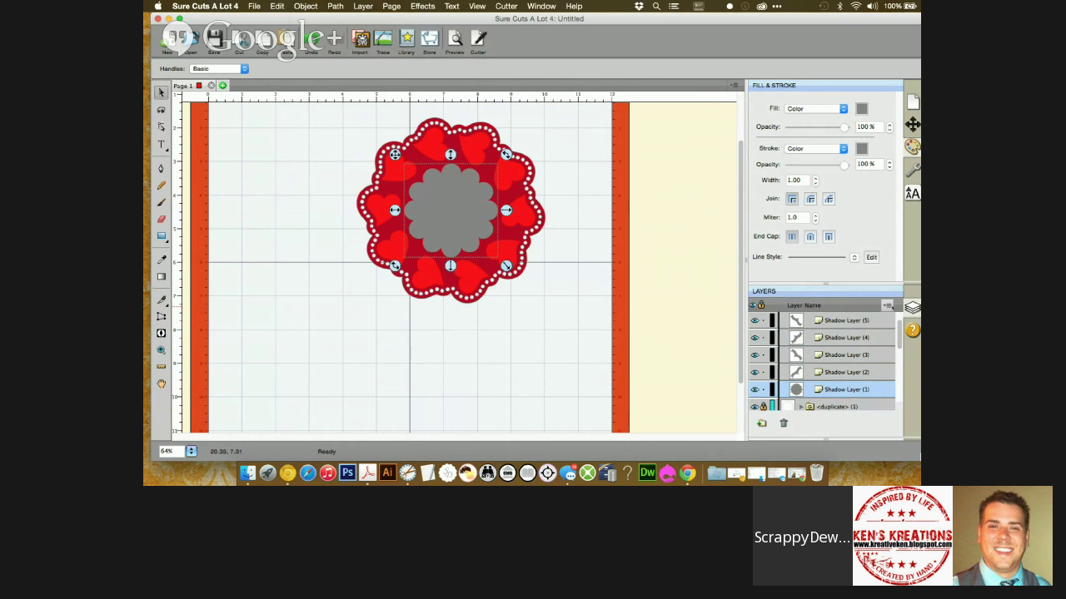
click(886, 306)
mouse_move(858, 356)
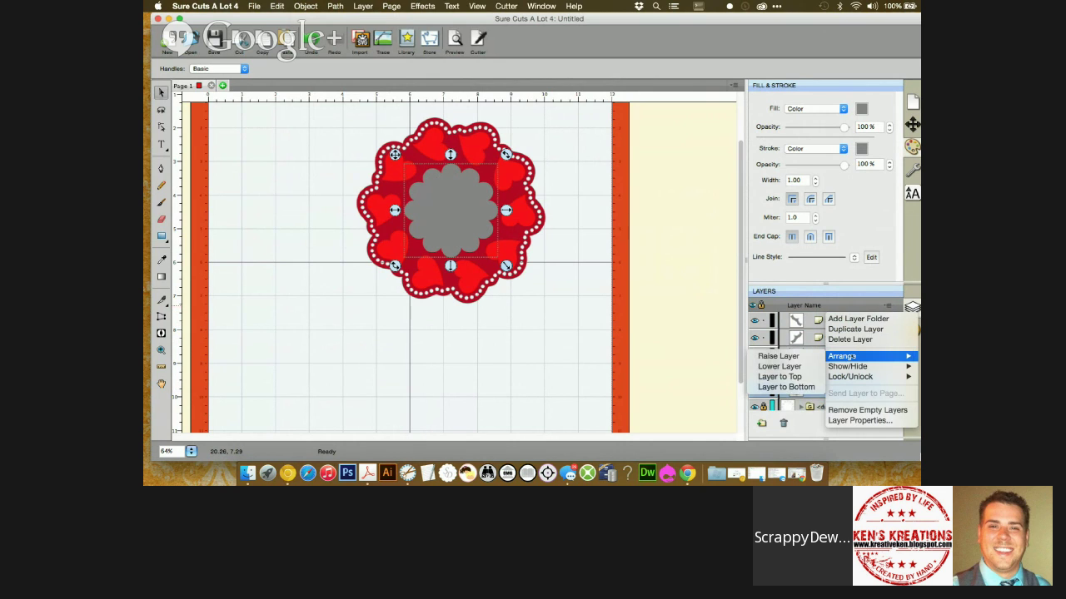
click(799, 377)
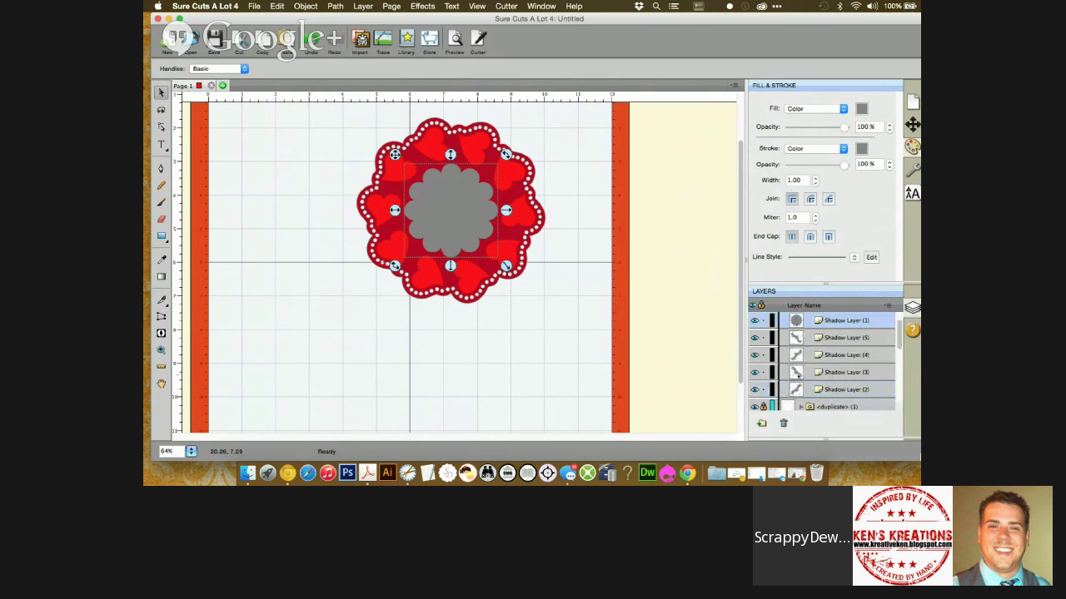
scroll(824, 362, up, 1)
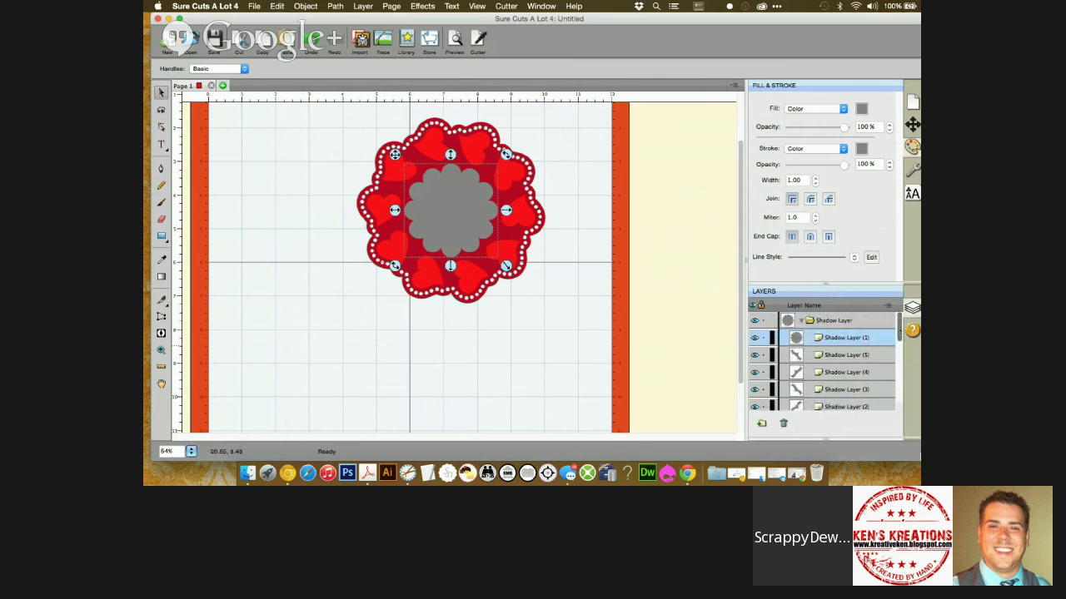
drag(835, 337, 840, 319)
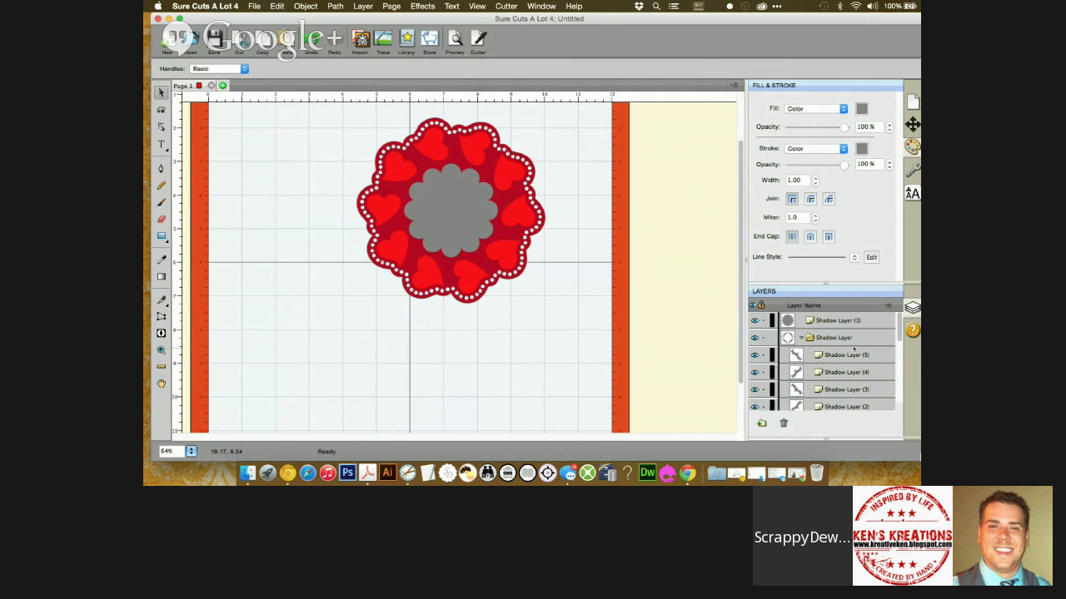
click(833, 338)
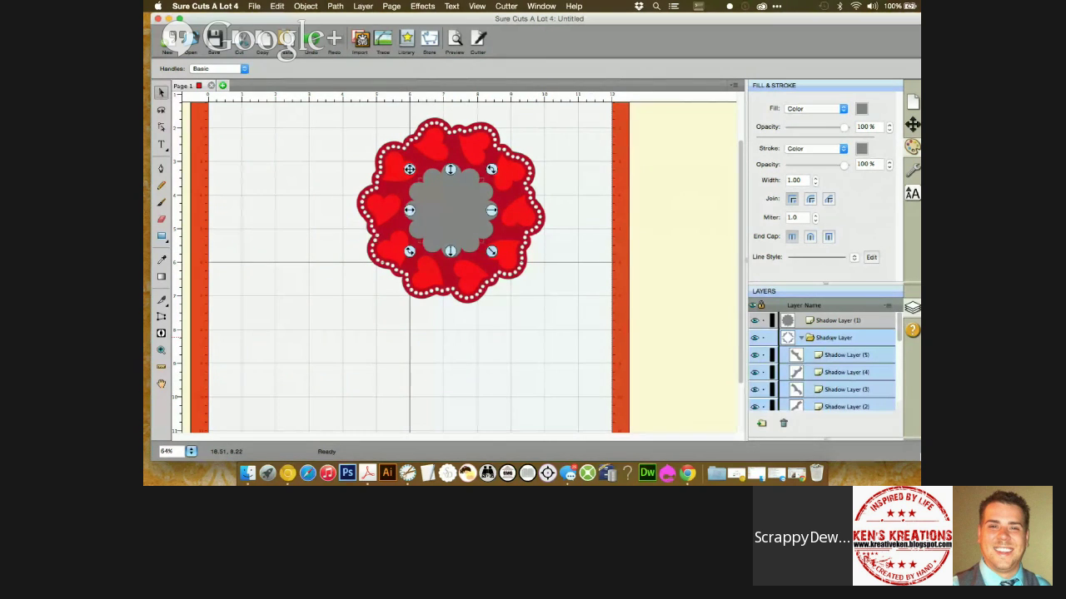
key(super+z)
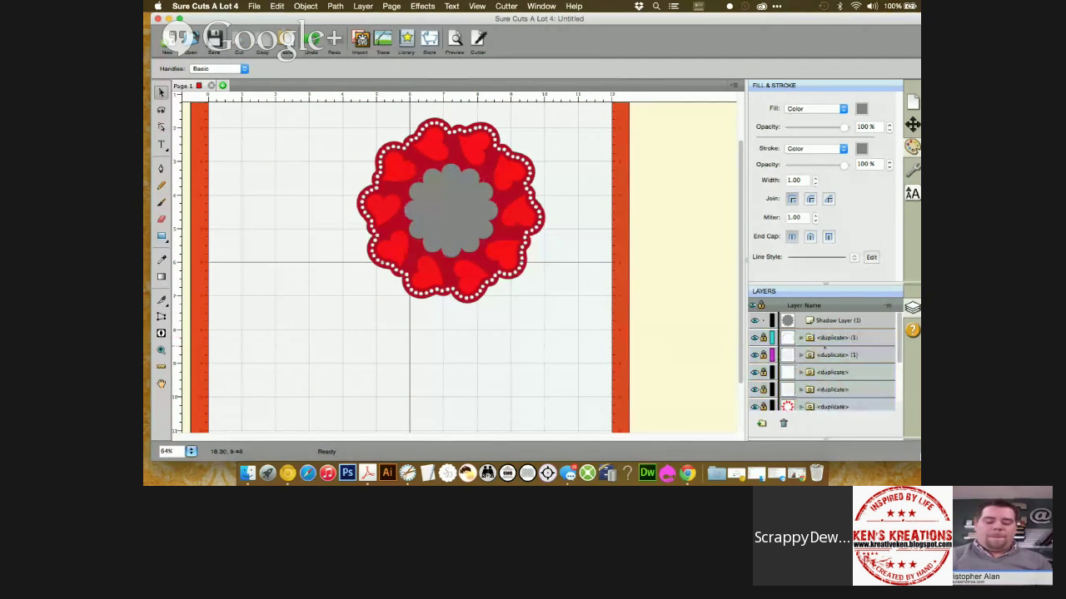
Unlock the copied circles and diamonds and merge them with the gray scalloped shape to cut them out.
click(763, 355)
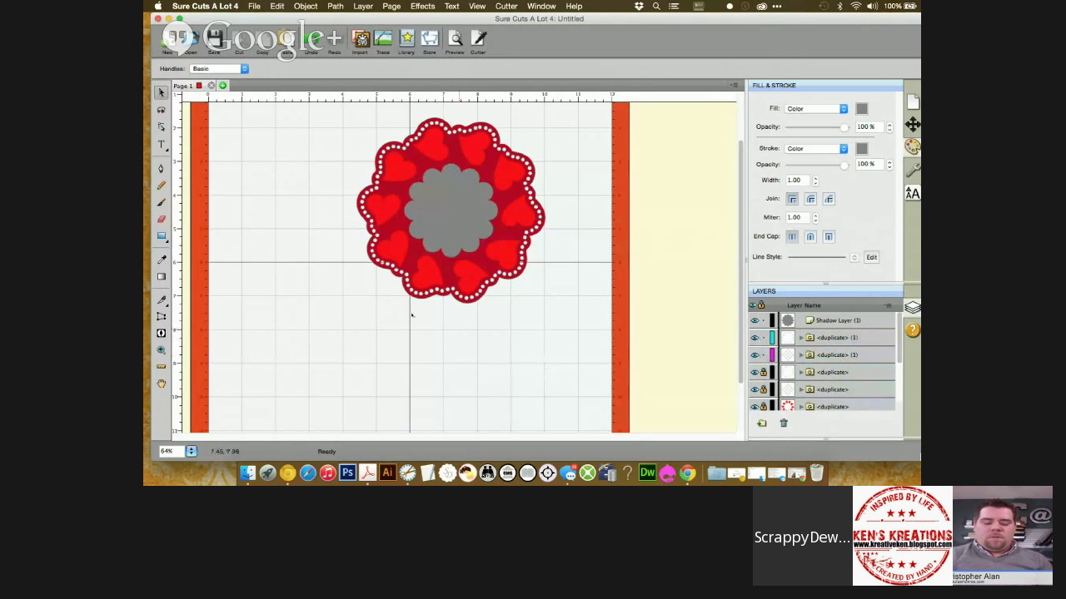
right_click(334, 268)
mouse_move(334, 269)
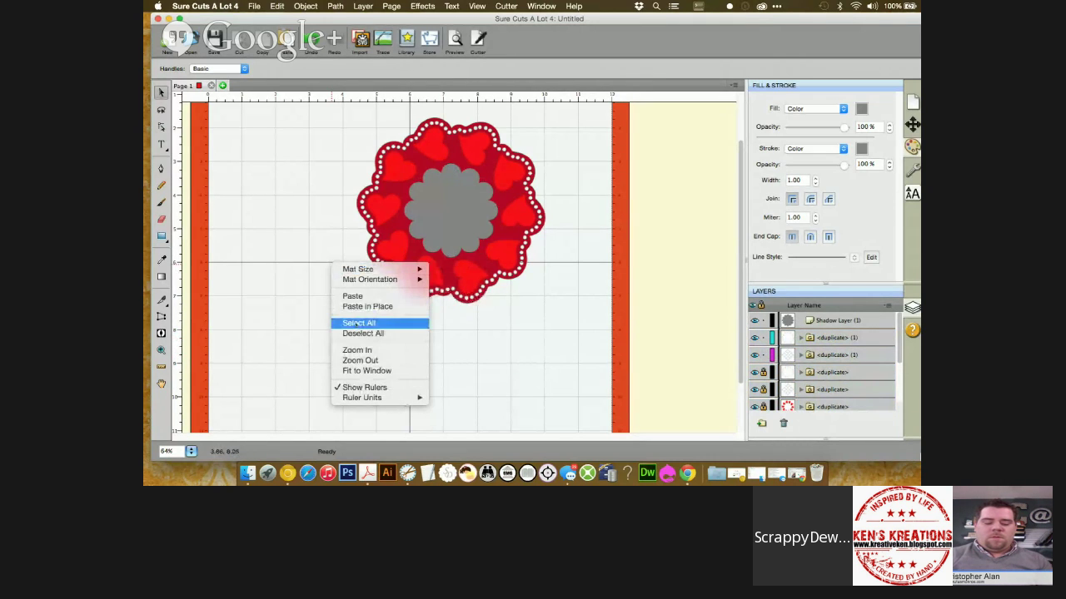
click(356, 323)
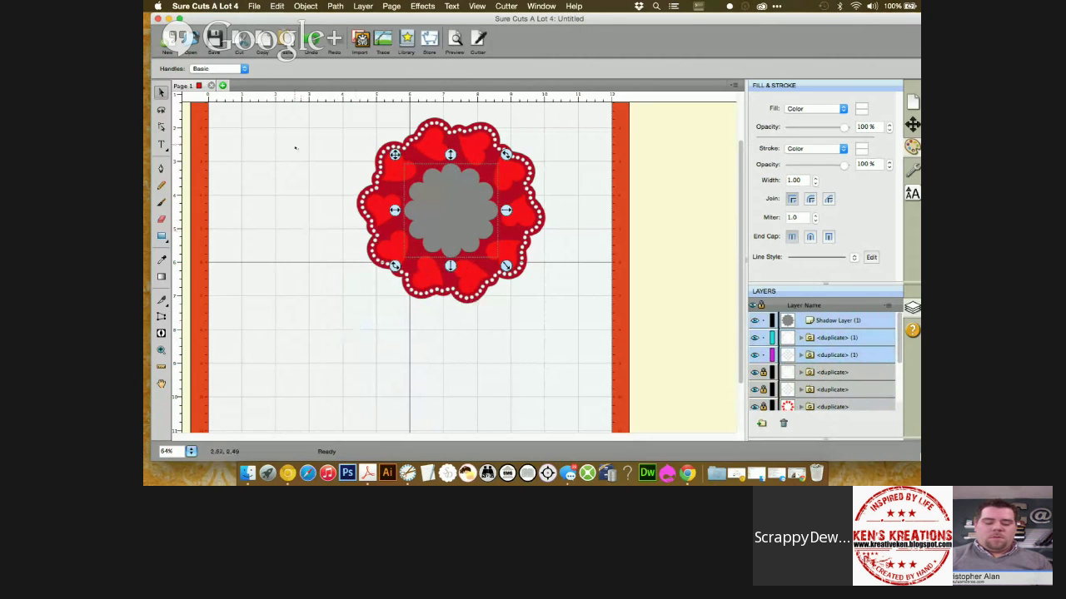
click(305, 6)
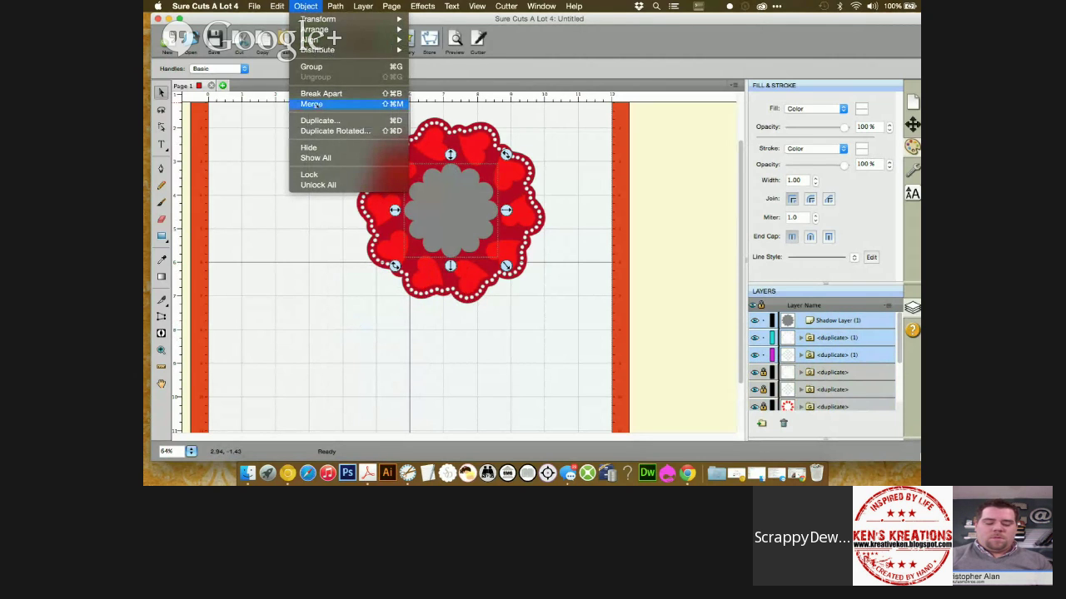
click(311, 104)
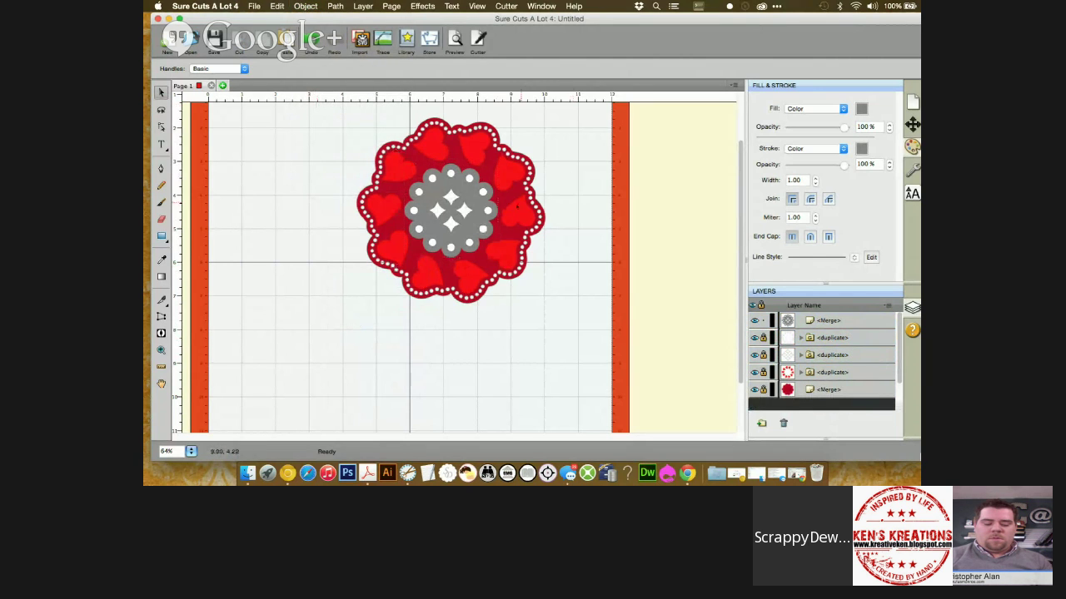
Move the merged gray scalloped shape to the mat's upper-left area, fill it with dark red and deselect it.
click(478, 210)
drag(478, 211, 306, 175)
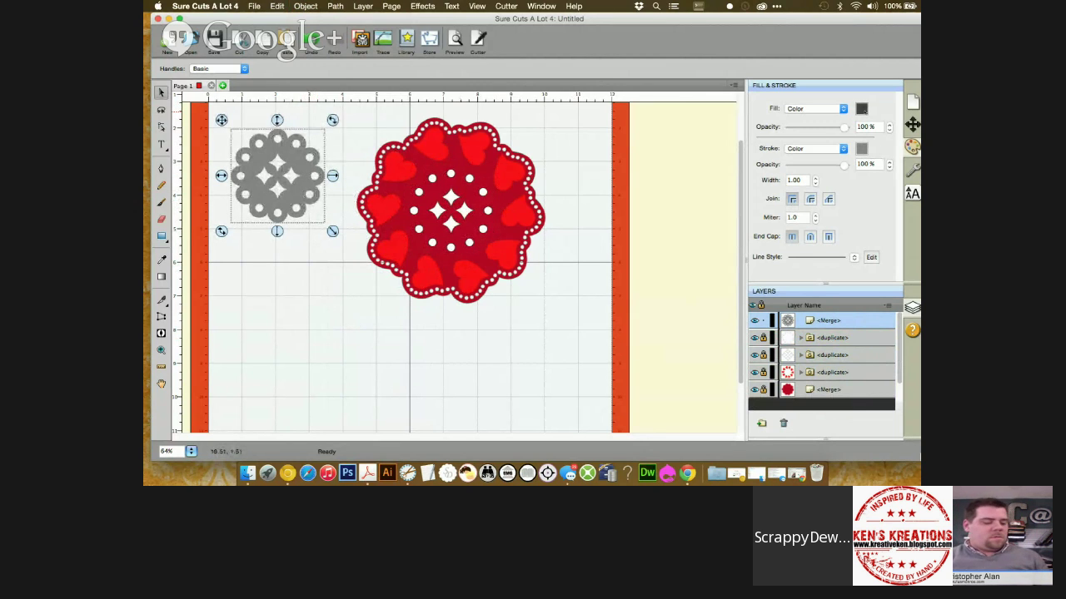
click(860, 108)
click(546, 254)
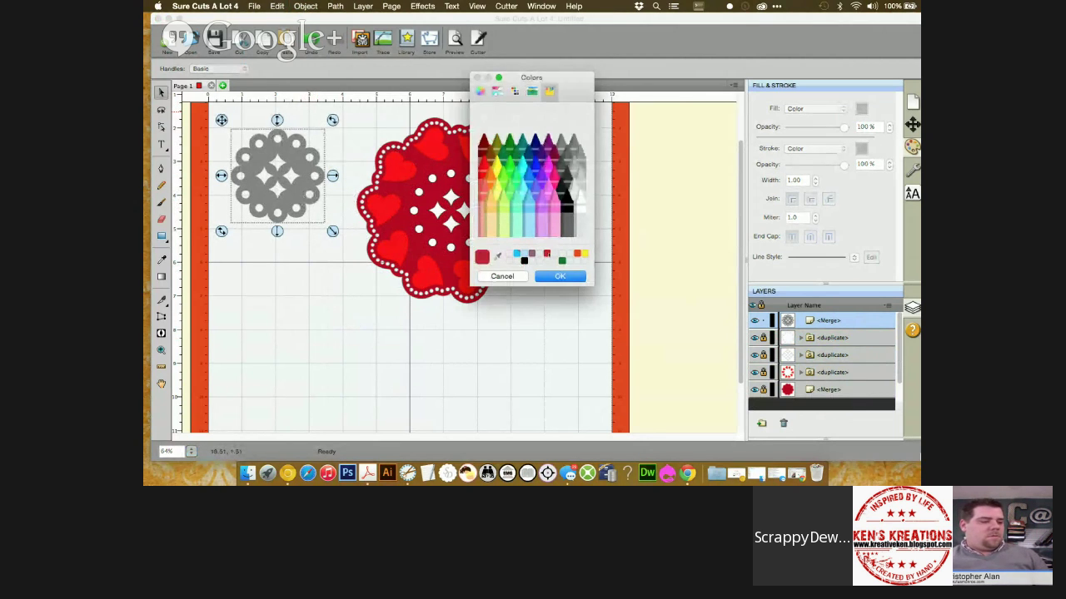
click(567, 278)
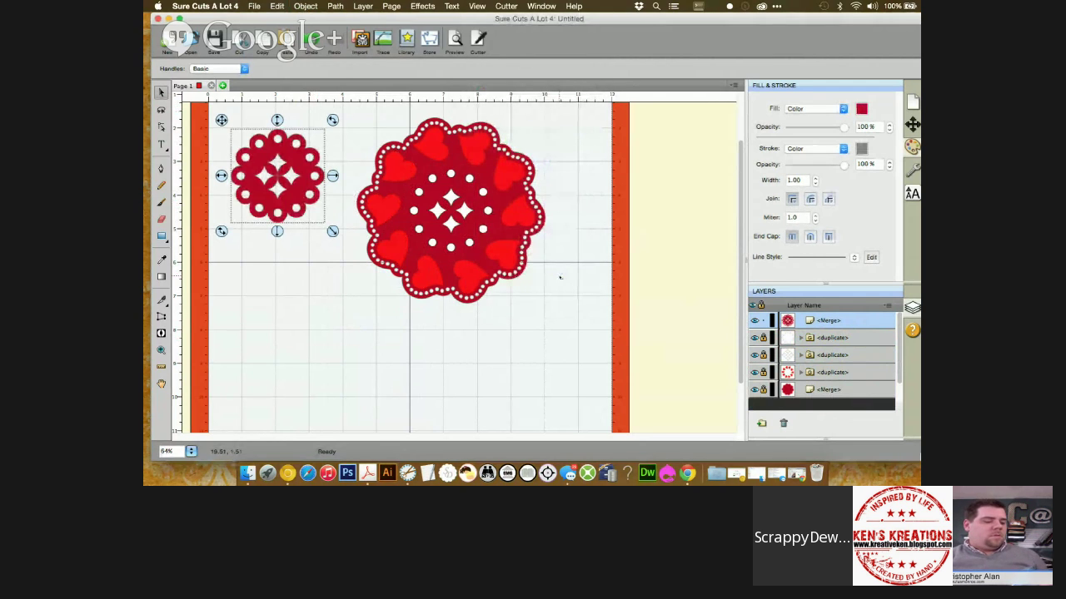
click(569, 279)
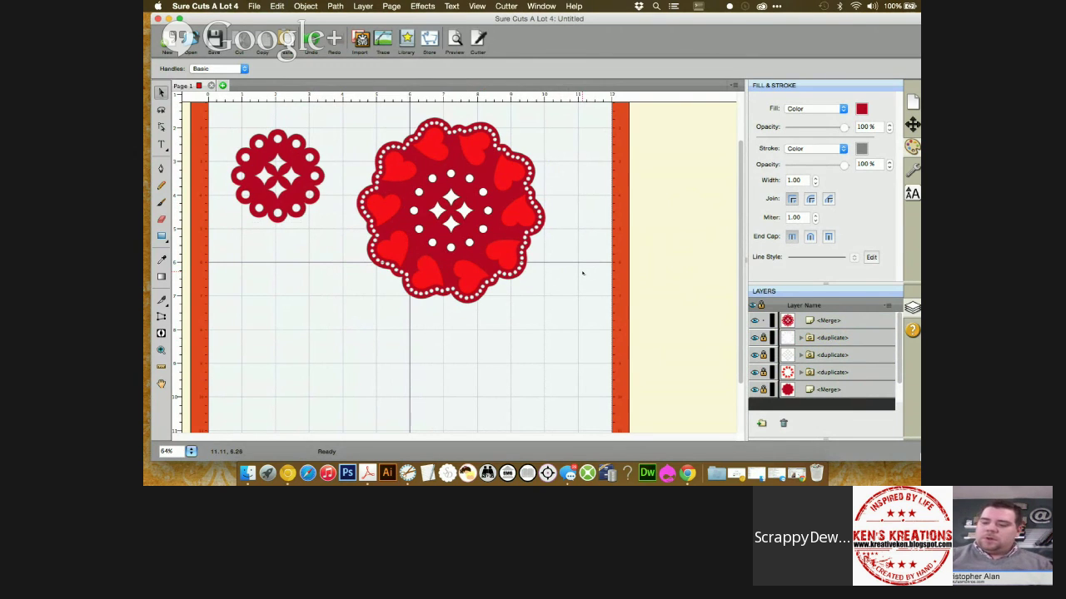
Reposition the small scalloped piece beside the large design and add a rounded 0.10 in shadow layer with Blackout Shadow enabled.
drag(277, 175, 268, 160)
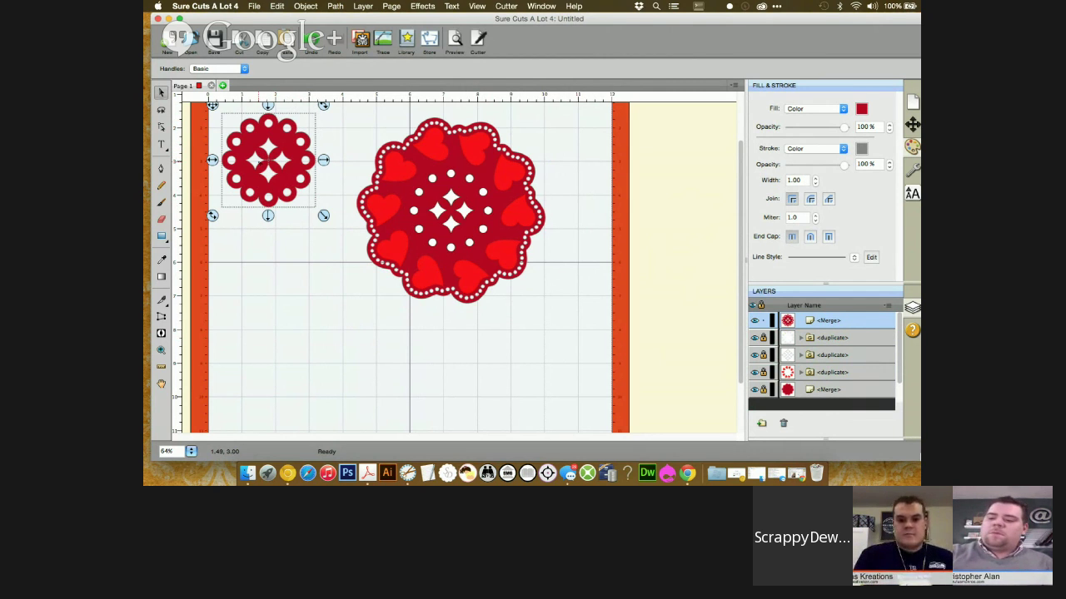
drag(268, 160, 306, 192)
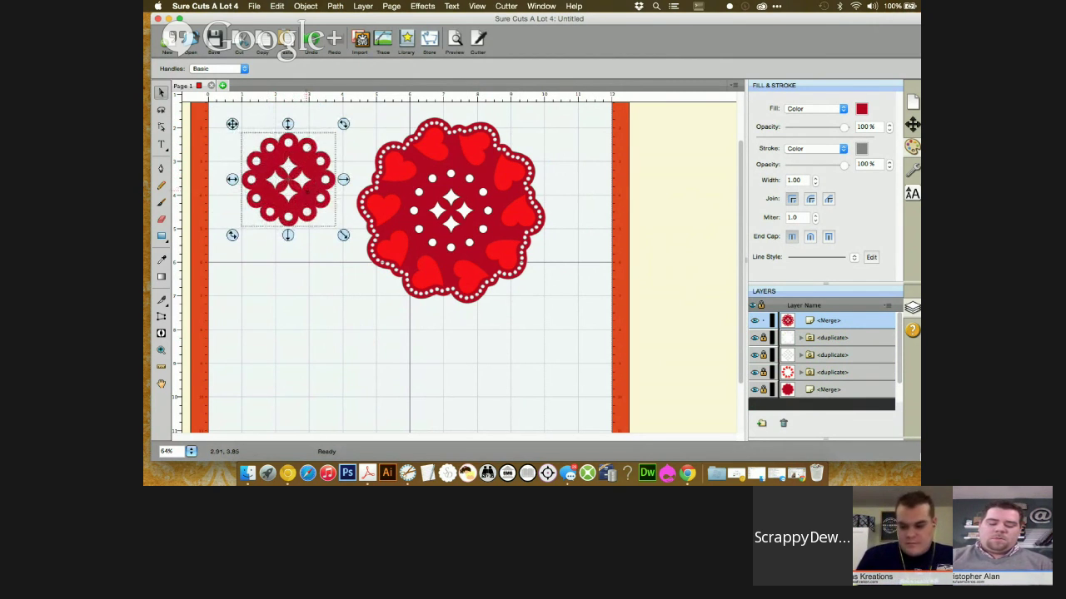
right_click(306, 191)
mouse_move(339, 216)
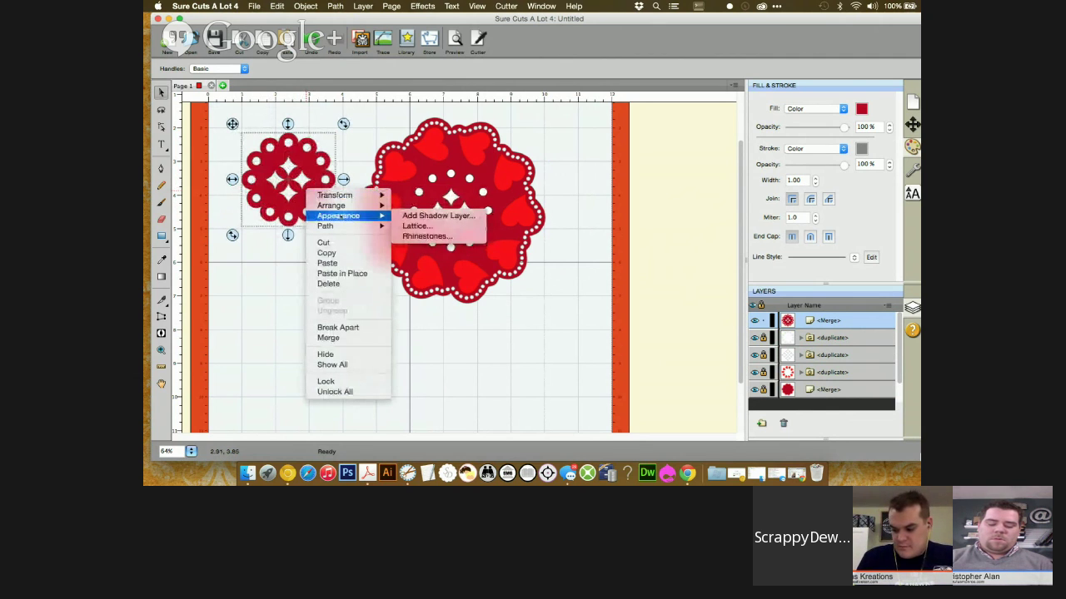
click(437, 216)
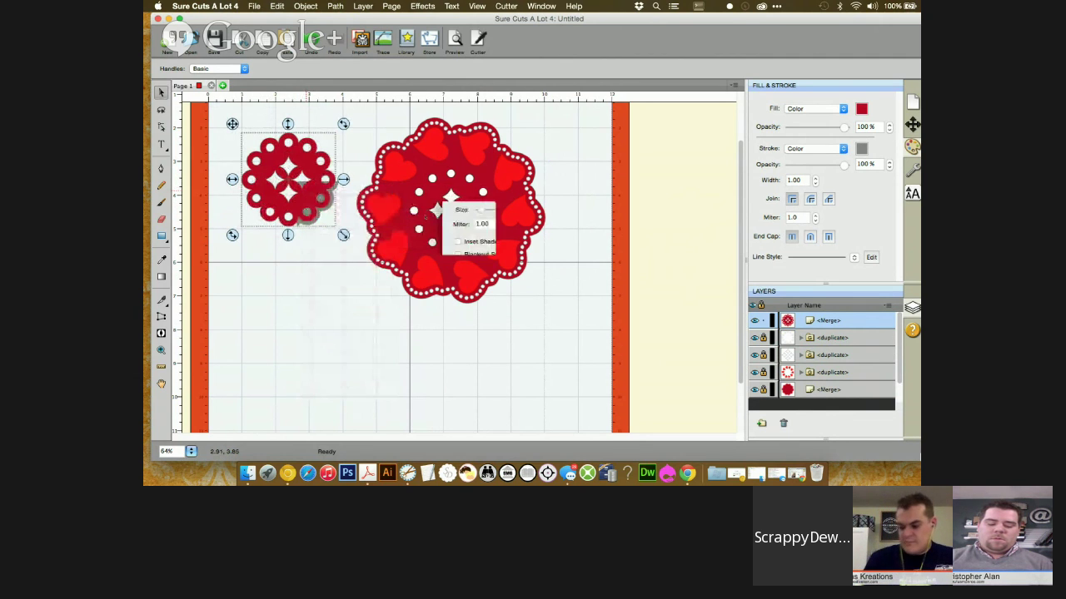
click(516, 194)
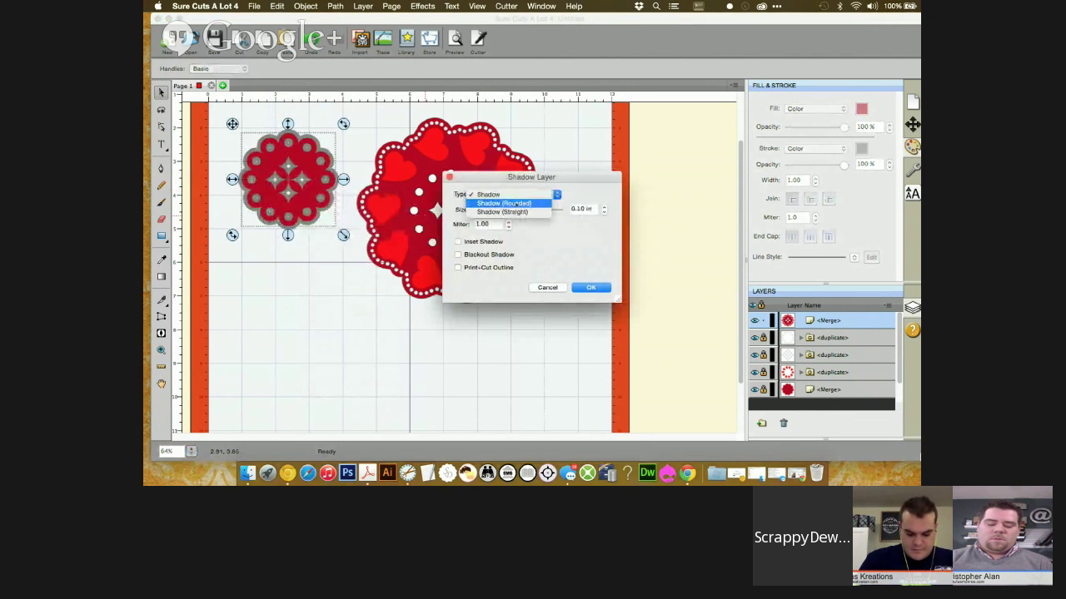
click(504, 195)
click(517, 196)
click(544, 226)
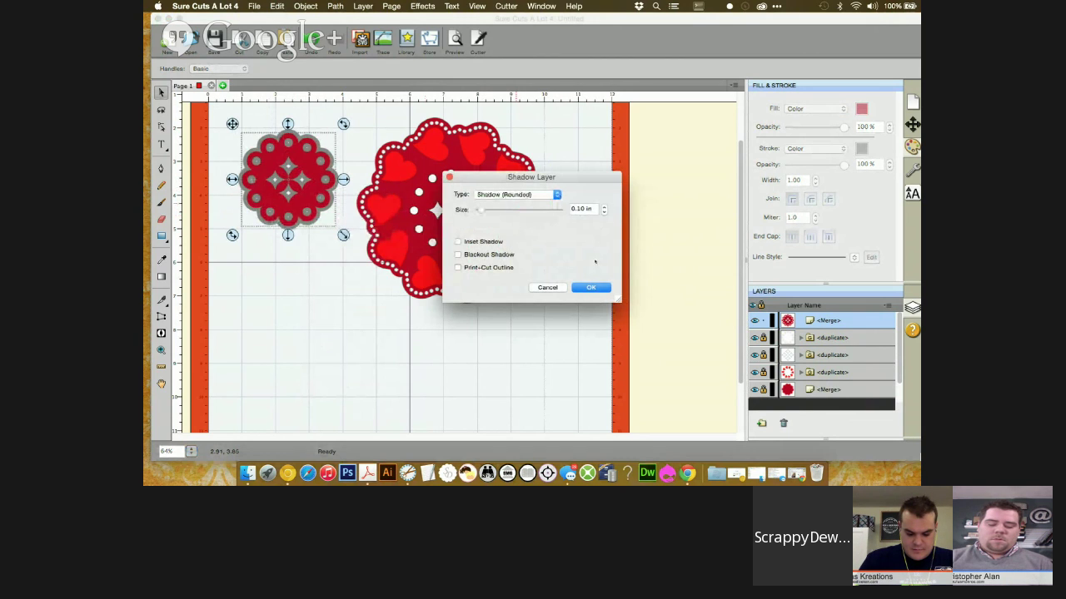
click(459, 254)
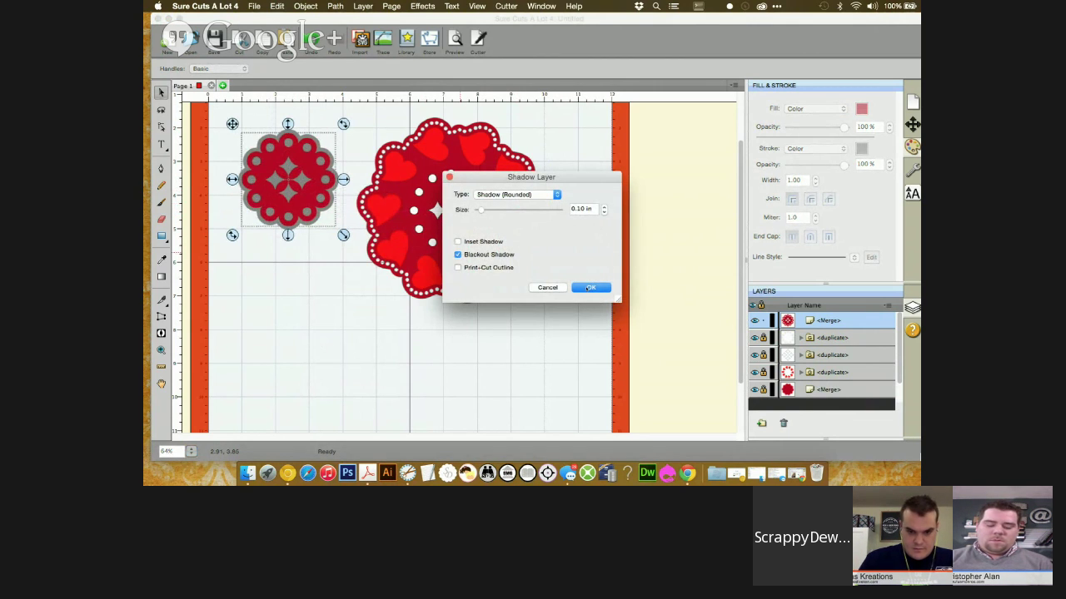
click(590, 287)
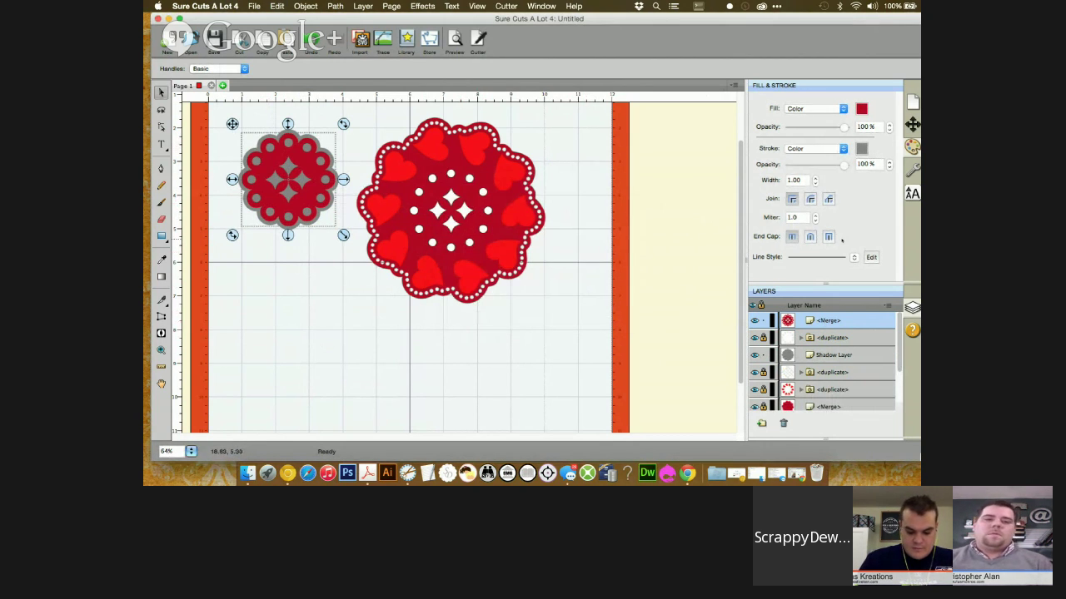
Fill the small scalloped piece's shadow layer with white, deselect it and minimize the design window.
click(833, 354)
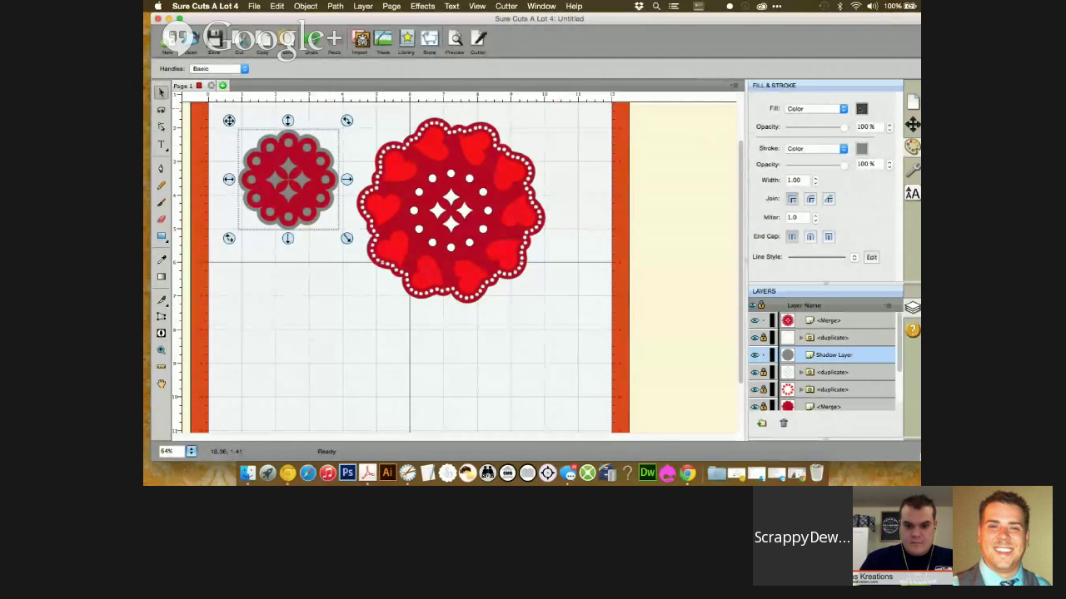
click(770, 148)
click(578, 201)
click(560, 276)
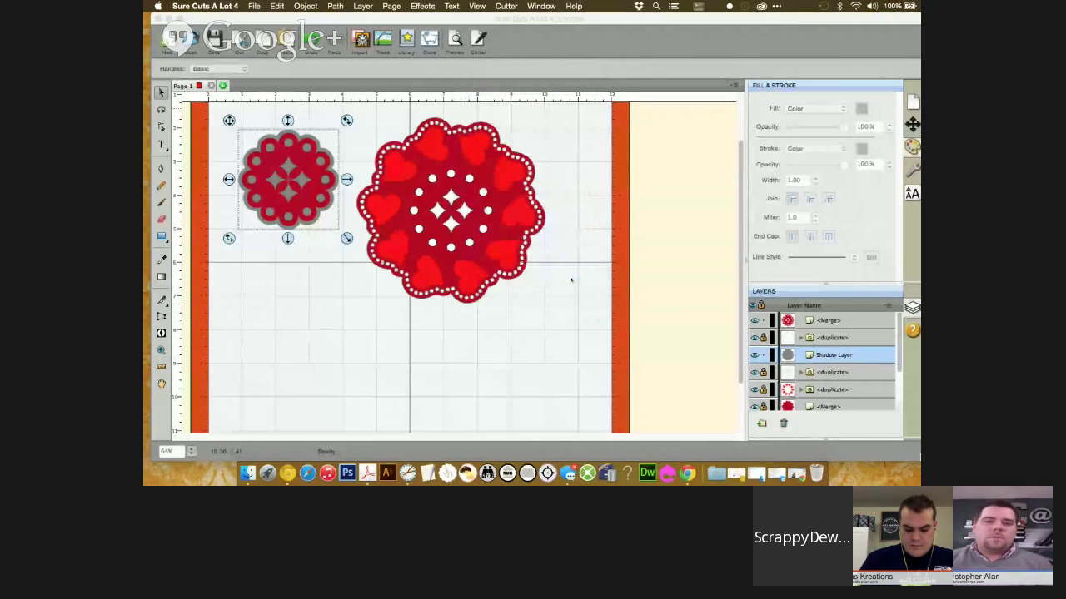
click(572, 280)
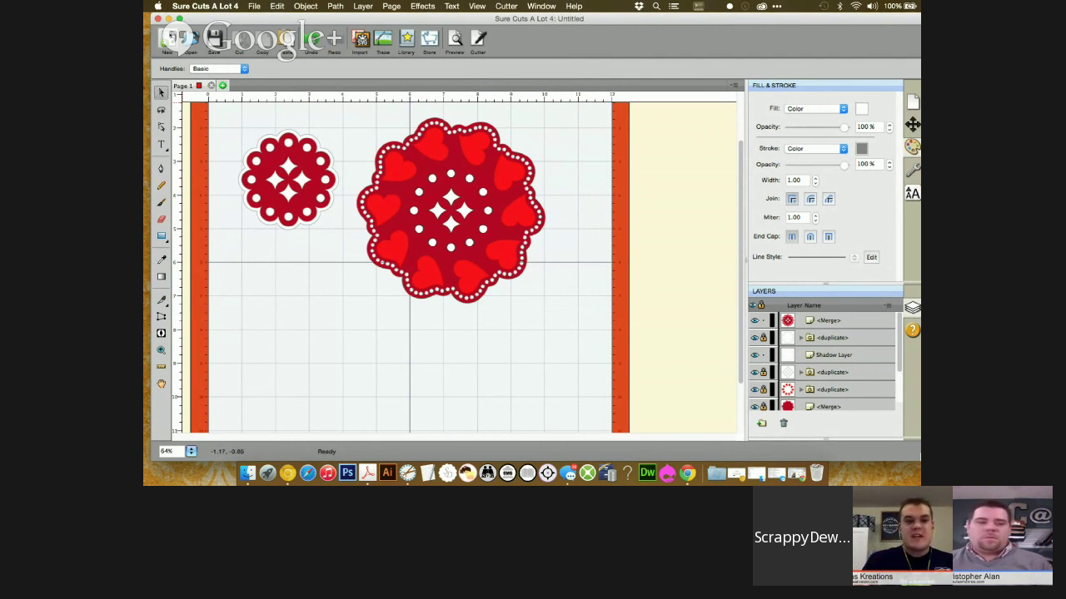
key(super+m)
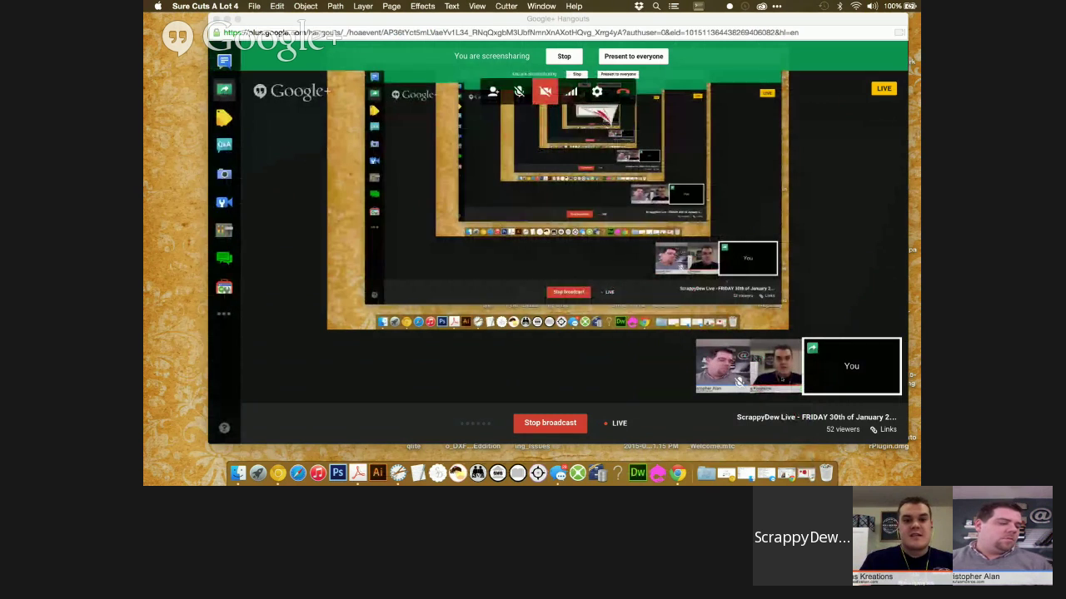